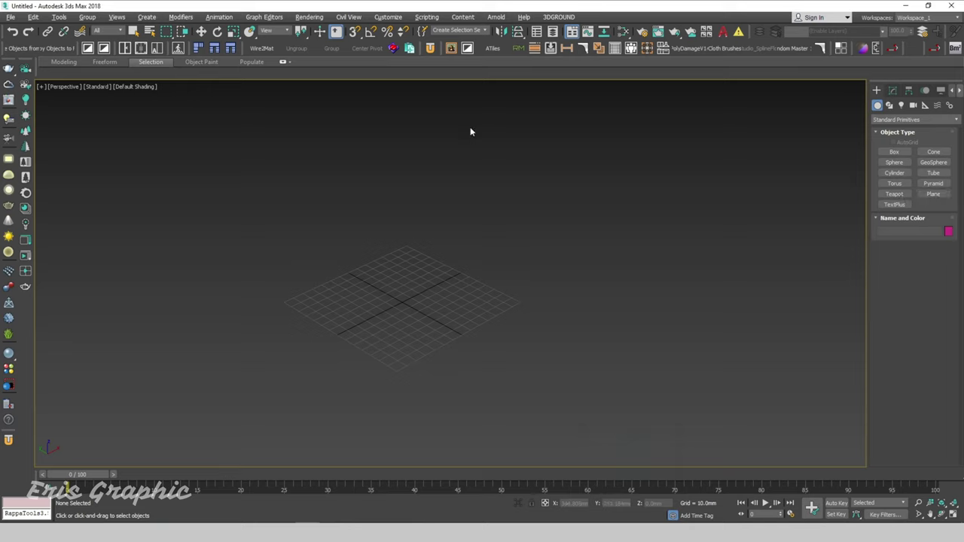
# - Check Units Setup and keep millimetres as the display unit
pyautogui.click(387, 19)
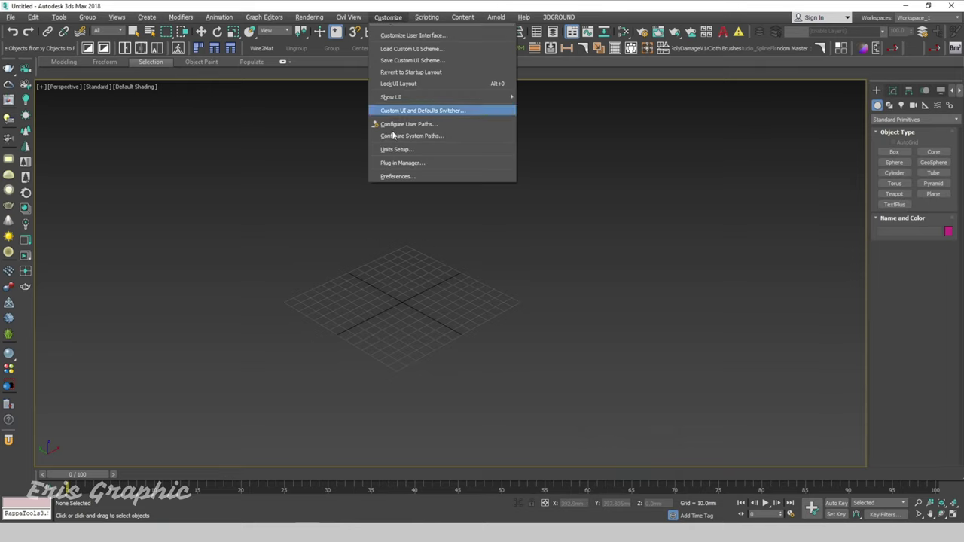
pyautogui.click(397, 149)
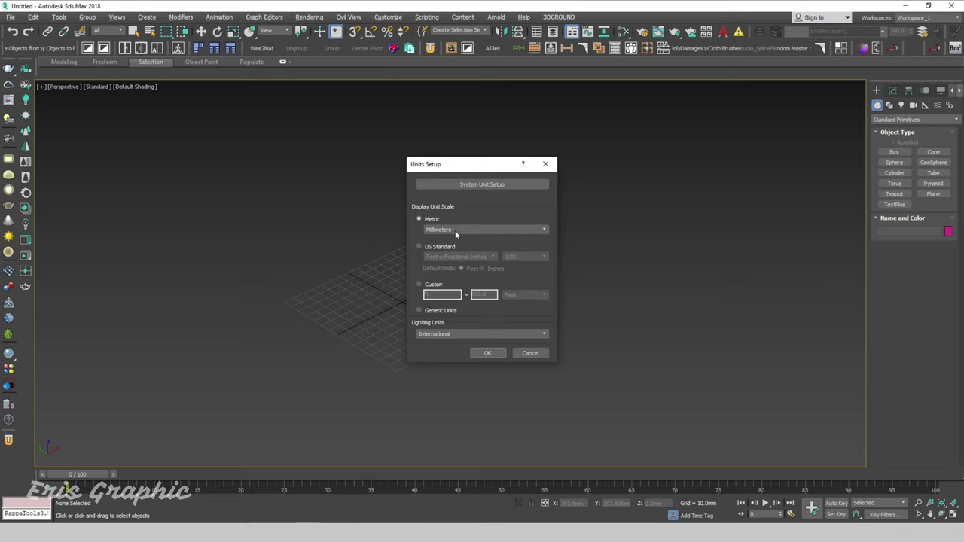
pyautogui.click(455, 230)
pyautogui.click(455, 234)
pyautogui.click(483, 185)
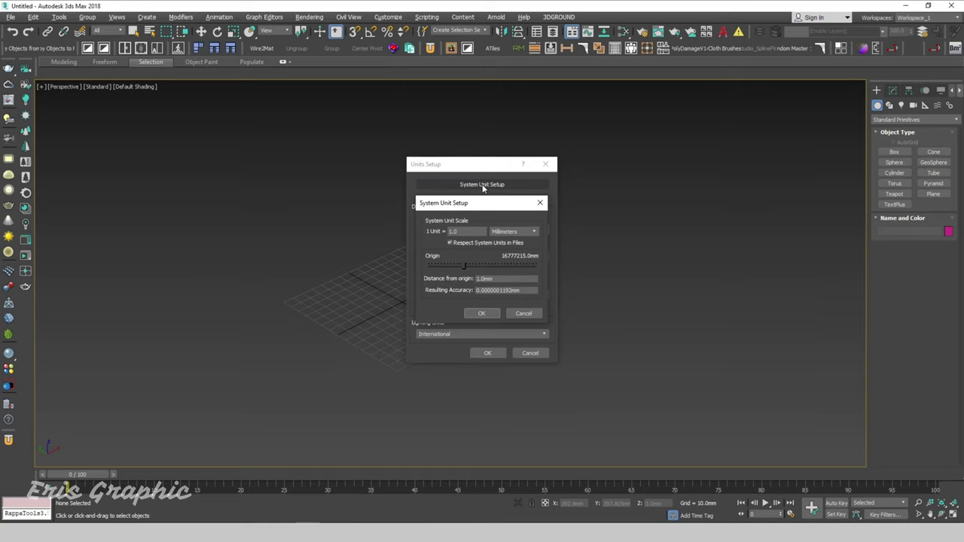
pyautogui.click(480, 313)
pyautogui.click(489, 352)
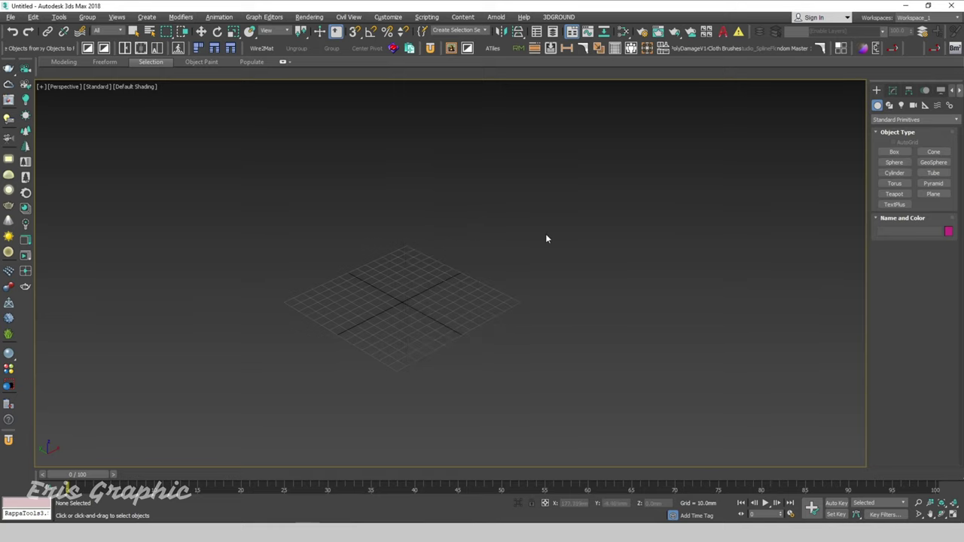
# - Create a plane and set its length and width to 2000 mm
pyautogui.click(933, 194)
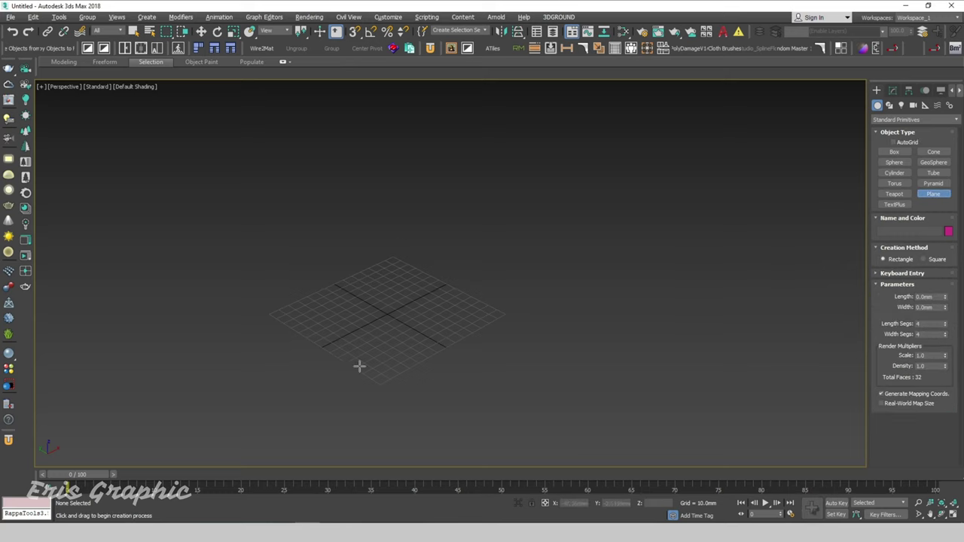
pyautogui.moveTo(360, 277); pyautogui.dragTo(353, 419)
pyautogui.rightClick(541, 316)
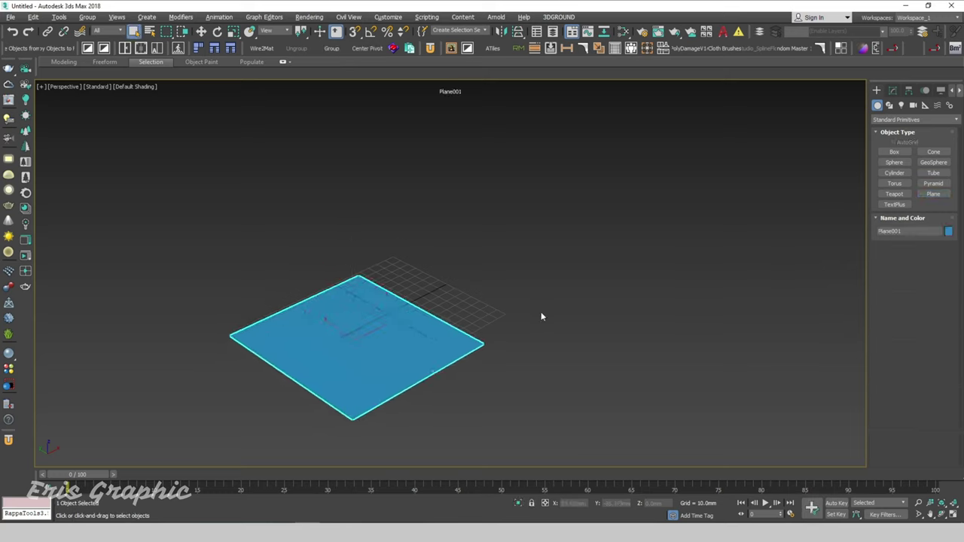
pyautogui.click(892, 90)
pyautogui.write('2000')
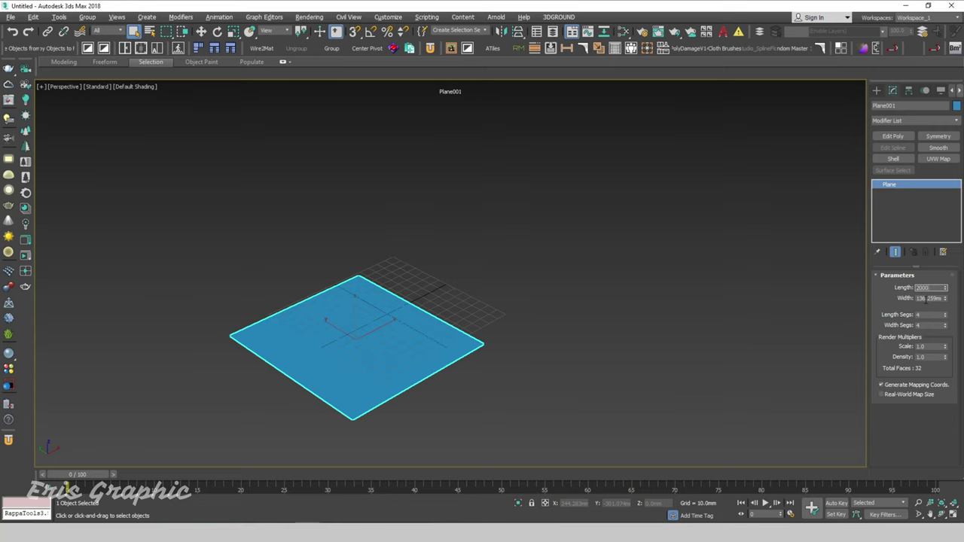
pyautogui.press('Tab')
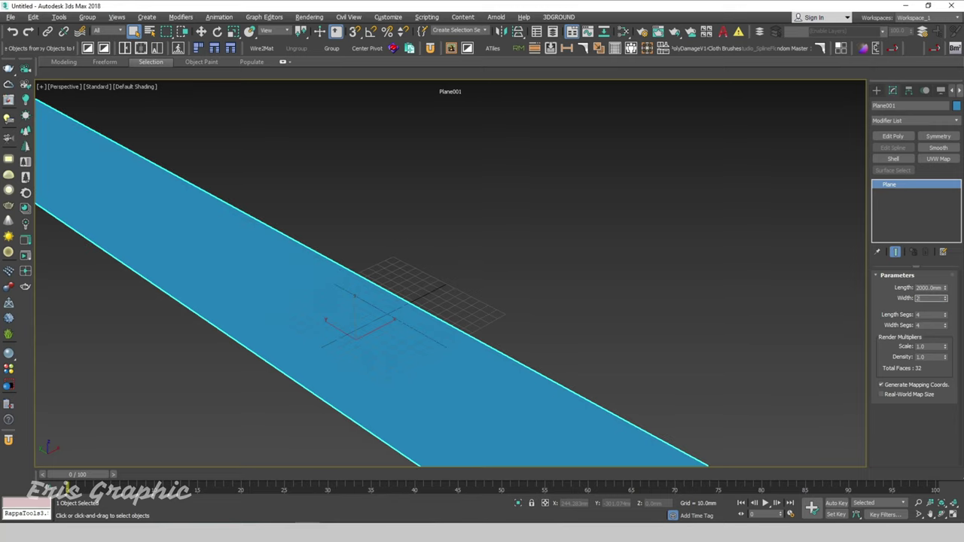
pyautogui.write('000')
pyautogui.press('Return')
pyautogui.press('z')
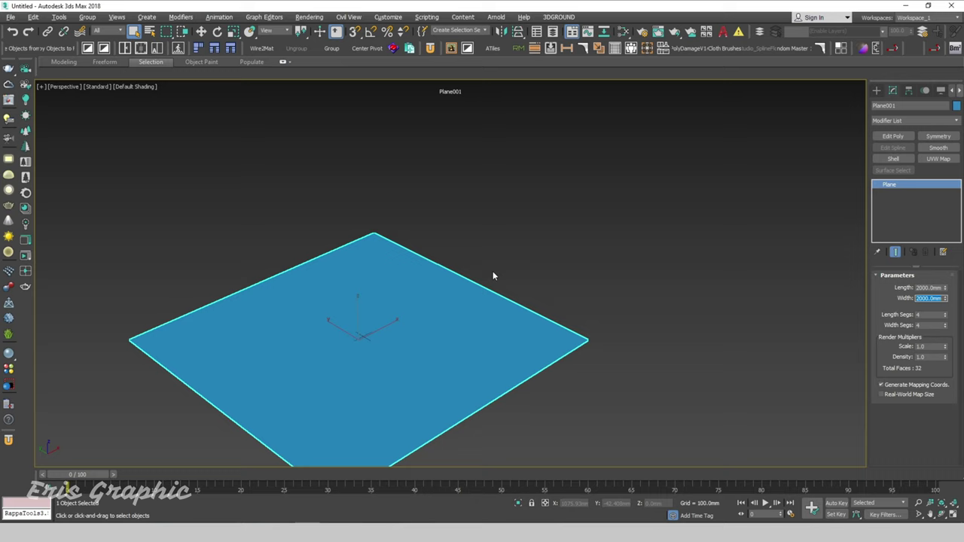
pyautogui.click(492, 273)
# - Select the plane and apply the FloorGenerator modifier to it
pyautogui.keyDown('alt'); pyautogui.moveTo(572, 268); pyautogui.dragTo(570, 201, button='middle'); pyautogui.keyUp('alt')
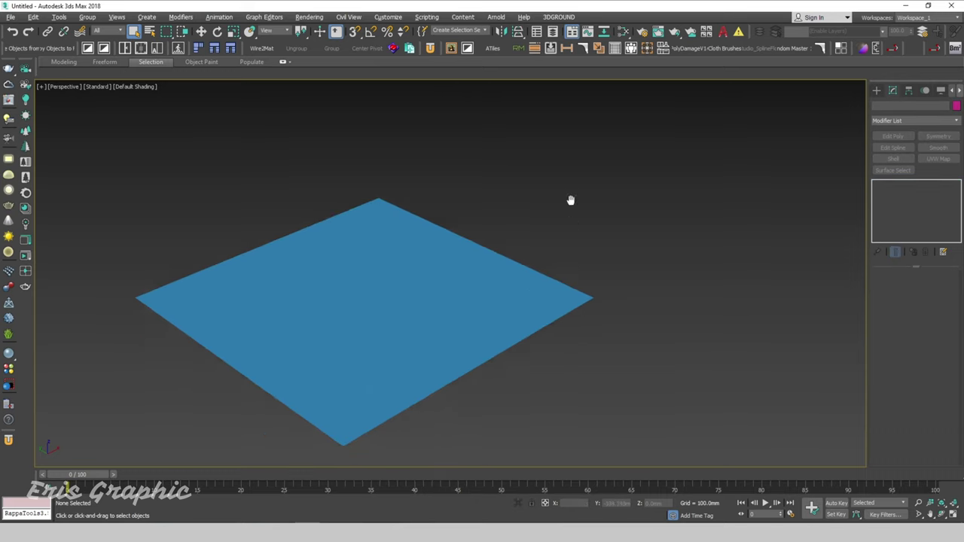
pyautogui.click(458, 301)
pyautogui.moveTo(458, 301)
pyautogui.keyDown('alt'); pyautogui.mouseDown(button='middle')
pyautogui.moveTo(577, 321)
pyautogui.moveTo(601, 286)
pyautogui.moveTo(488, 278)
pyautogui.mouseUp(button='middle'); pyautogui.keyUp('alt')
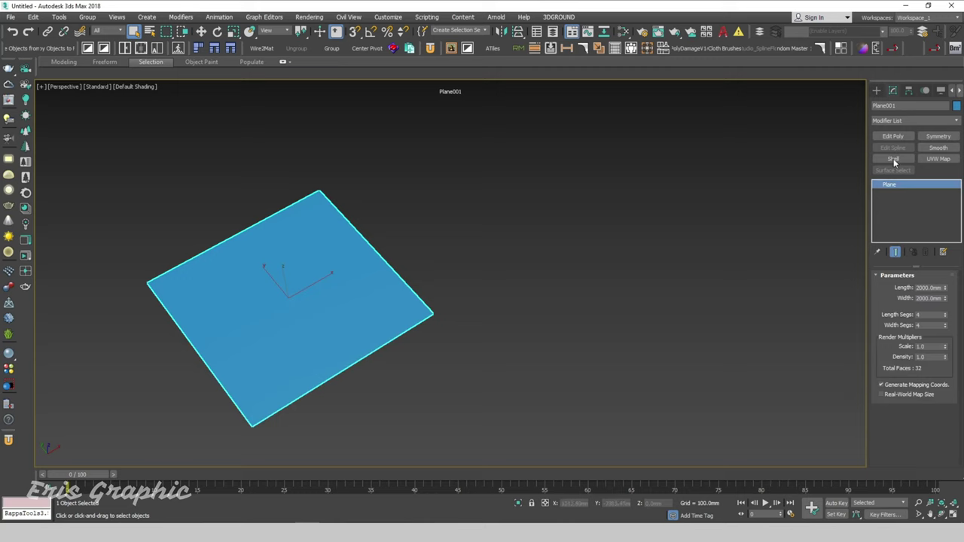
pyautogui.click(896, 121)
pyautogui.press('f')
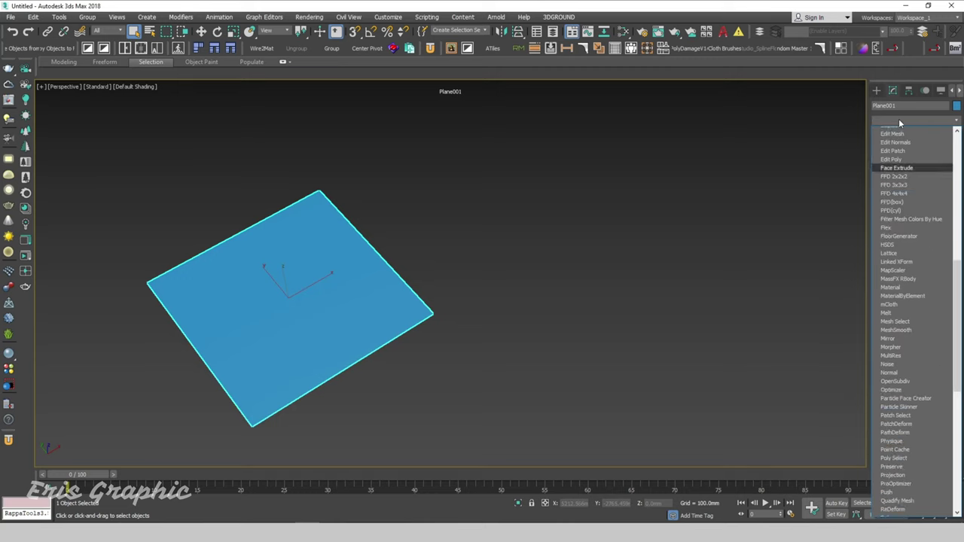
pyautogui.click(901, 199)
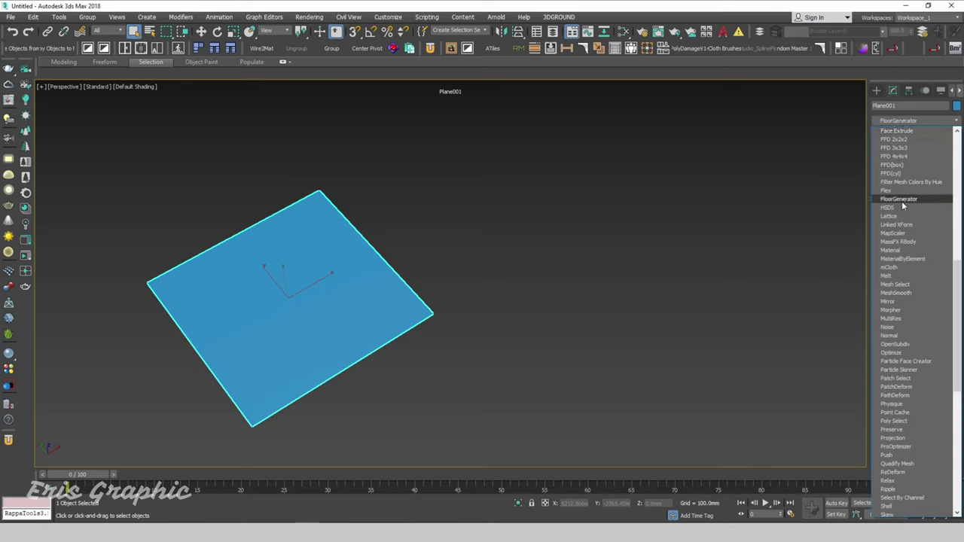
# - Widen the command panel into two columns and inspect the new plank floor
pyautogui.moveTo(865, 209); pyautogui.dragTo(763, 224)
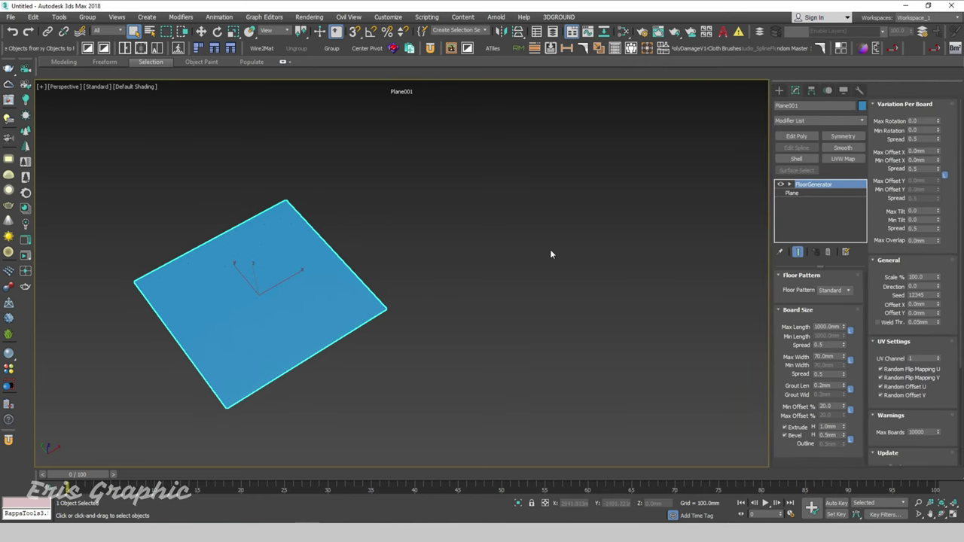
pyautogui.moveTo(441, 254); pyautogui.dragTo(233, 297)
pyautogui.scroll(3, 363, 316)
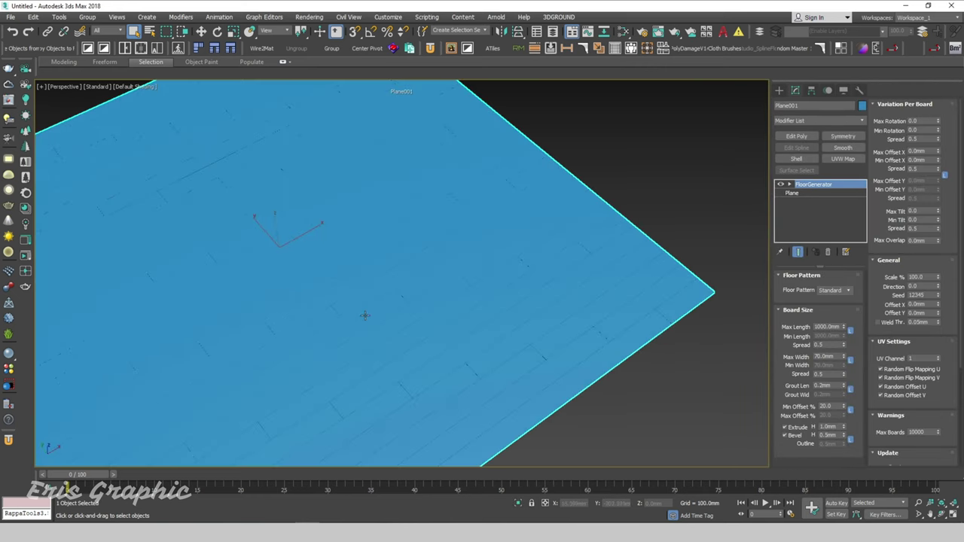
pyautogui.scroll(2, 322, 287)
pyautogui.scroll(-3, 369, 260)
pyautogui.scroll(-2, 408, 189)
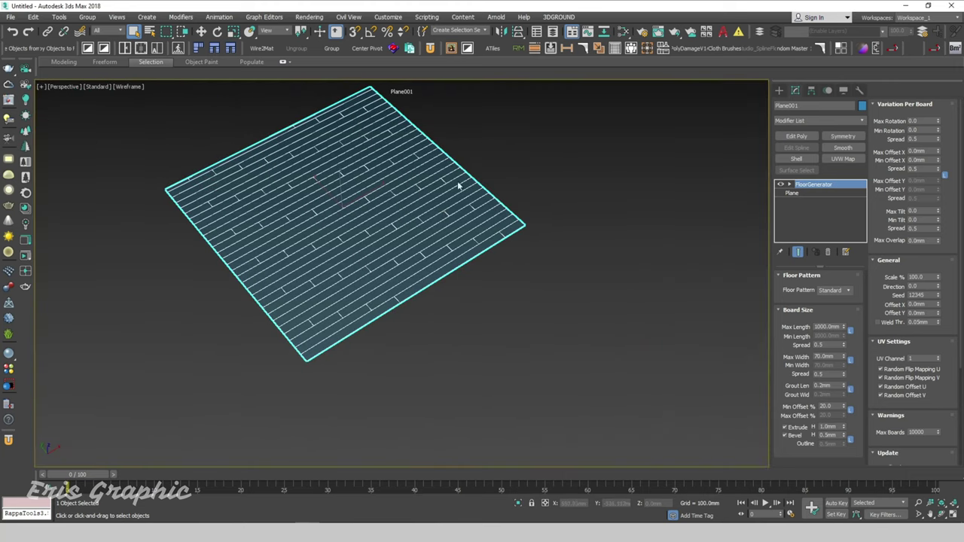
pyautogui.scroll(3, 482, 183)
pyautogui.scroll(2, 564, 372)
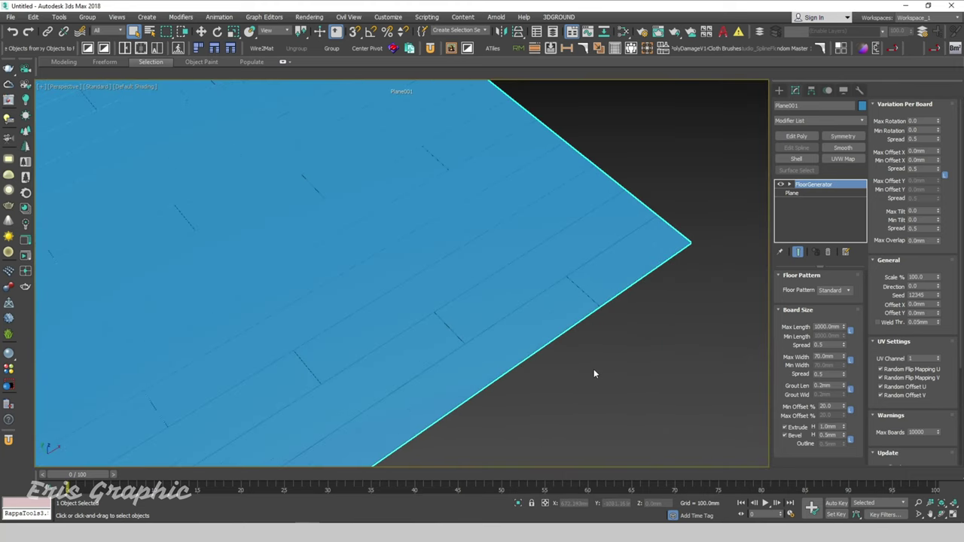
pyautogui.click(593, 372)
pyautogui.scroll(-2, 578, 376)
pyautogui.moveTo(609, 405); pyautogui.dragTo(540, 262)
pyautogui.scroll(-1, 570, 350)
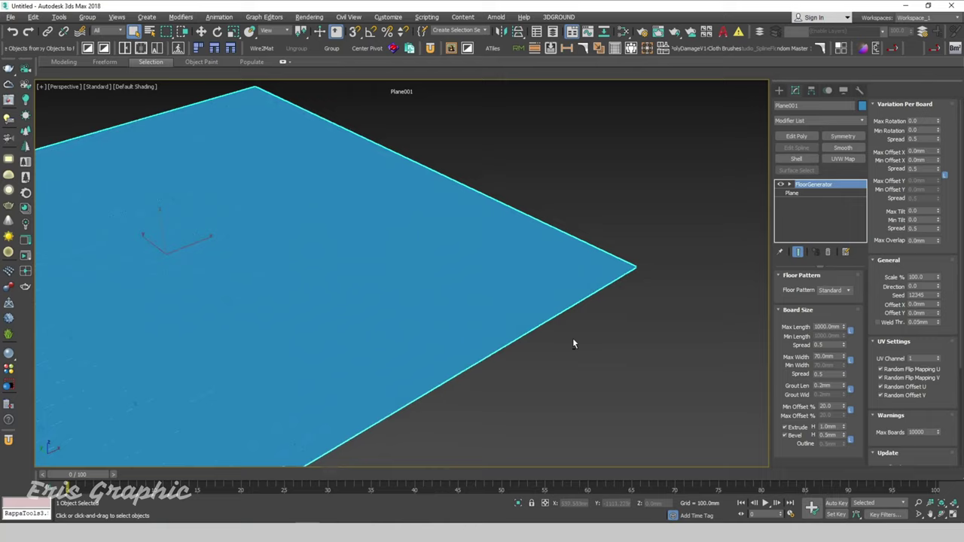
pyautogui.scroll(1, 577, 324)
pyautogui.scroll(-4, 579, 316)
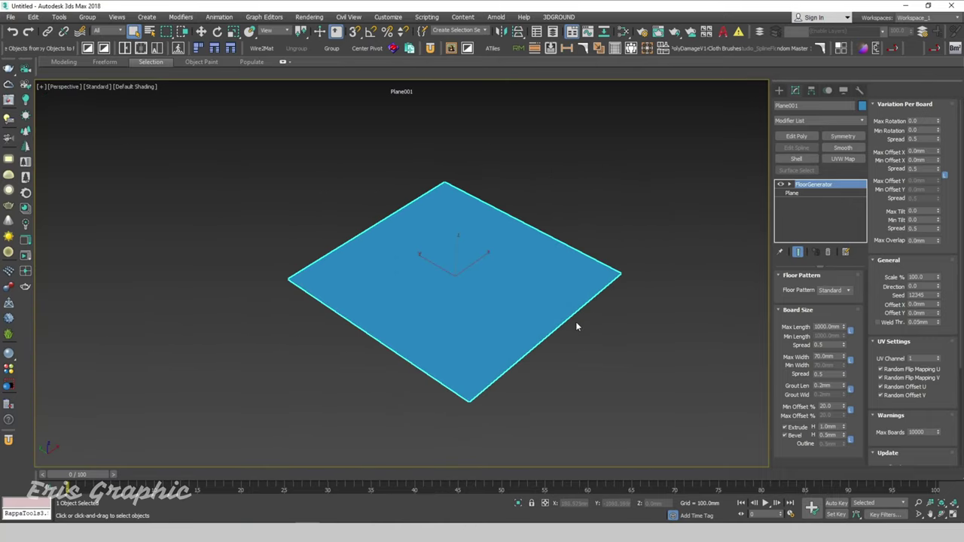
# - Switch the perspective viewport shading to Clay
pyautogui.click(215, 151)
pyautogui.click(96, 87)
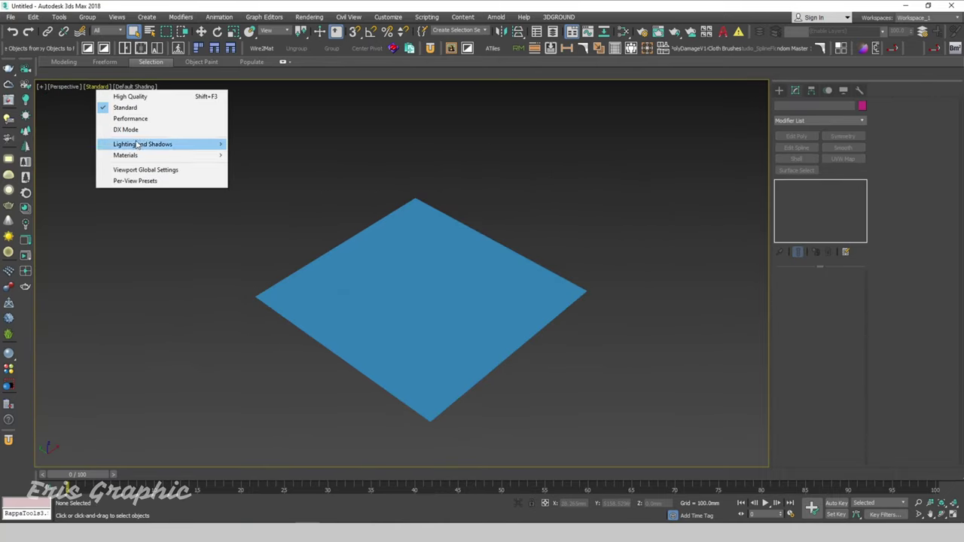
pyautogui.click(134, 87)
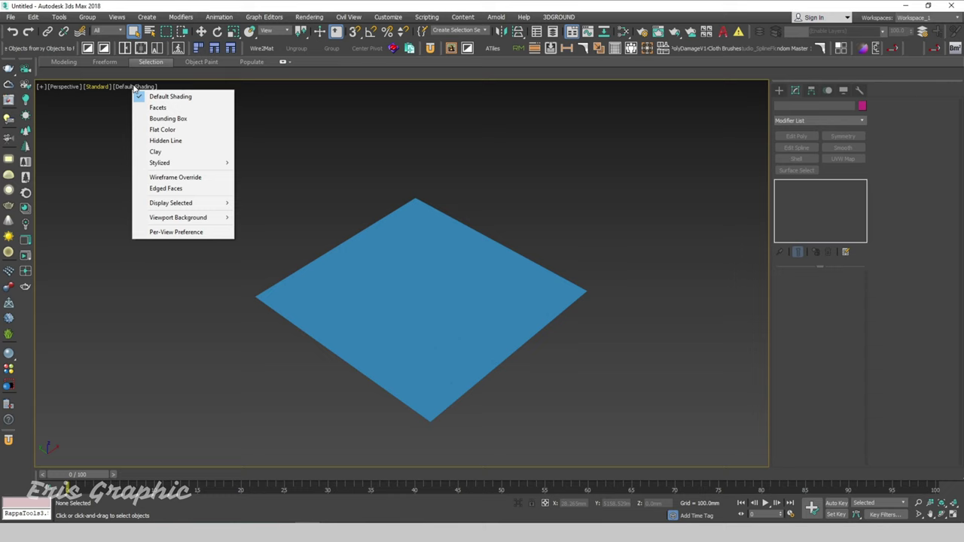
pyautogui.click(154, 151)
pyautogui.scroll(5, 528, 335)
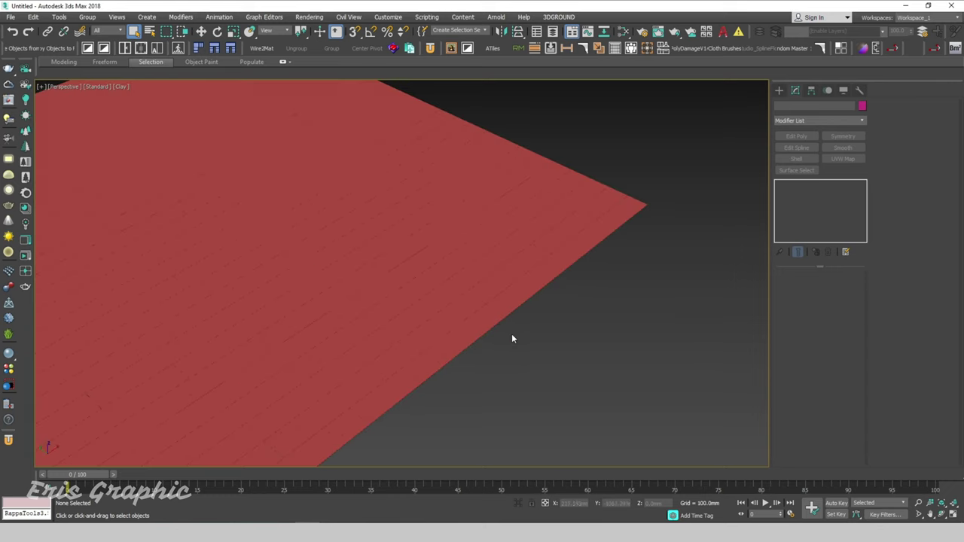
pyautogui.scroll(2, 497, 331)
pyautogui.scroll(-6, 463, 309)
# - Turn on Edged Faces with F4 and frame the floor in a tilted perspective
pyautogui.press('F4')
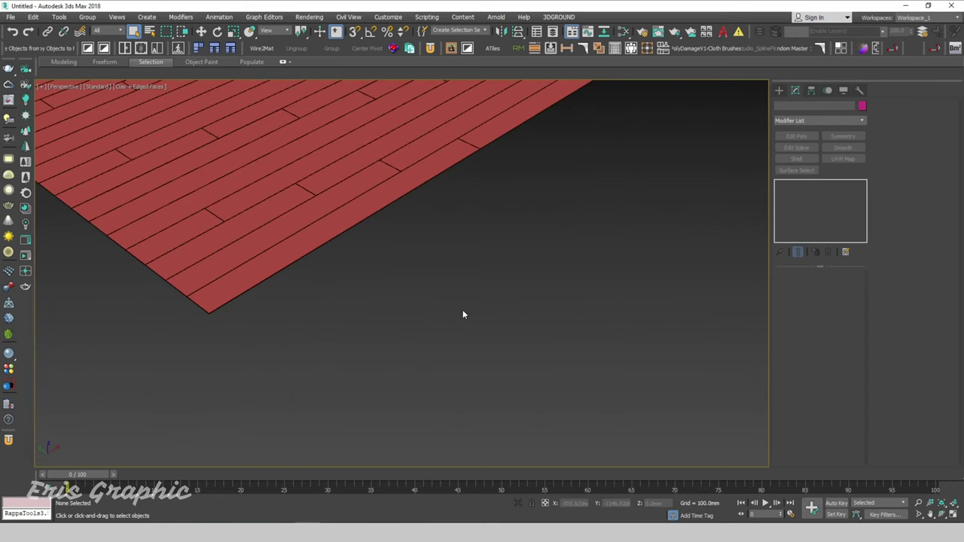
pyautogui.scroll(-3, 463, 314)
pyautogui.moveTo(488, 366); pyautogui.dragTo(357, 216)
pyautogui.press('z')
pyautogui.scroll(2, 528, 286)
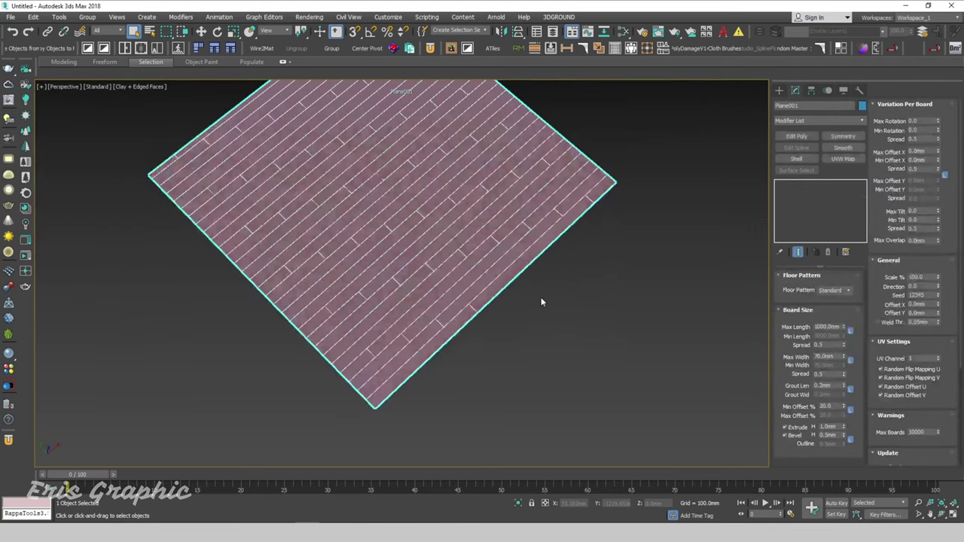
pyautogui.click(541, 302)
pyautogui.moveTo(541, 302); pyautogui.dragTo(525, 353, button='middle')
pyautogui.moveTo(551, 366); pyautogui.dragTo(482, 262)
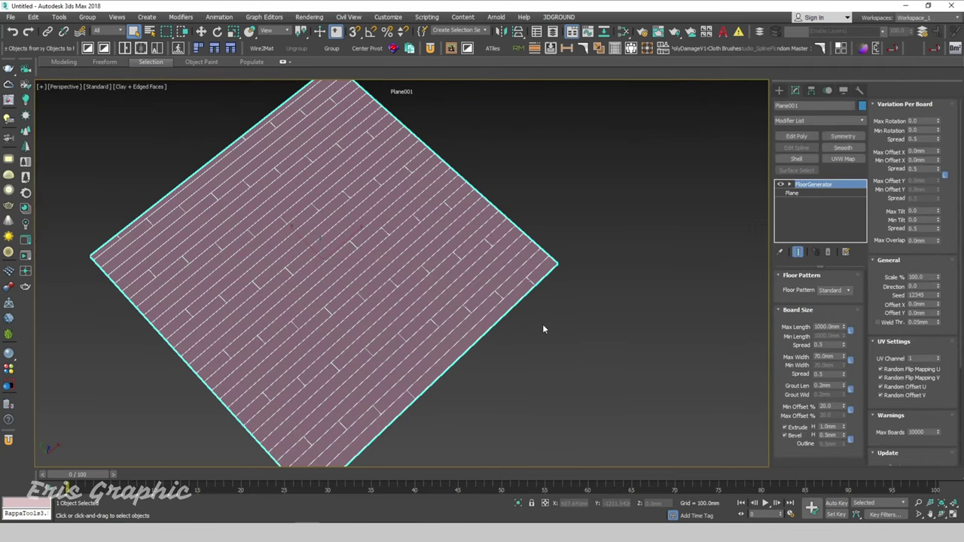
pyautogui.moveTo(551, 285)
pyautogui.keyDown('alt'); pyautogui.mouseDown(button='middle')
pyautogui.moveTo(488, 323)
pyautogui.moveTo(455, 232)
pyautogui.mouseUp(button='middle'); pyautogui.keyUp('alt')
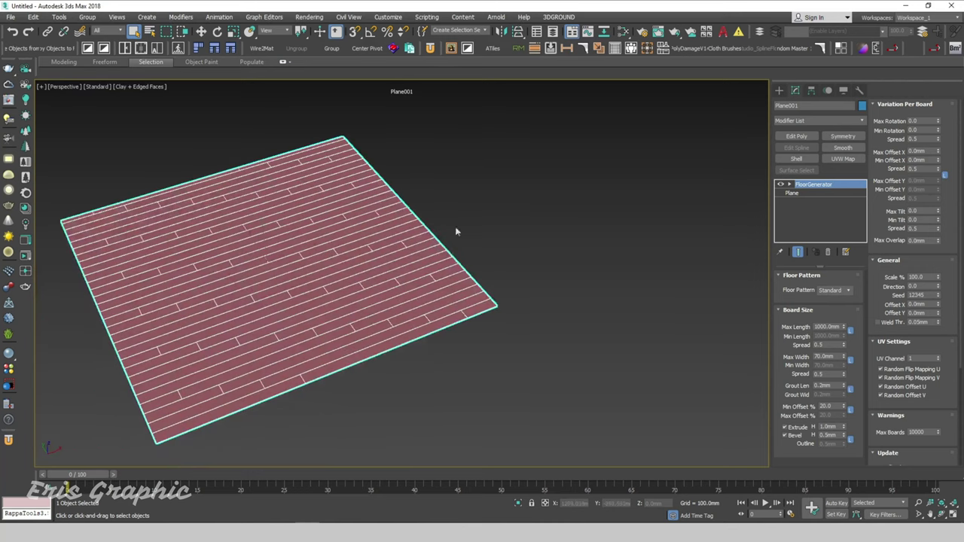
# - Clone the floor plane into a row of side-by-side copies and select Plane002
pyautogui.click(201, 31)
pyautogui.scroll(-1, 476, 241)
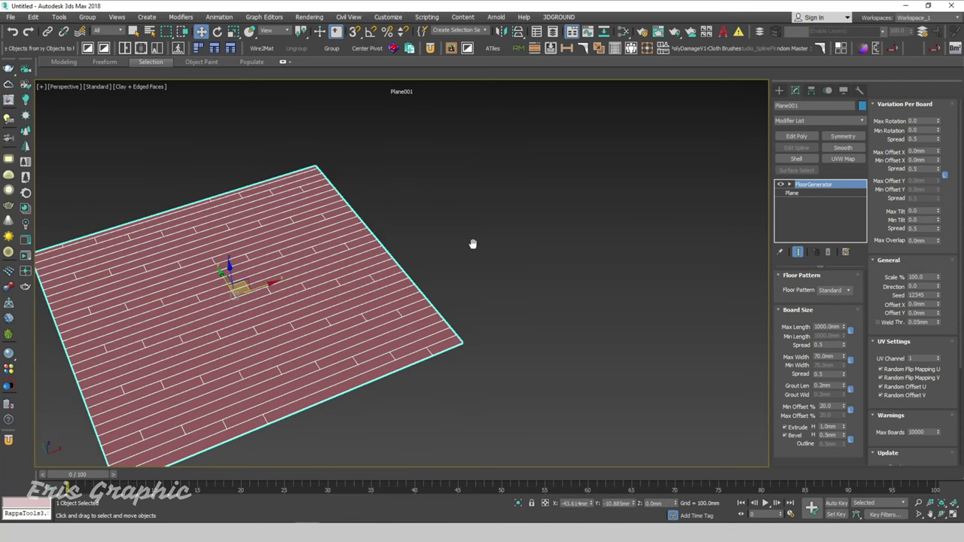
pyautogui.scroll(-2, 272, 287)
pyautogui.keyDown('shift'); pyautogui.moveTo(275, 287); pyautogui.dragTo(417, 237); pyautogui.keyUp('shift')
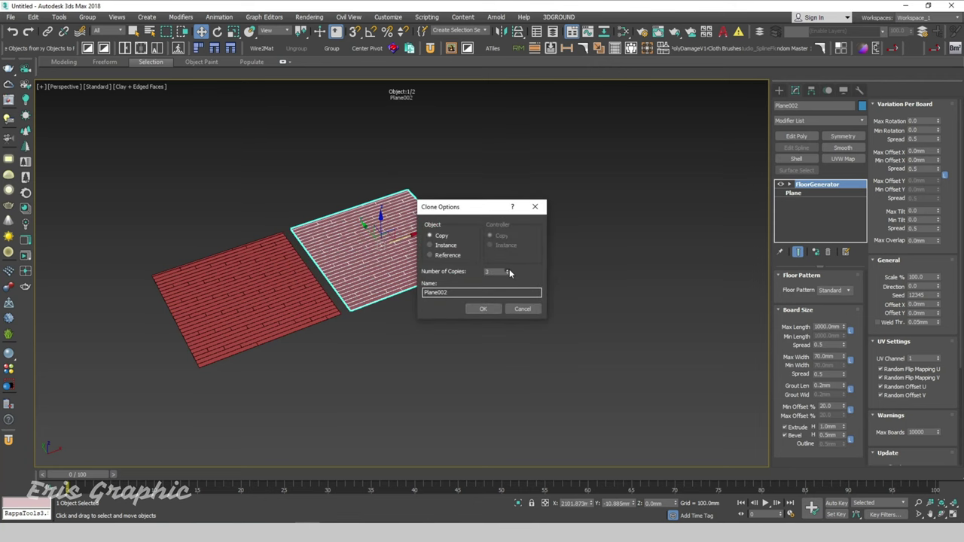
pyautogui.click(483, 309)
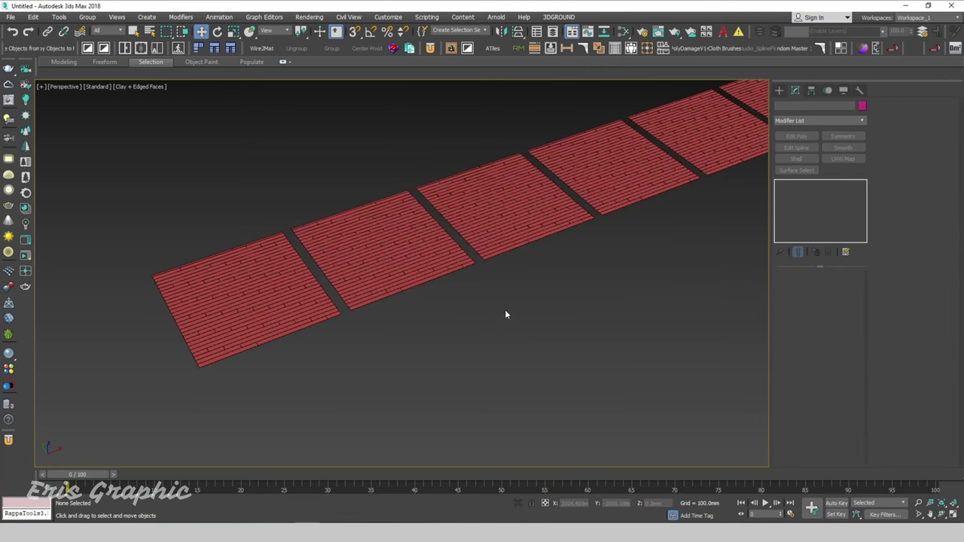
pyautogui.moveTo(506, 314); pyautogui.dragTo(437, 357, button='middle')
pyautogui.click(301, 325)
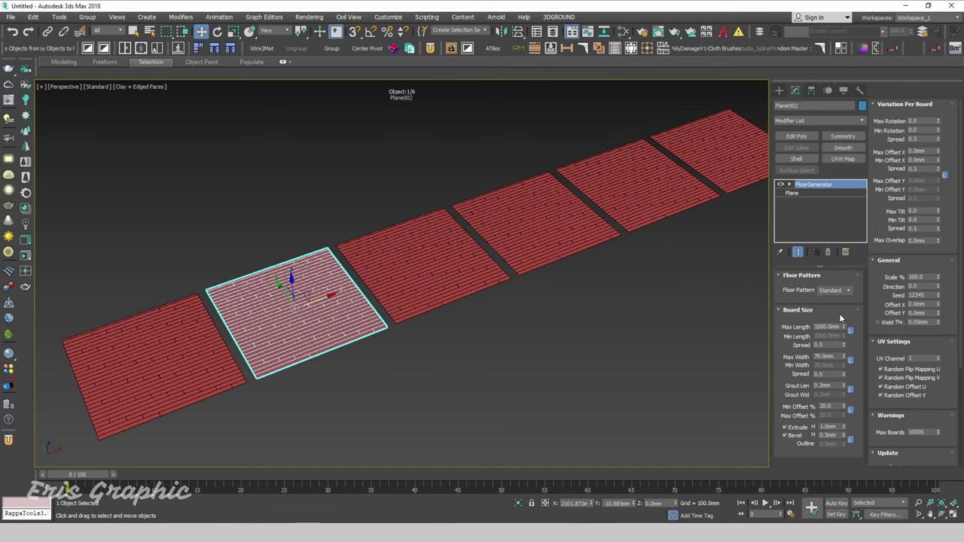
# - Set Plane002's FloorGenerator floor pattern to Herringbone
pyautogui.click(848, 291)
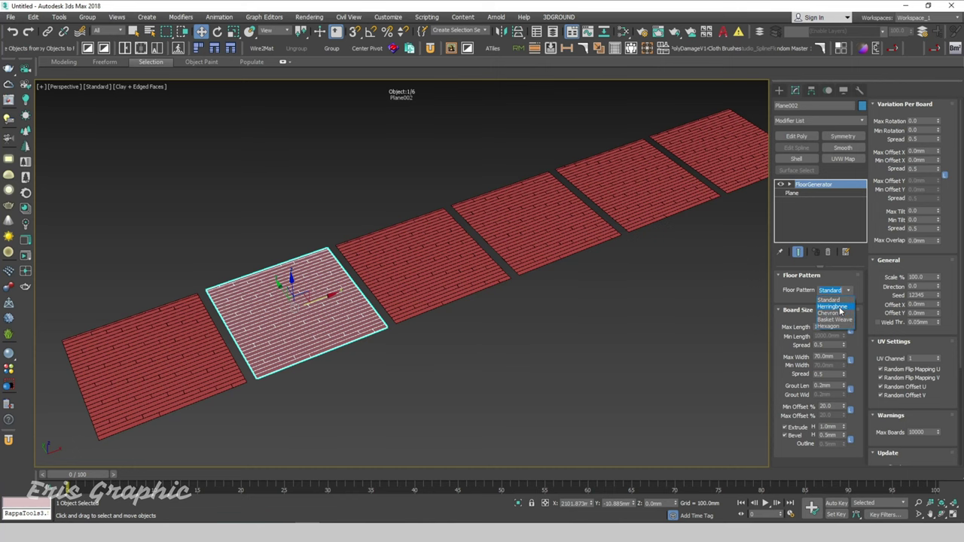
pyautogui.click(832, 307)
pyautogui.click(583, 391)
pyautogui.scroll(3, 357, 362)
pyautogui.scroll(2, 346, 369)
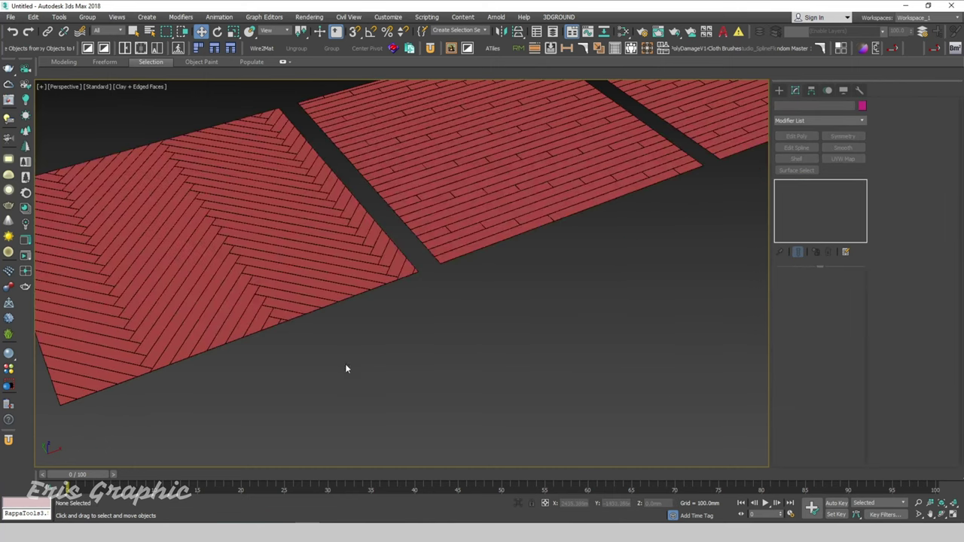
pyautogui.moveTo(345, 364); pyautogui.dragTo(441, 402, button='middle')
# - Set the next floor copy's pattern to Chevron
pyautogui.click(491, 263)
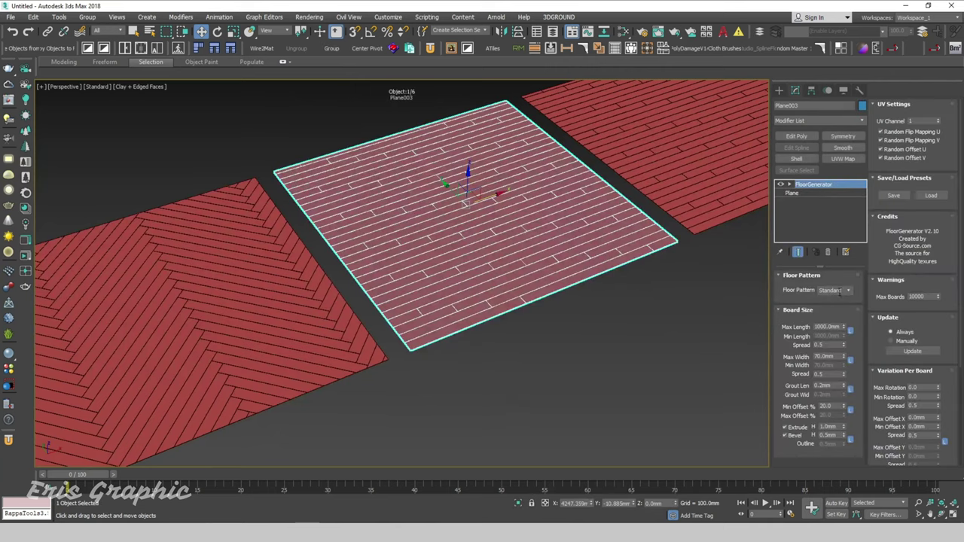
pyautogui.click(849, 292)
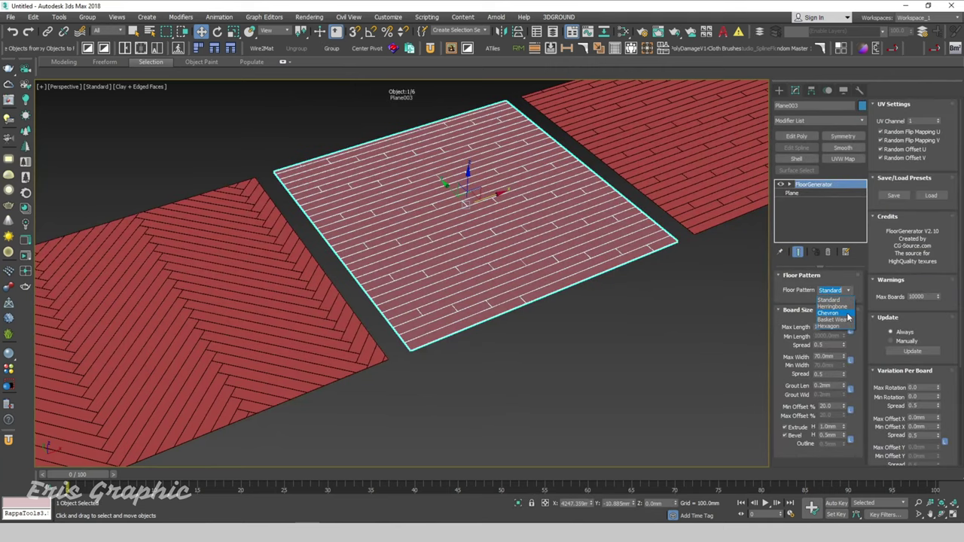
pyautogui.click(848, 317)
pyautogui.click(621, 376)
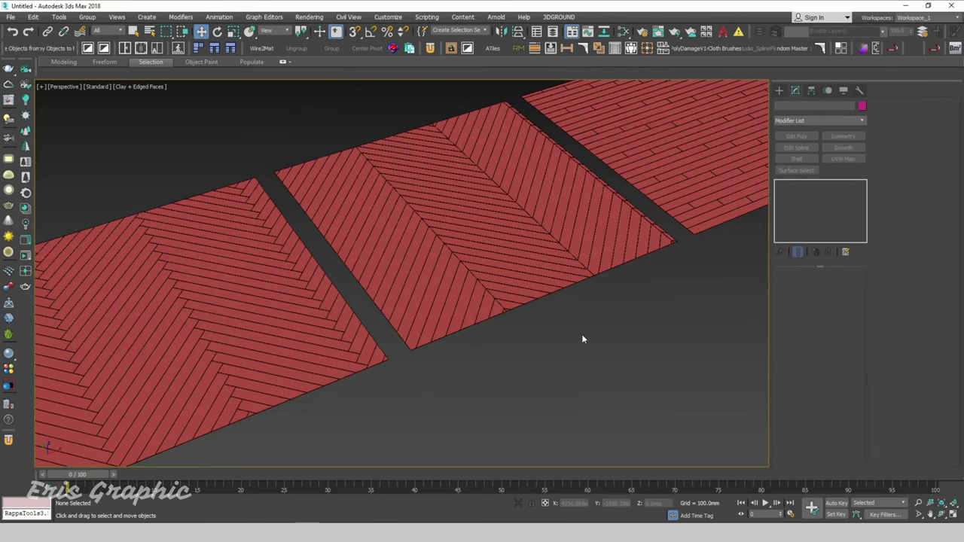
pyautogui.scroll(-5, 612, 318)
pyautogui.scroll(3, 612, 323)
pyautogui.scroll(3, 639, 311)
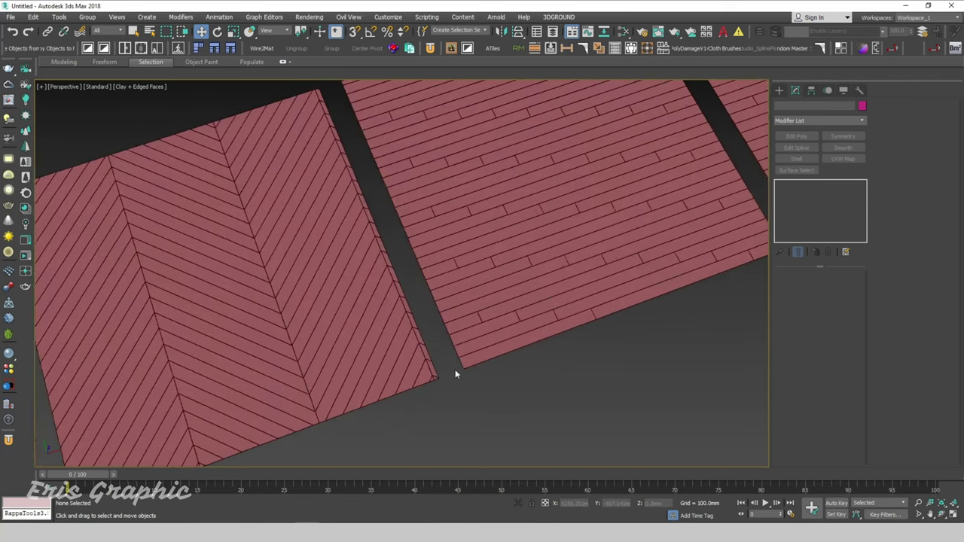
pyautogui.scroll(-3, 454, 372)
# - Set the middle floor copy's pattern to Basket Weave
pyautogui.click(553, 332)
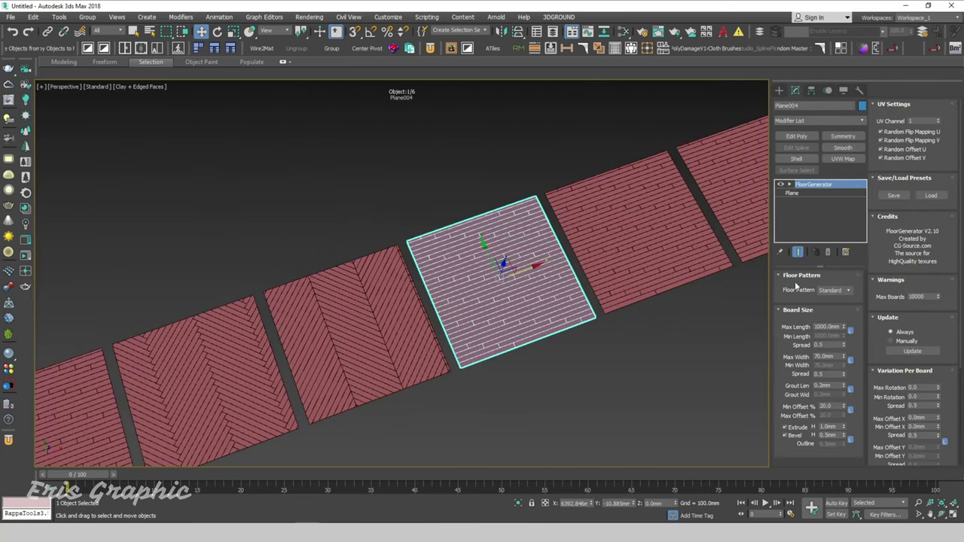
pyautogui.click(848, 292)
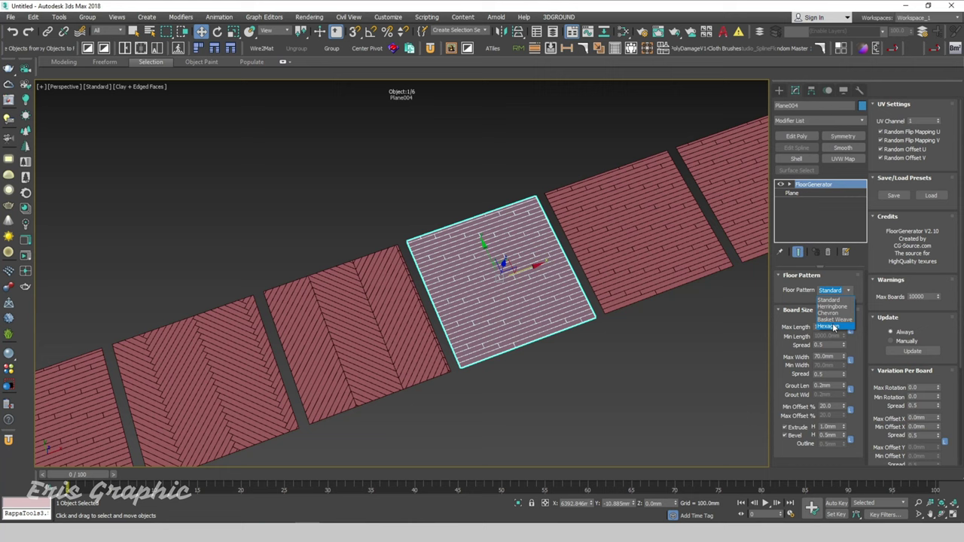
pyautogui.click(837, 321)
pyautogui.click(663, 398)
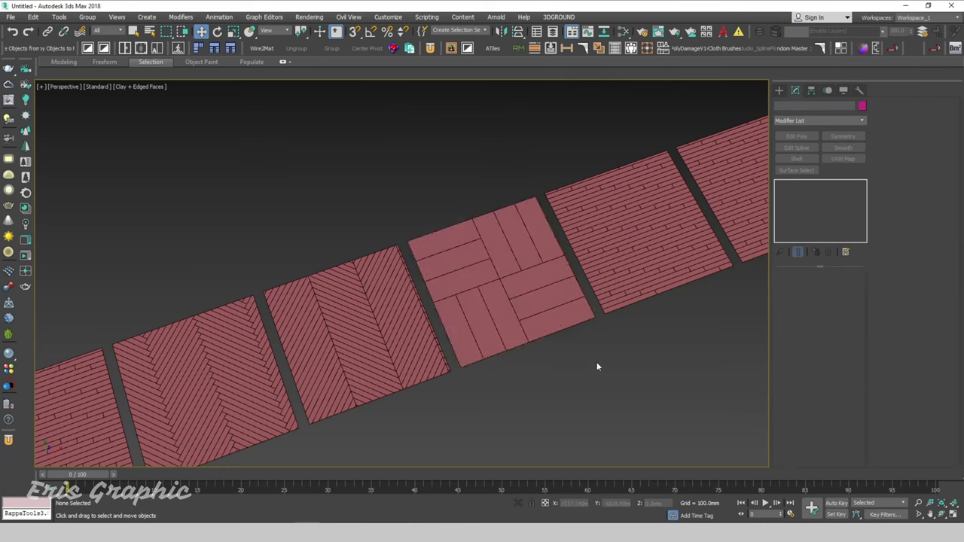
pyautogui.scroll(4, 425, 285)
pyautogui.scroll(-4, 425, 285)
pyautogui.scroll(-1, 540, 359)
# - Give the next copy the Hexagon pattern and delete the last floor copy
pyautogui.click(489, 293)
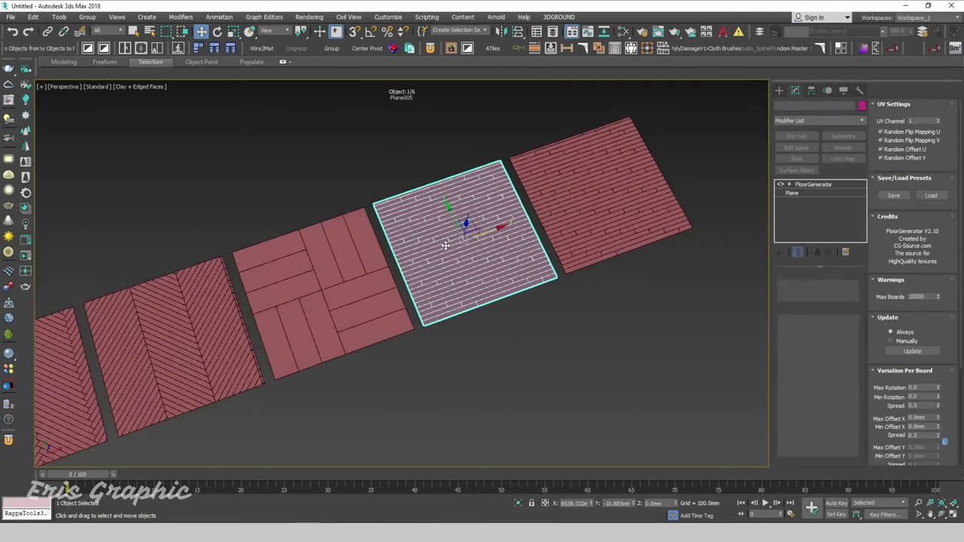
pyautogui.click(848, 291)
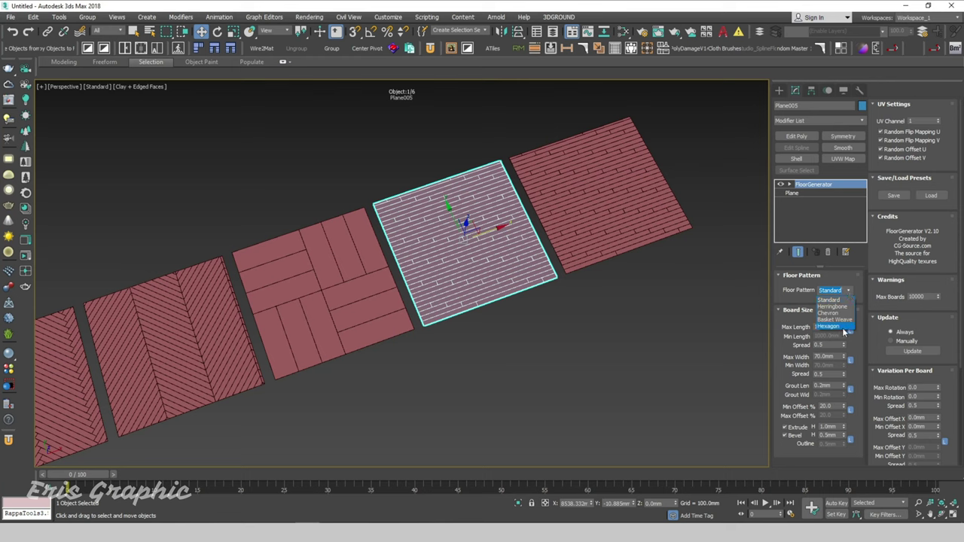
pyautogui.click(842, 327)
pyautogui.click(684, 331)
pyautogui.click(644, 202)
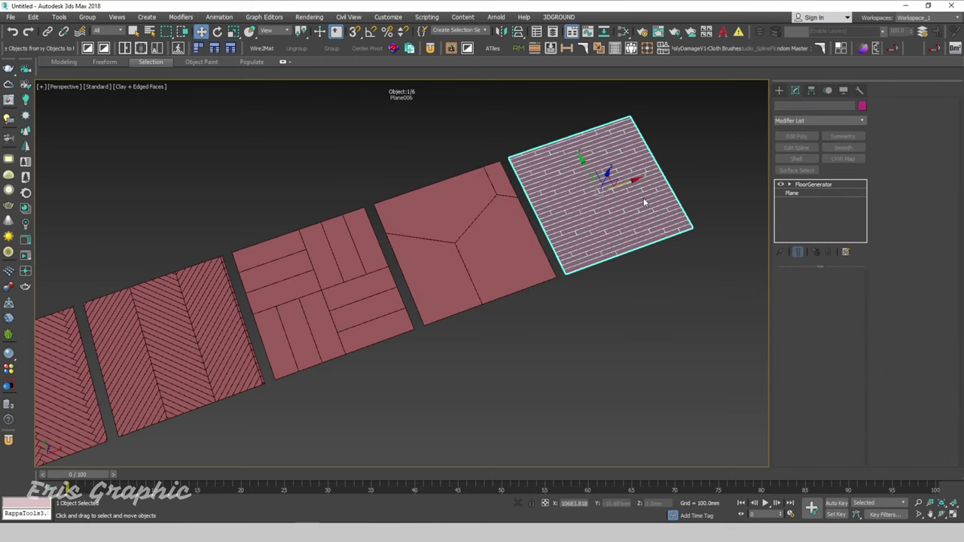
pyautogui.press('Delete')
pyautogui.click(482, 286)
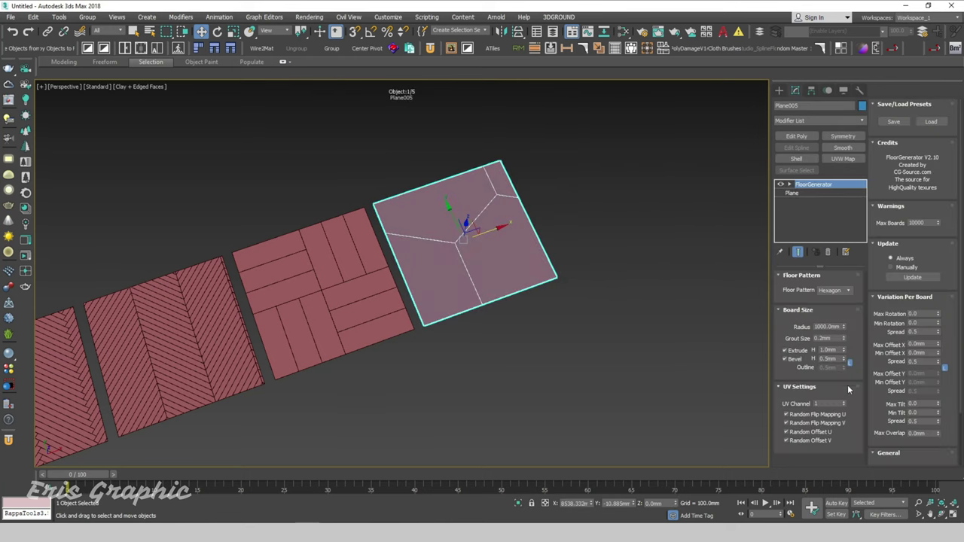
# - Shrink the hexagon radius to 110 mm and the basket-weave boards to 220 mm
pyautogui.moveTo(843, 327); pyautogui.dragTo(850, 372)
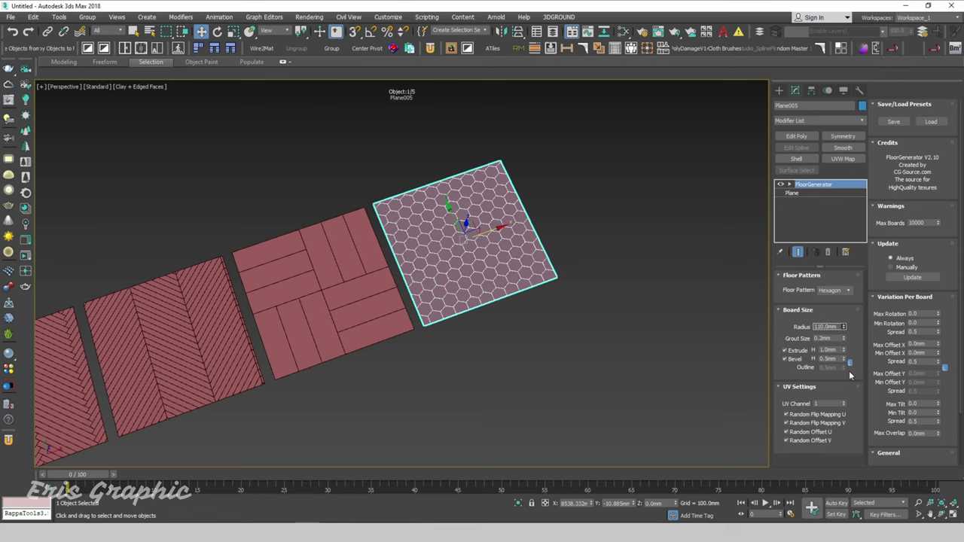
pyautogui.scroll(2, 521, 249)
pyautogui.scroll(-3, 561, 377)
pyautogui.moveTo(561, 376); pyautogui.dragTo(647, 354, button='middle')
pyautogui.click(523, 324)
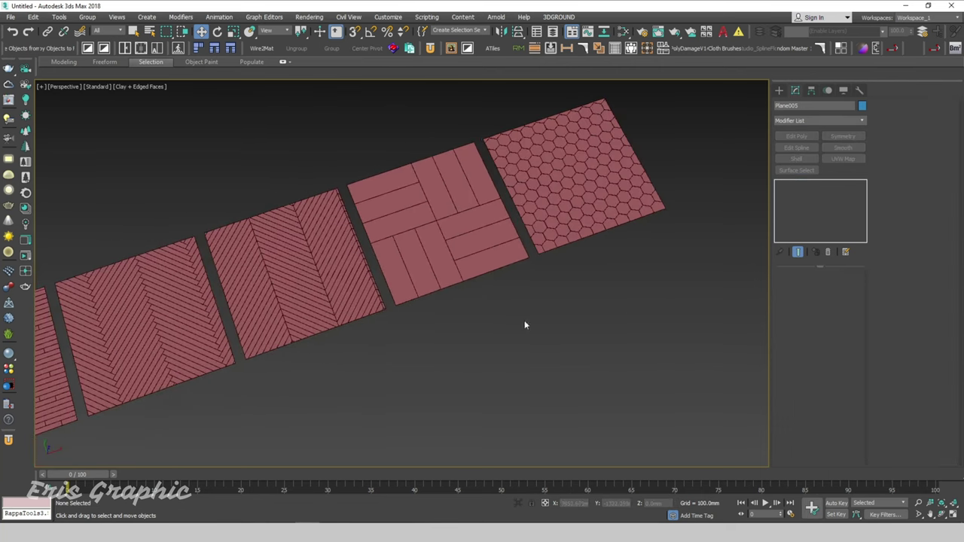
pyautogui.click(432, 231)
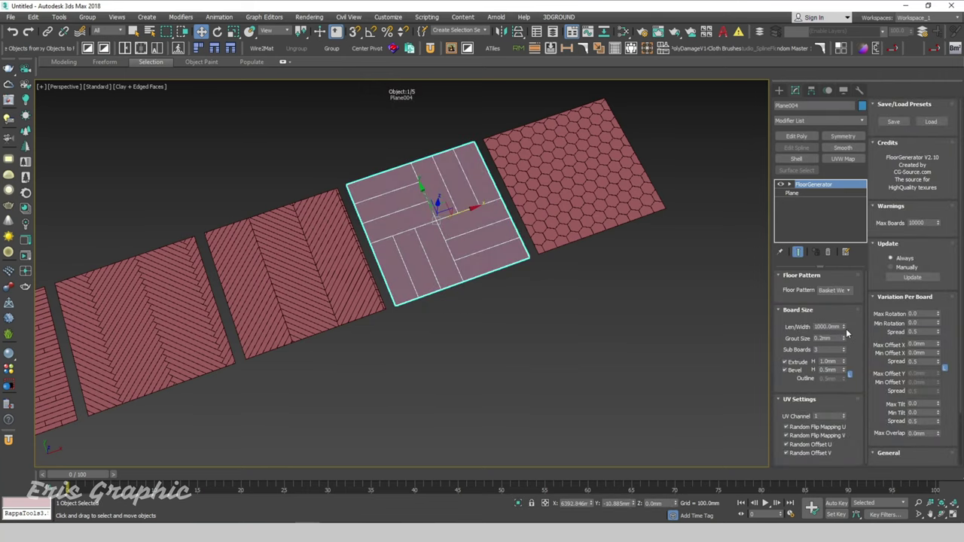
pyautogui.moveTo(843, 327); pyautogui.dragTo(847, 369)
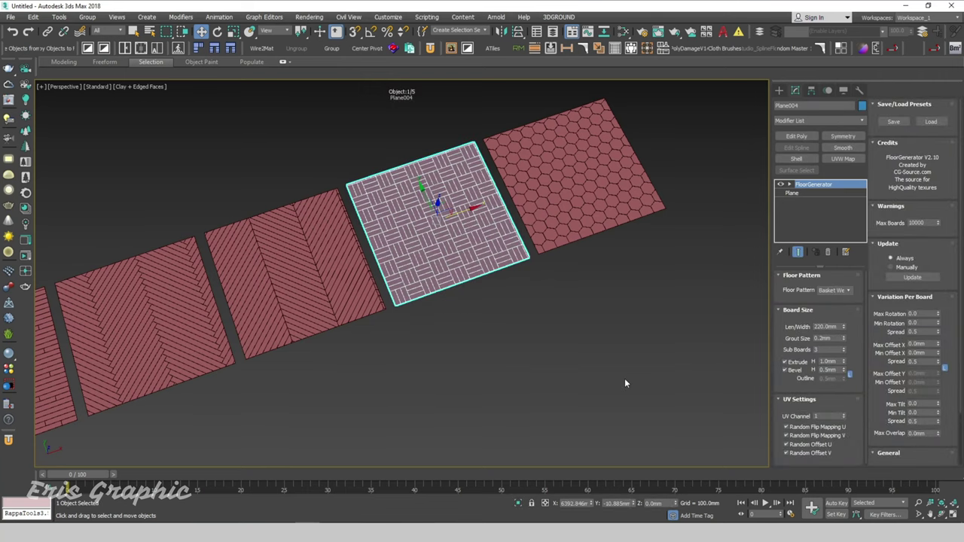
pyautogui.moveTo(559, 391); pyautogui.dragTo(612, 383, button='middle')
pyautogui.click(413, 355)
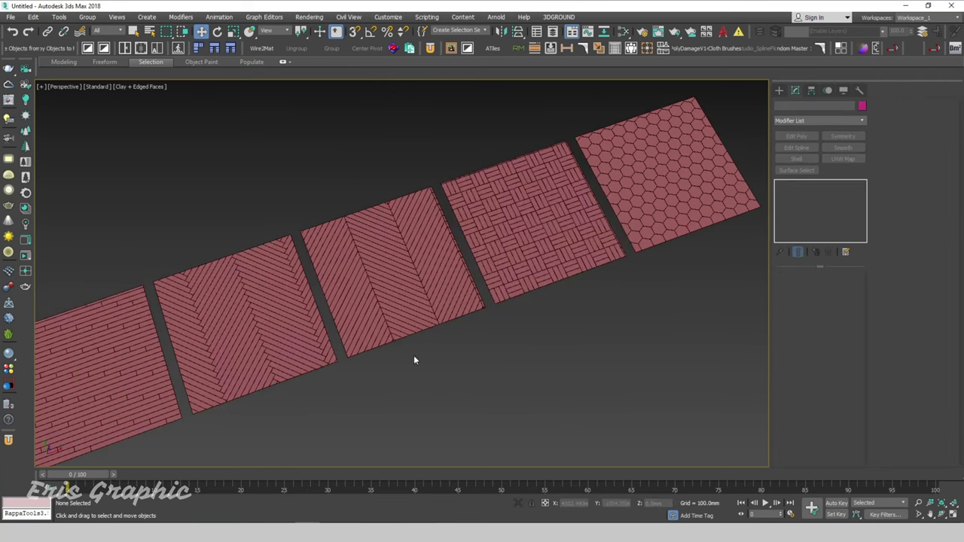
# - Shorten the chevron boards to 470 mm and slightly adjust their width
pyautogui.click(398, 293)
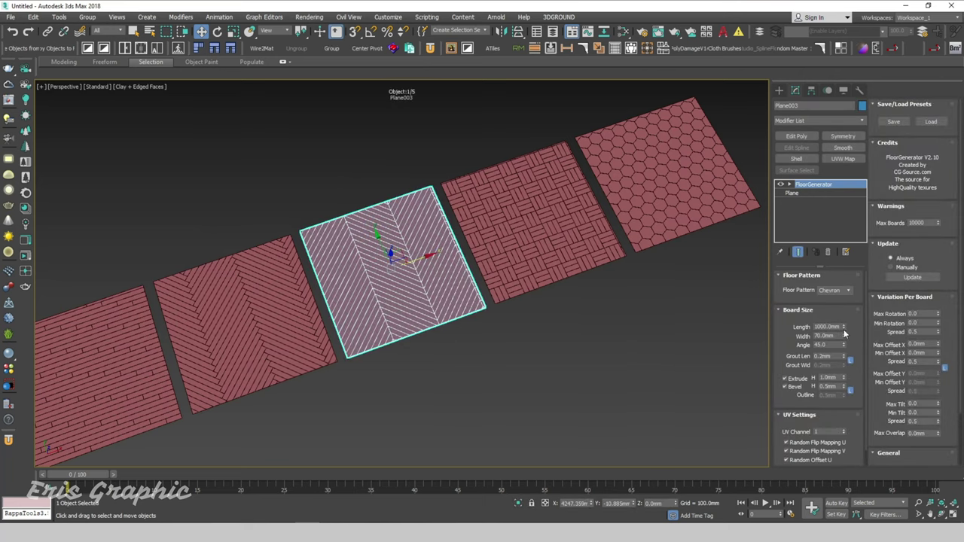
pyautogui.moveTo(843, 329); pyautogui.dragTo(844, 354)
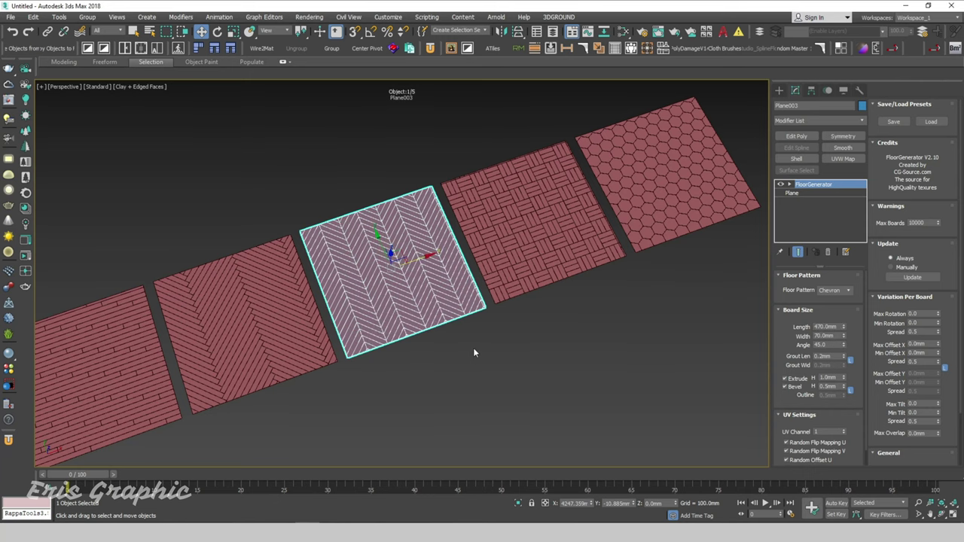
pyautogui.scroll(3, 473, 347)
pyautogui.moveTo(844, 336)
pyautogui.mouseDown()
pyautogui.moveTo(848, 357)
pyautogui.moveTo(848, 340)
pyautogui.mouseUp()
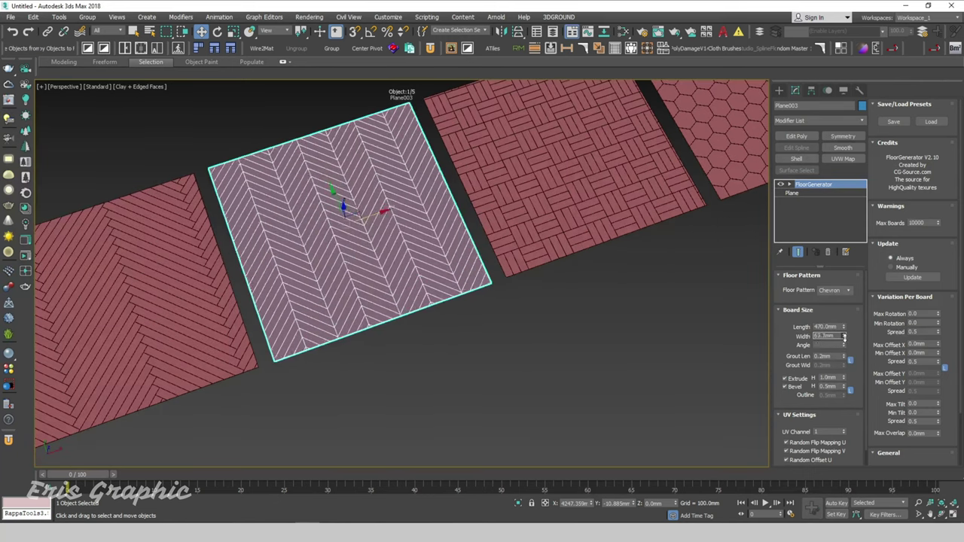
pyautogui.scroll(-3, 530, 383)
pyautogui.moveTo(530, 383); pyautogui.dragTo(583, 360, button='middle')
pyautogui.click(583, 359)
pyautogui.scroll(2, 424, 338)
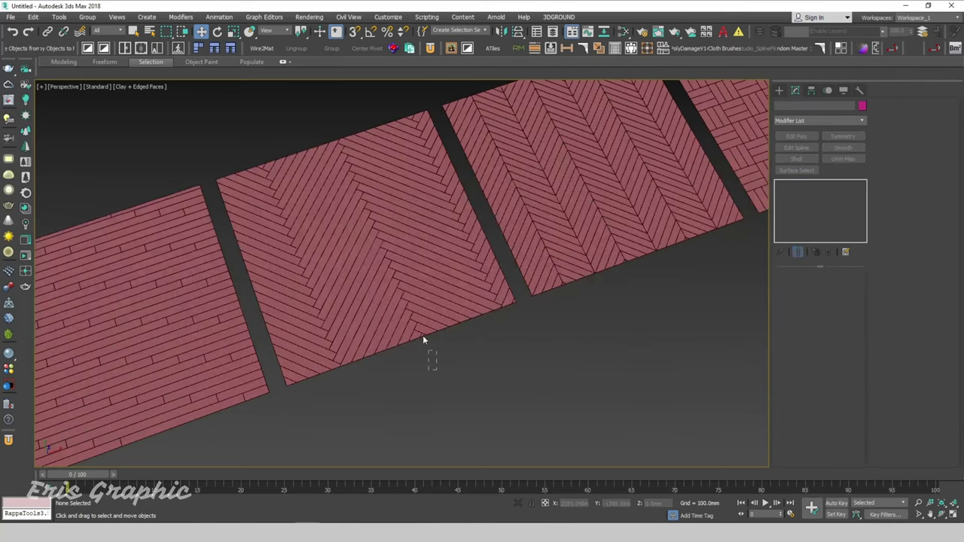
# - Shorten the herringbone boards to 430 mm long
pyautogui.click(424, 339)
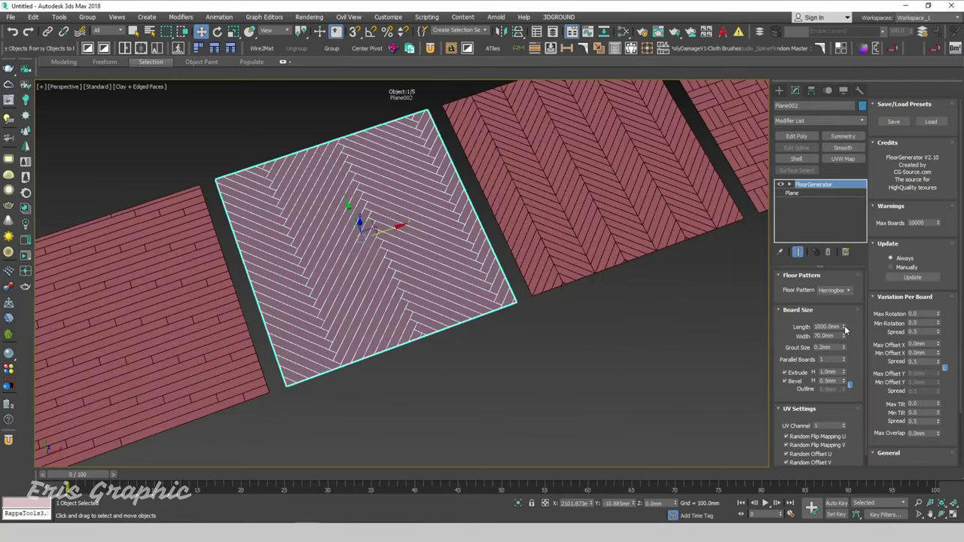
pyautogui.moveTo(844, 326); pyautogui.dragTo(846, 357)
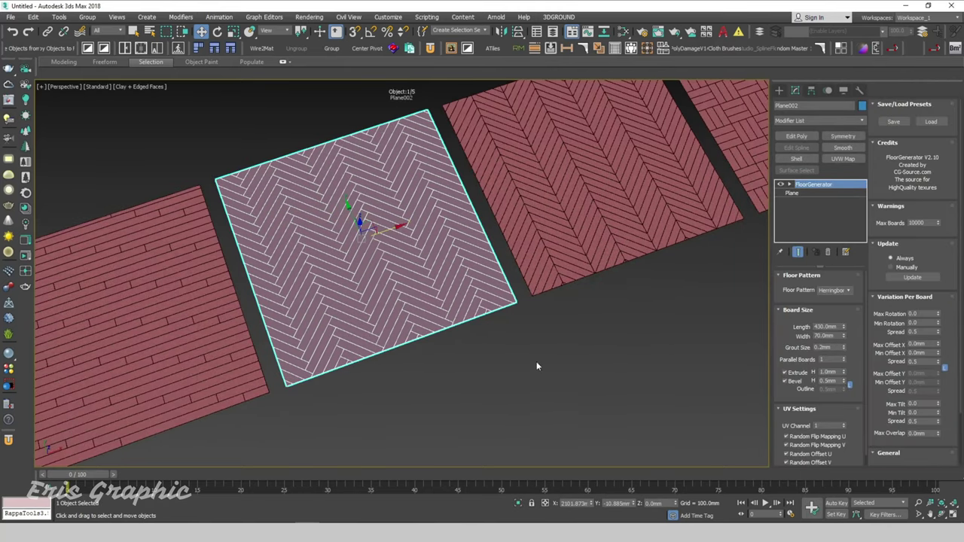
pyautogui.scroll(4, 469, 331)
pyautogui.scroll(-2, 469, 332)
pyautogui.click(482, 334)
pyautogui.scroll(-2, 482, 335)
pyautogui.moveTo(497, 334)
pyautogui.mouseDown(button='middle')
pyautogui.moveTo(469, 327)
pyautogui.moveTo(517, 366)
pyautogui.mouseUp(button='middle')
pyautogui.moveTo(467, 385); pyautogui.dragTo(452, 323)
# - Shorten the Standard floor's boards to 790 mm and orbit to a near top-down view
pyautogui.moveTo(451, 322)
pyautogui.keyDown('alt'); pyautogui.mouseDown(button='middle')
pyautogui.moveTo(511, 337)
pyautogui.moveTo(516, 318)
pyautogui.moveTo(521, 349)
pyautogui.mouseUp(button='middle'); pyautogui.keyUp('alt')
pyautogui.scroll(2, 503, 327)
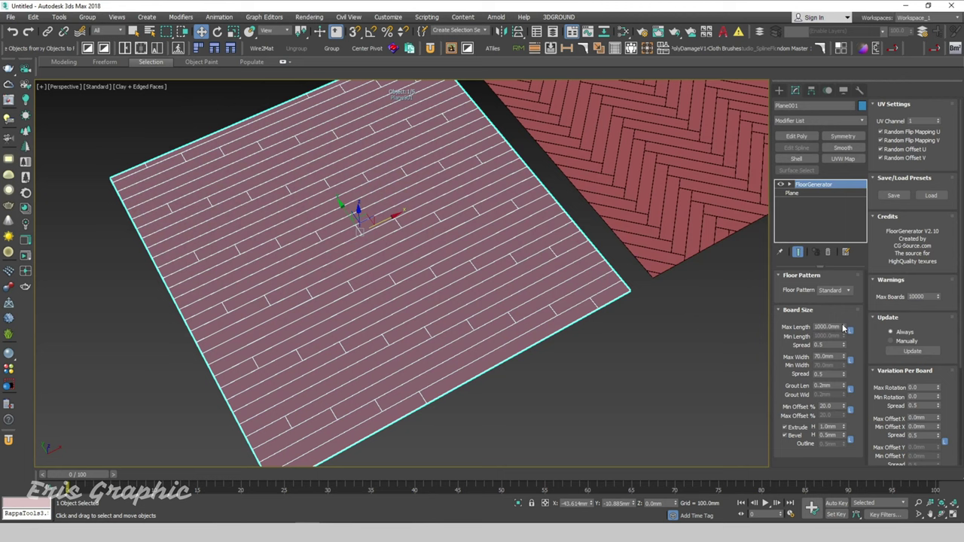
pyautogui.moveTo(844, 329); pyautogui.dragTo(843, 354)
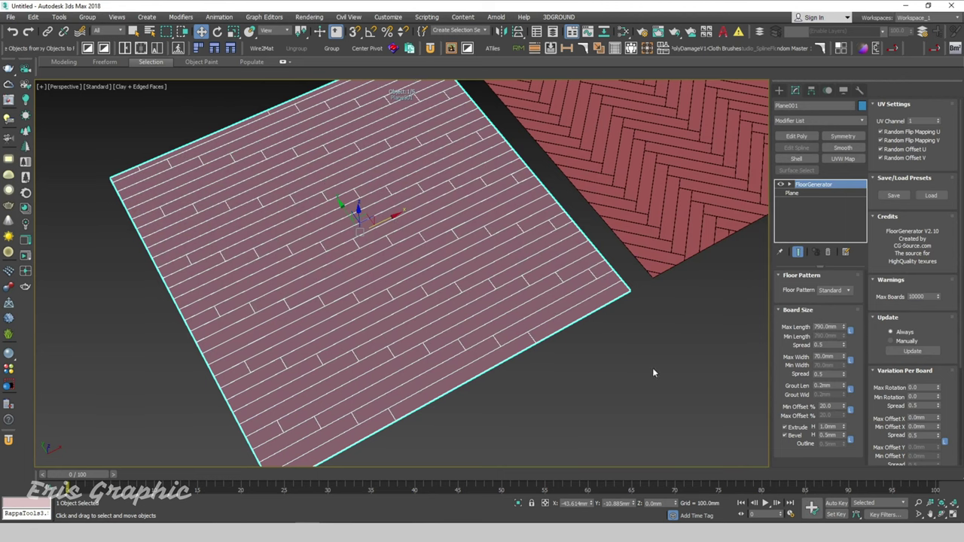
pyautogui.moveTo(568, 367)
pyautogui.keyDown('alt'); pyautogui.mouseDown(button='middle')
pyautogui.moveTo(576, 370)
pyautogui.moveTo(583, 338)
pyautogui.mouseUp(button='middle'); pyautogui.keyUp('alt')
pyautogui.click(583, 338)
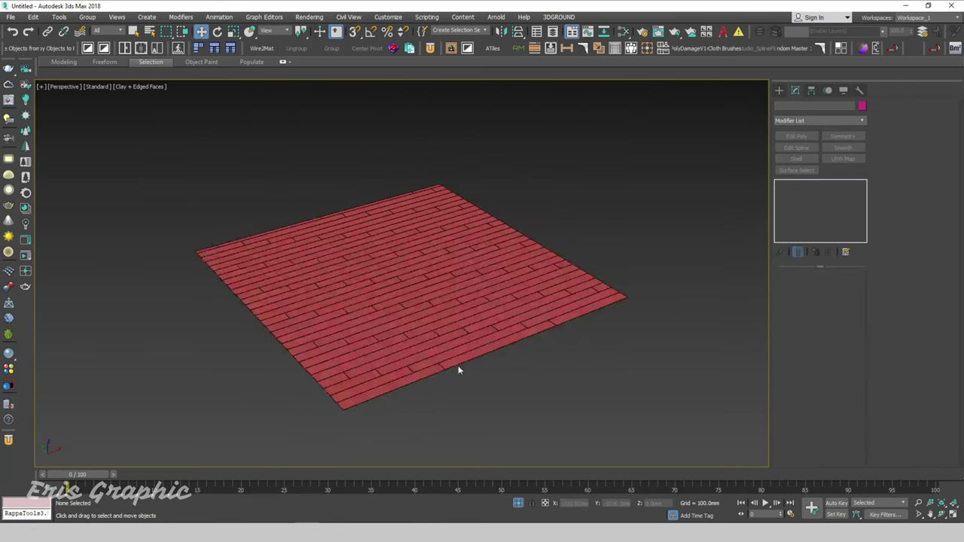
pyautogui.keyDown('alt'); pyautogui.moveTo(458, 366); pyautogui.dragTo(485, 322, button='middle'); pyautogui.keyUp('alt')
pyautogui.scroll(-5, 429, 347)
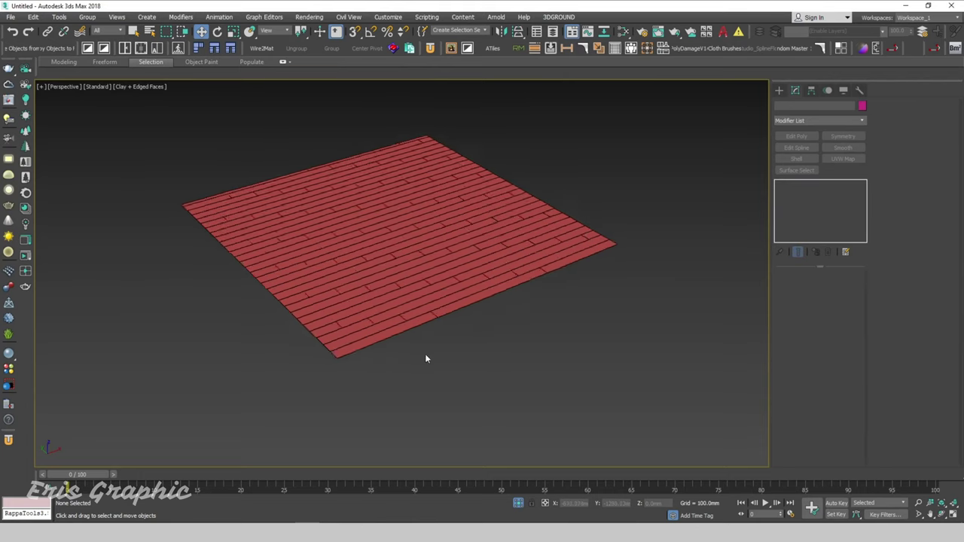
pyautogui.moveTo(426, 355)
pyautogui.keyDown('alt'); pyautogui.mouseDown(button='middle')
pyautogui.moveTo(452, 369)
pyautogui.moveTo(495, 364)
pyautogui.mouseUp(button='middle'); pyautogui.keyUp('alt')
pyautogui.scroll(5, 498, 395)
pyautogui.click(510, 405)
pyautogui.keyDown('alt'); pyautogui.moveTo(569, 321); pyautogui.dragTo(528, 366, button='middle'); pyautogui.keyUp('alt')
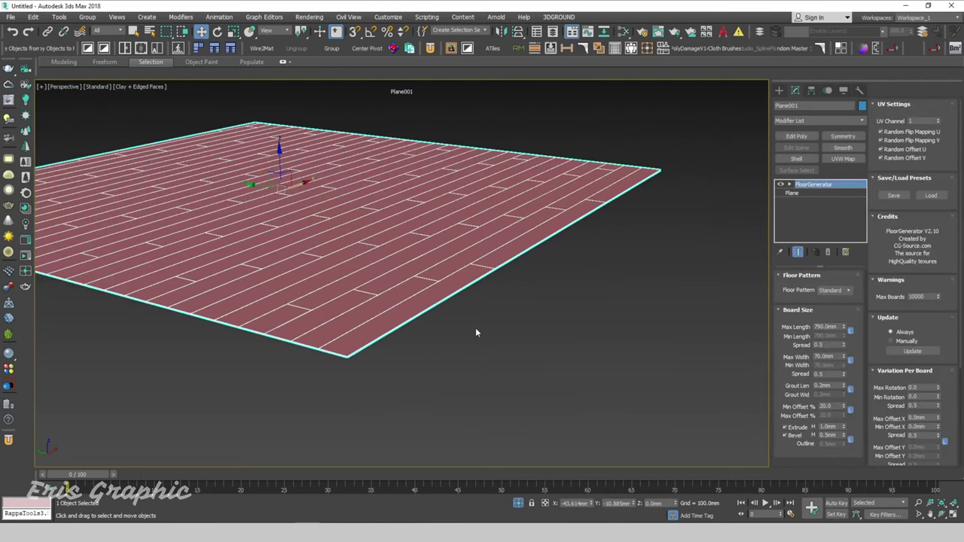
pyautogui.keyDown('alt'); pyautogui.moveTo(610, 310); pyautogui.dragTo(595, 348, button='middle'); pyautogui.keyUp('alt')
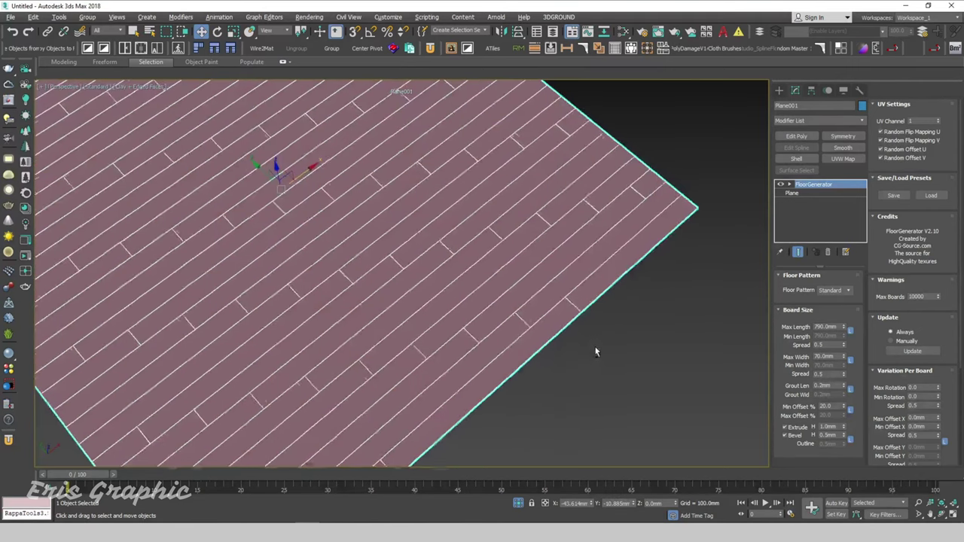
pyautogui.scroll(3, 591, 309)
# - Set max board length to 1000 mm, lower an unlinked minimum length, and width 112 mm
pyautogui.moveTo(844, 330); pyautogui.dragTo(843, 316)
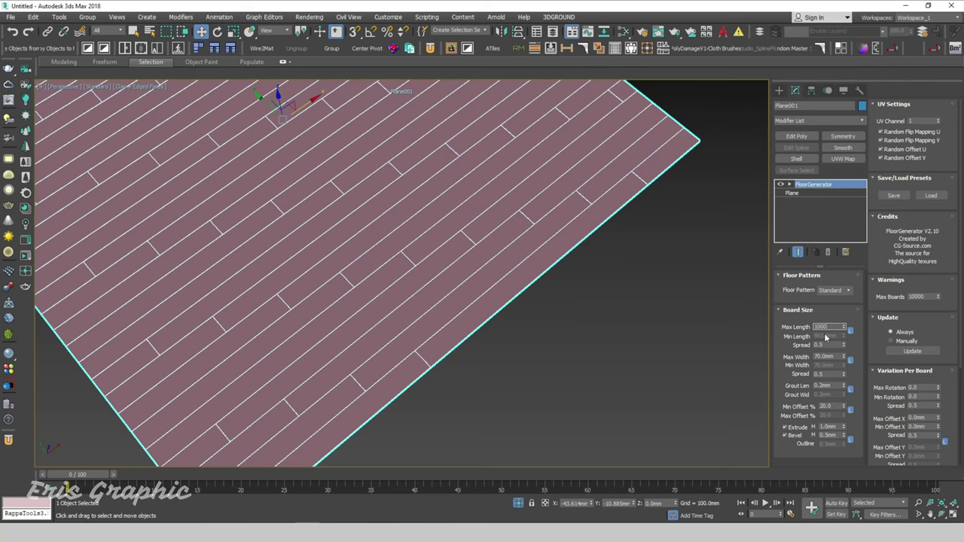
pyautogui.click(708, 331)
pyautogui.moveTo(532, 246); pyautogui.dragTo(536, 249)
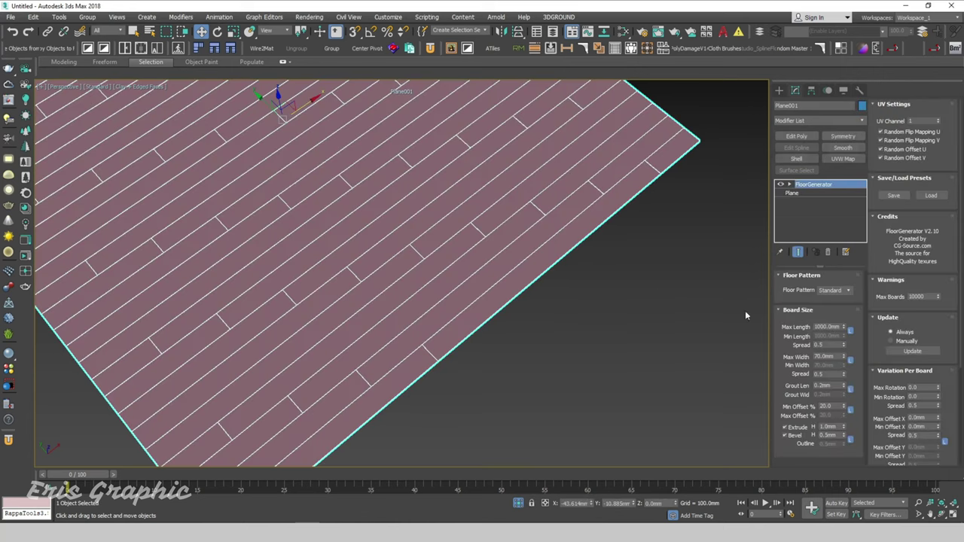
pyautogui.click(850, 333)
pyautogui.moveTo(844, 336)
pyautogui.mouseDown()
pyautogui.moveTo(842, 359)
pyautogui.moveTo(842, 324)
pyautogui.mouseUp()
pyautogui.keyDown('alt'); pyautogui.moveTo(510, 279); pyautogui.dragTo(601, 312, button='middle'); pyautogui.keyUp('alt')
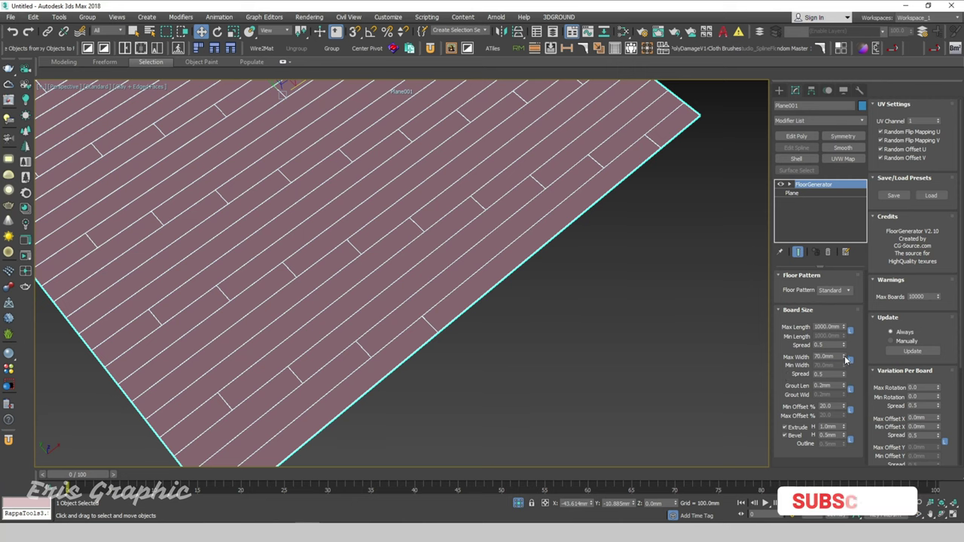
pyautogui.moveTo(844, 356); pyautogui.dragTo(815, 374)
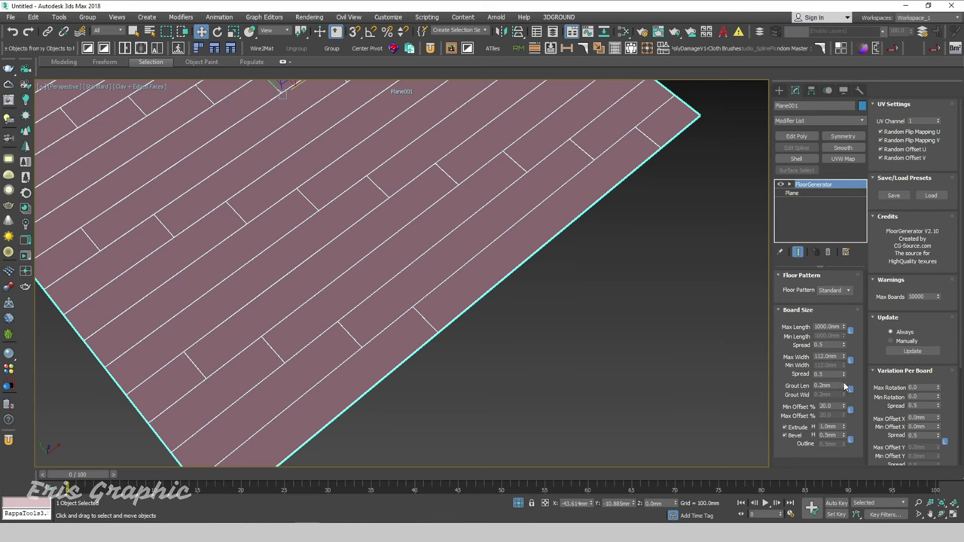
# - Widen the Grout Len spinner so the gaps between planks are about 2.512mm
pyautogui.moveTo(843, 386)
pyautogui.mouseDown()
pyautogui.moveTo(801, 81)
pyautogui.moveTo(801, 106)
pyautogui.mouseUp()
pyautogui.scroll(4, 394, 354)
pyautogui.scroll(5, 355, 361)
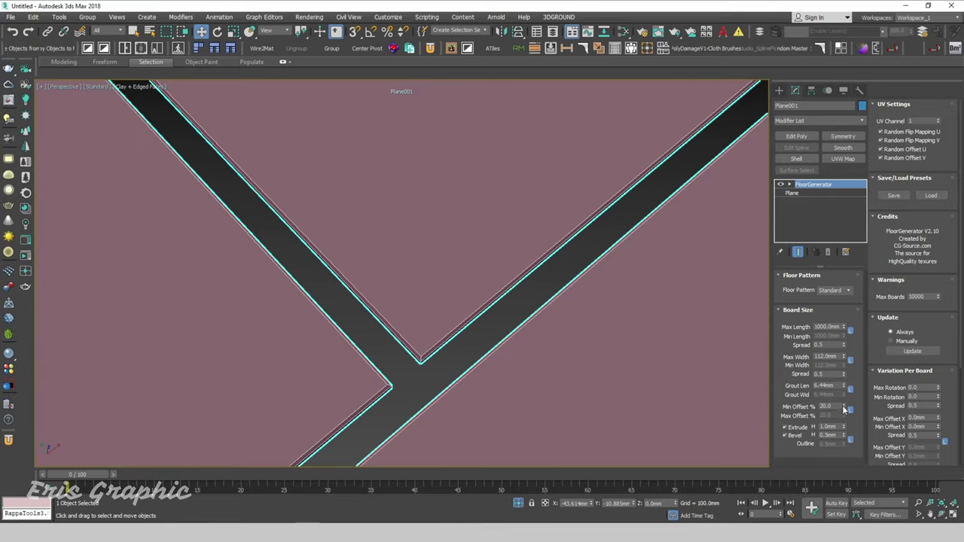
pyautogui.moveTo(845, 388)
pyautogui.mouseDown()
pyautogui.moveTo(841, 355)
pyautogui.moveTo(842, 387)
pyautogui.mouseUp()
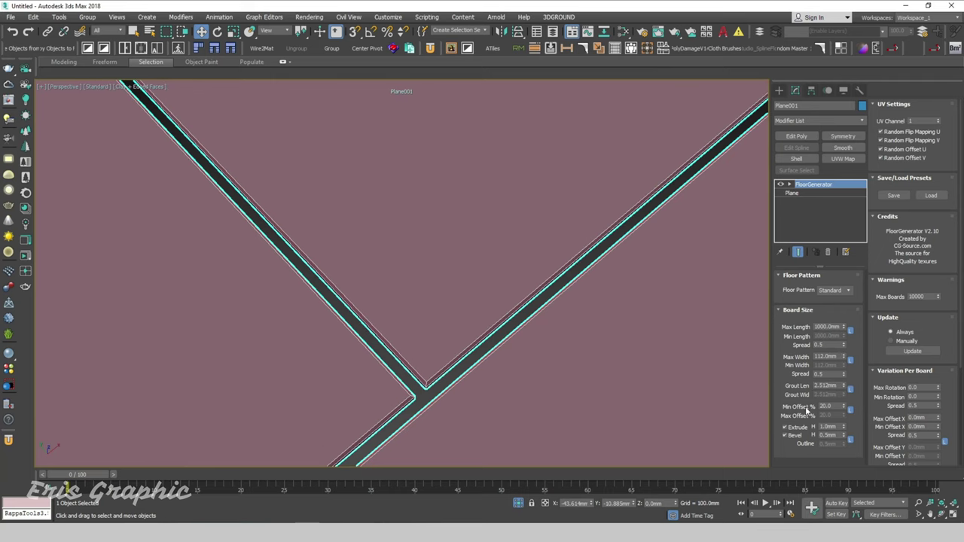
pyautogui.scroll(-2, 519, 348)
pyautogui.scroll(-5, 617, 387)
pyautogui.scroll(1, 620, 289)
pyautogui.scroll(6, 529, 398)
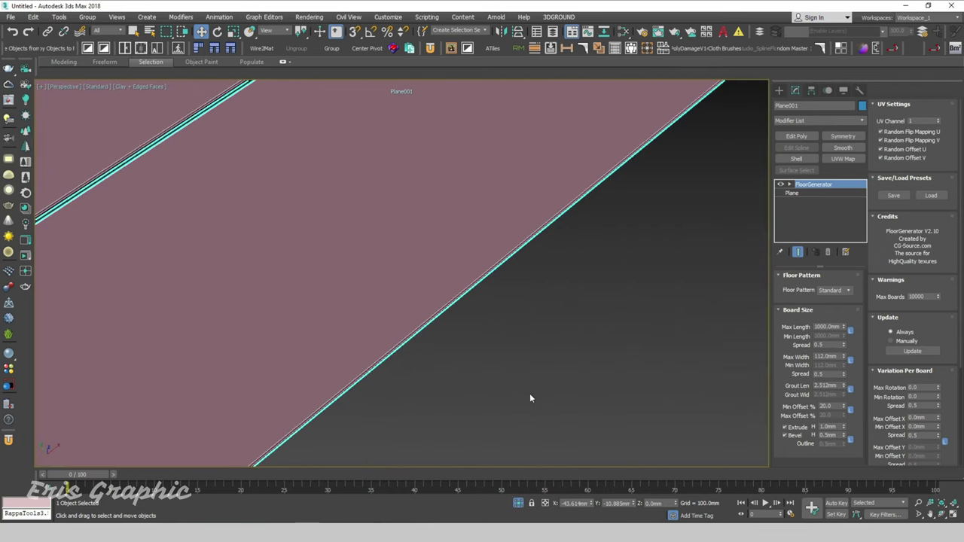
pyautogui.scroll(-3, 529, 397)
pyautogui.scroll(1, 544, 371)
pyautogui.scroll(2, 563, 375)
# - Lower the Min Offset % on the floor plane from 20% to 13.6%
pyautogui.moveTo(563, 399); pyautogui.dragTo(510, 336)
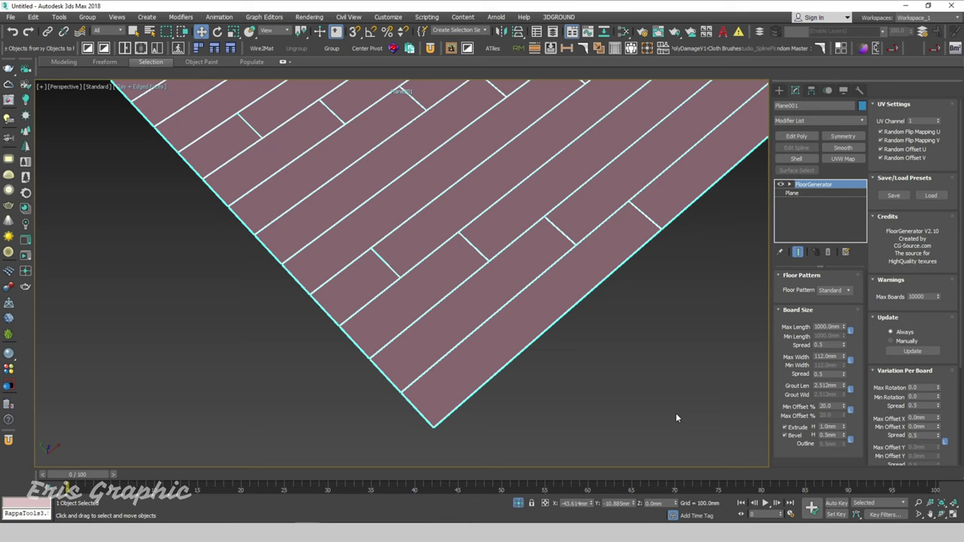
pyautogui.scroll(-2, 643, 400)
pyautogui.scroll(-4, 549, 396)
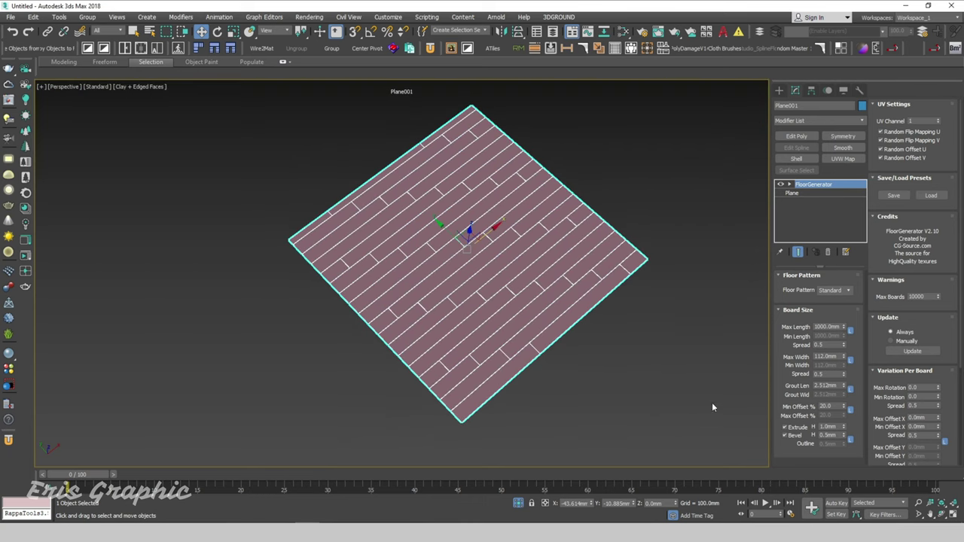
pyautogui.moveTo(712, 407)
pyautogui.keyDown('alt'); pyautogui.mouseDown(button='middle')
pyautogui.moveTo(628, 370)
pyautogui.moveTo(603, 394)
pyautogui.mouseUp(button='middle'); pyautogui.keyUp('alt')
pyautogui.scroll(2, 523, 373)
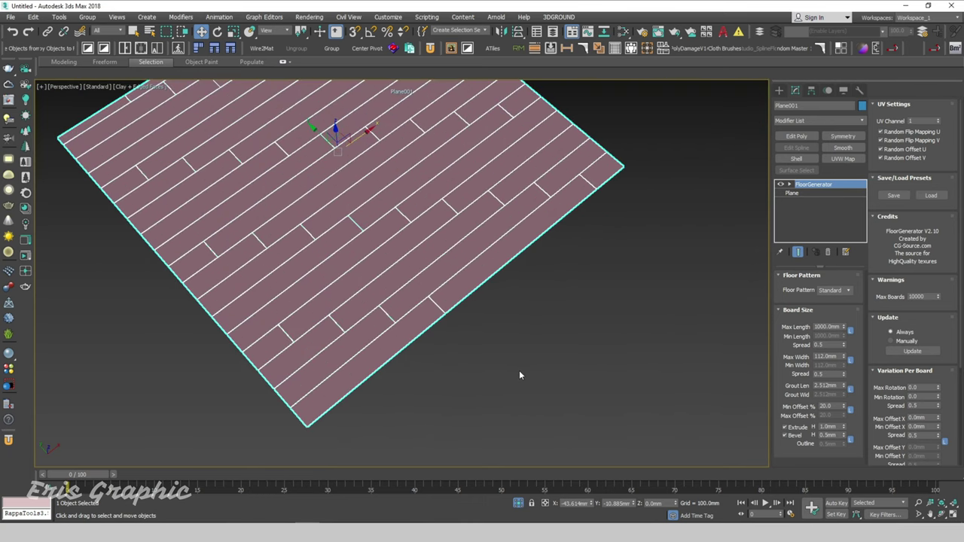
pyautogui.moveTo(519, 374); pyautogui.dragTo(549, 397, button='middle')
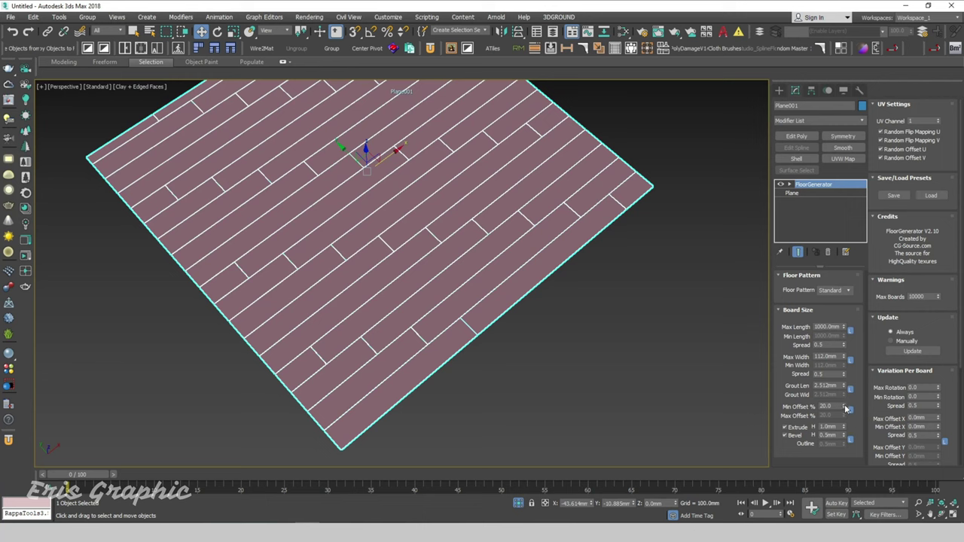
pyautogui.moveTo(844, 407)
pyautogui.mouseDown()
pyautogui.moveTo(843, 339)
pyautogui.moveTo(847, 370)
pyautogui.mouseUp()
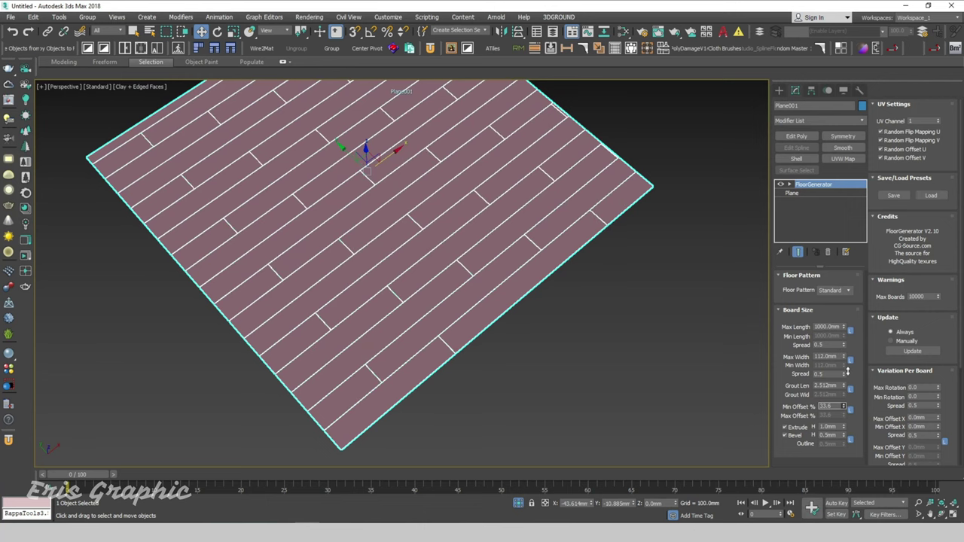
pyautogui.moveTo(847, 370); pyautogui.dragTo(836, 406)
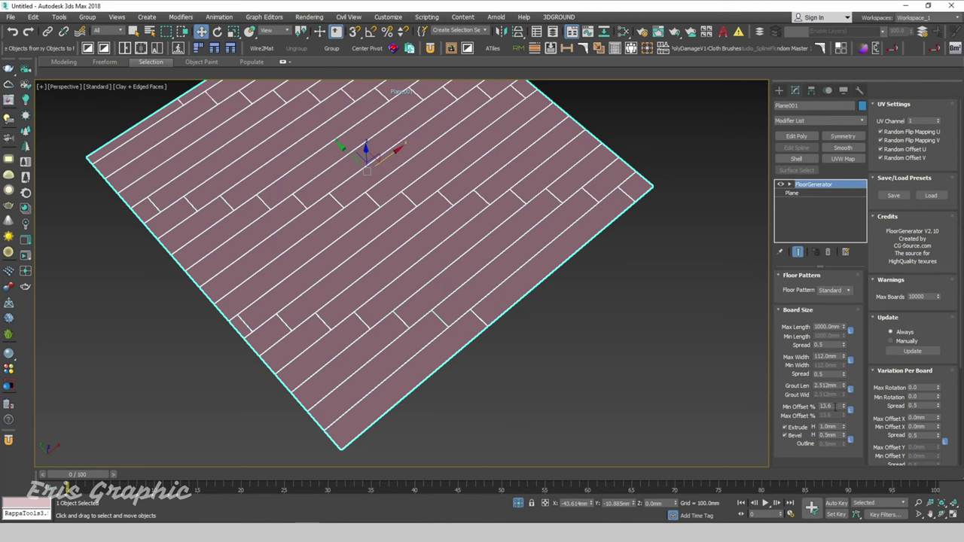
# - Enter 50 in Min Offset % so joints stagger halfway, then orbit to inspect the floor
pyautogui.doubleClick(836, 407)
pyautogui.write('0')
pyautogui.click(832, 426)
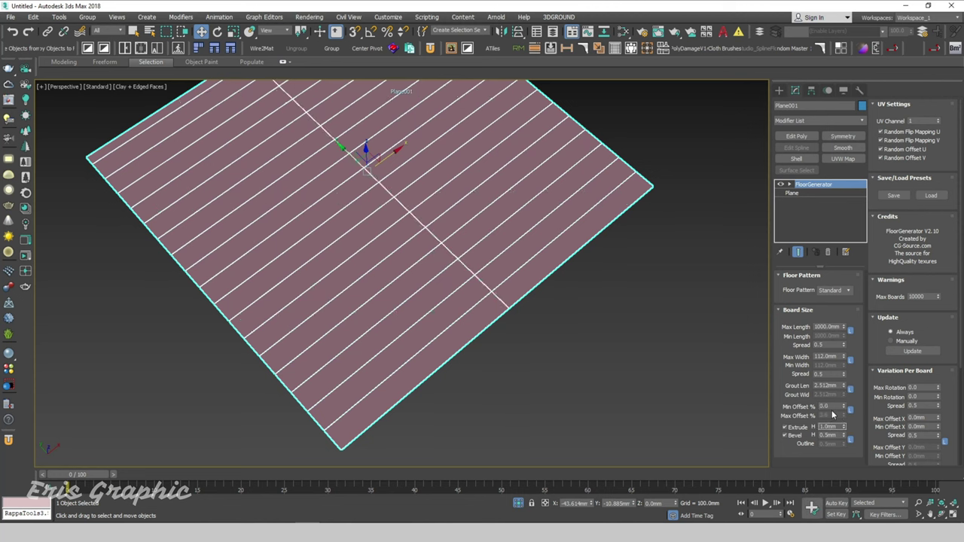
pyautogui.doubleClick(832, 407)
pyautogui.write('0')
pyautogui.press('Return')
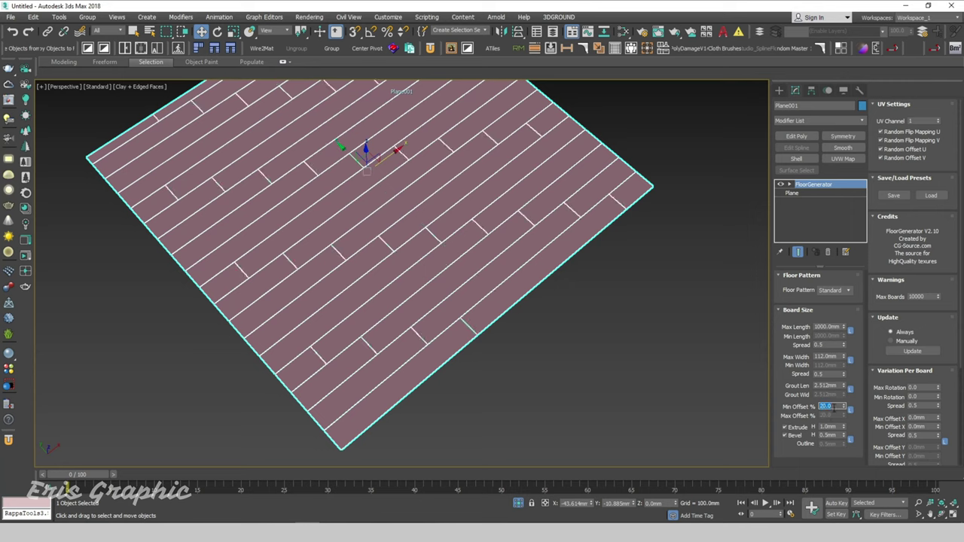
pyautogui.write('0')
pyautogui.press('Return')
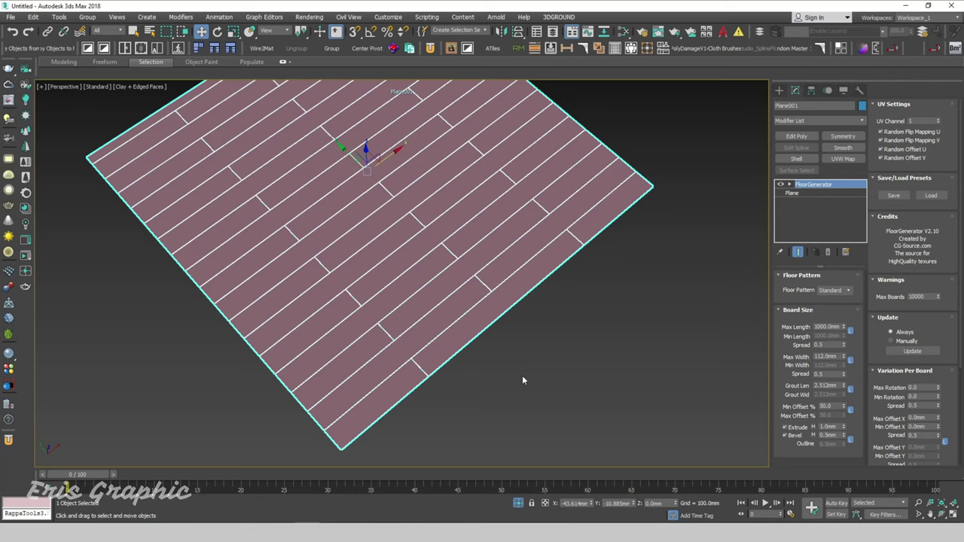
pyautogui.click(522, 375)
pyautogui.moveTo(521, 375)
pyautogui.keyDown('alt'); pyautogui.mouseDown(button='middle')
pyautogui.moveTo(553, 441)
pyautogui.moveTo(548, 378)
pyautogui.moveTo(476, 293)
pyautogui.mouseUp(button='middle'); pyautogui.keyUp('alt')
pyautogui.click(476, 293)
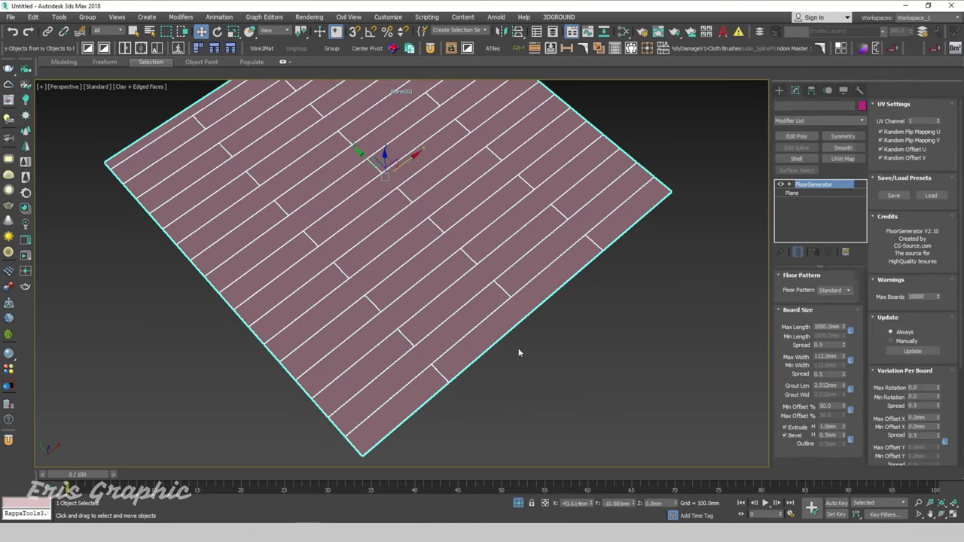
pyautogui.keyDown('alt'); pyautogui.moveTo(647, 413); pyautogui.dragTo(526, 326, button='middle'); pyautogui.keyUp('alt')
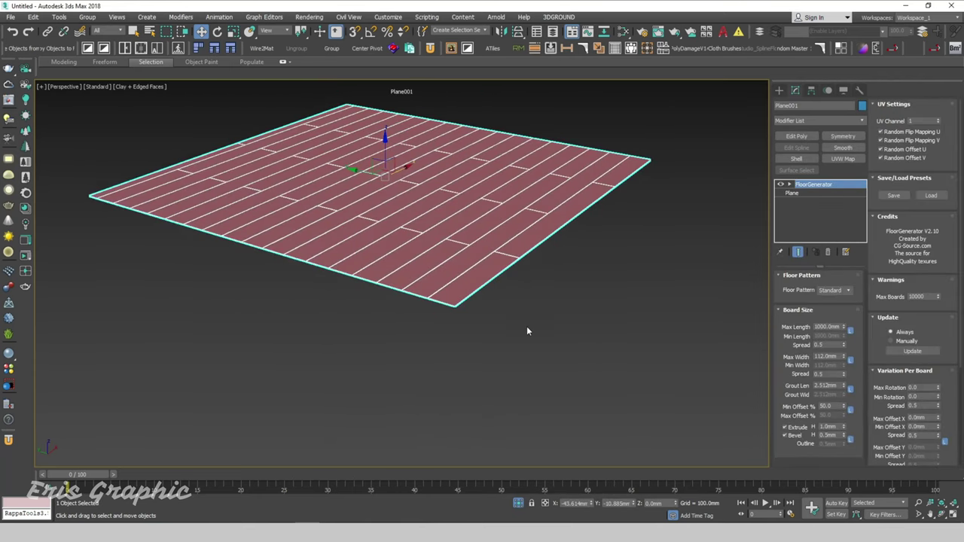
pyautogui.scroll(5, 467, 321)
# - Set the plank Extrude H to 20mm so boards are thicker
pyautogui.click(401, 332)
pyautogui.hotkey('ctrl', 'z')
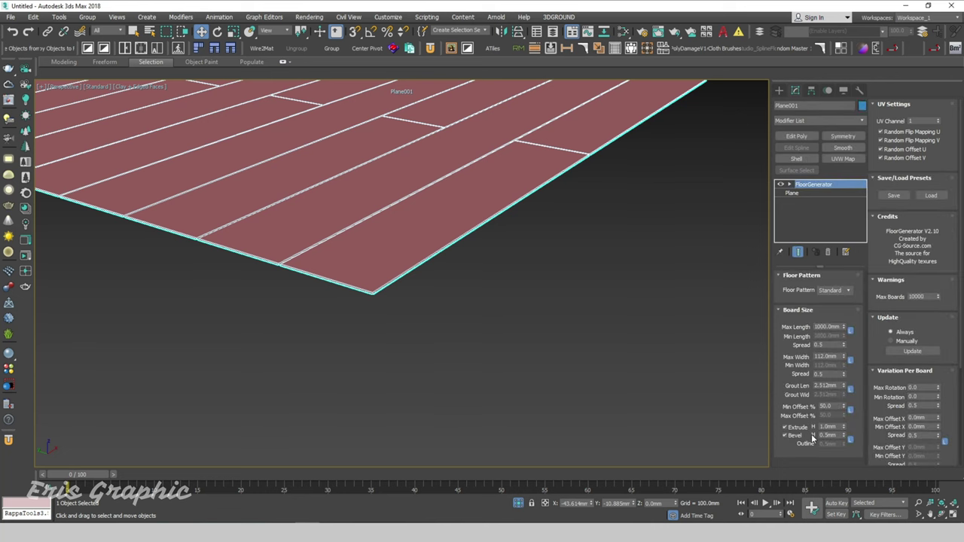
pyautogui.moveTo(843, 427); pyautogui.dragTo(816, 396)
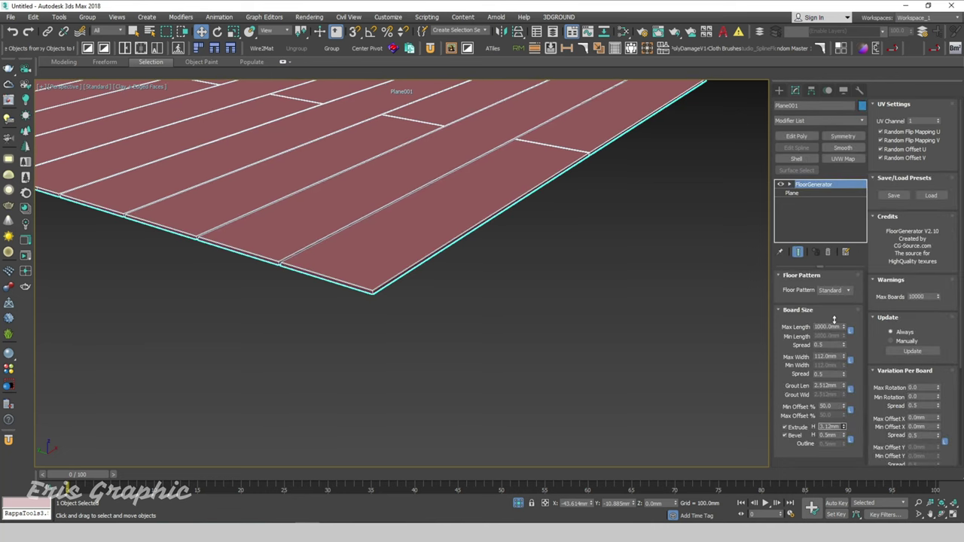
pyautogui.doubleClick(829, 426)
pyautogui.write('0')
pyautogui.press('Return')
pyautogui.press('z')
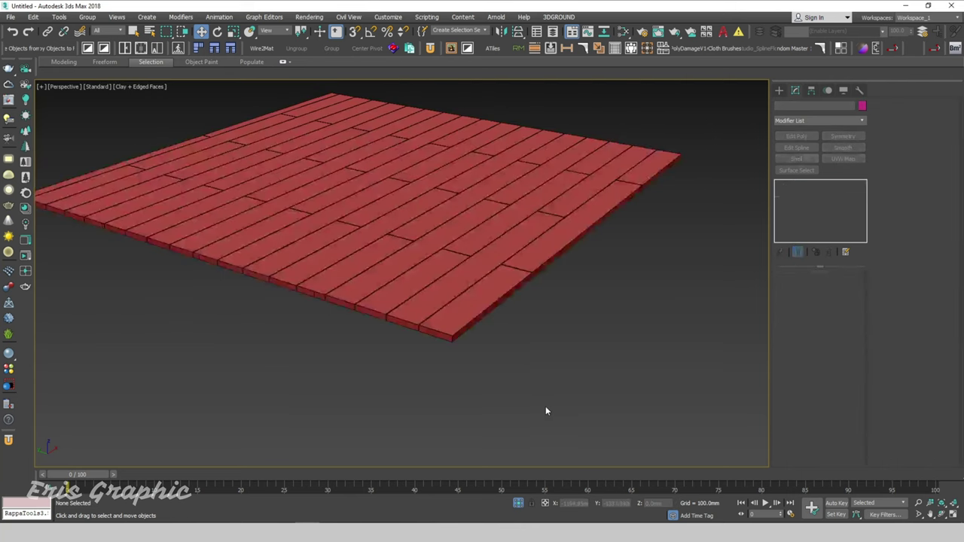
pyautogui.scroll(5, 424, 327)
pyautogui.scroll(2, 421, 323)
# - Give the boards a 5mm Bevel H and orbit to inspect the chamfered edges
pyautogui.click(509, 412)
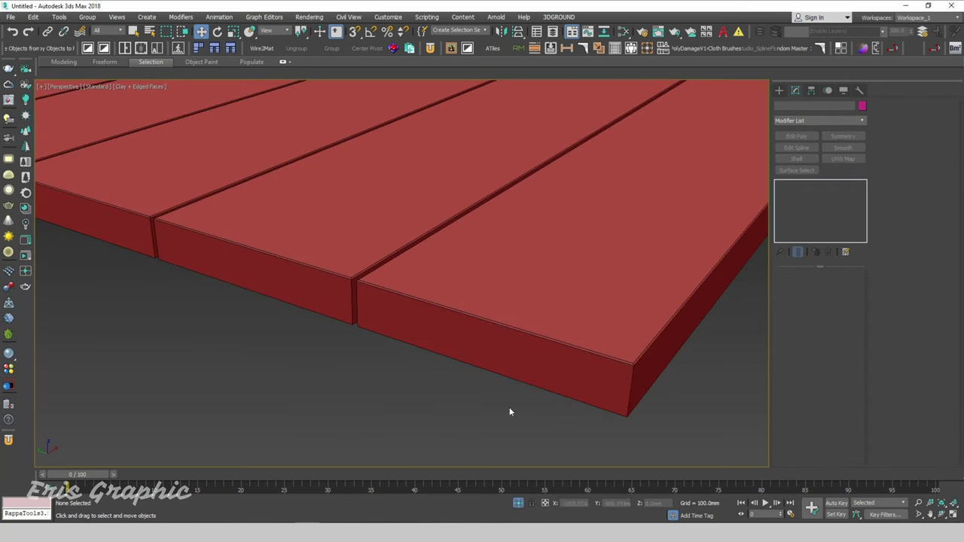
pyautogui.hotkey('ctrl', 'a')
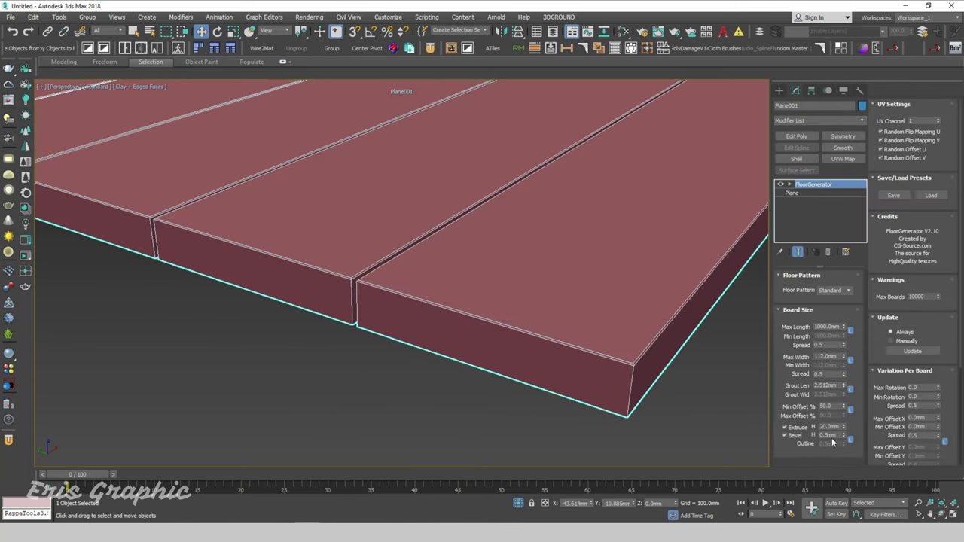
pyautogui.doubleClick(829, 435)
pyautogui.write('5')
pyautogui.press('Return')
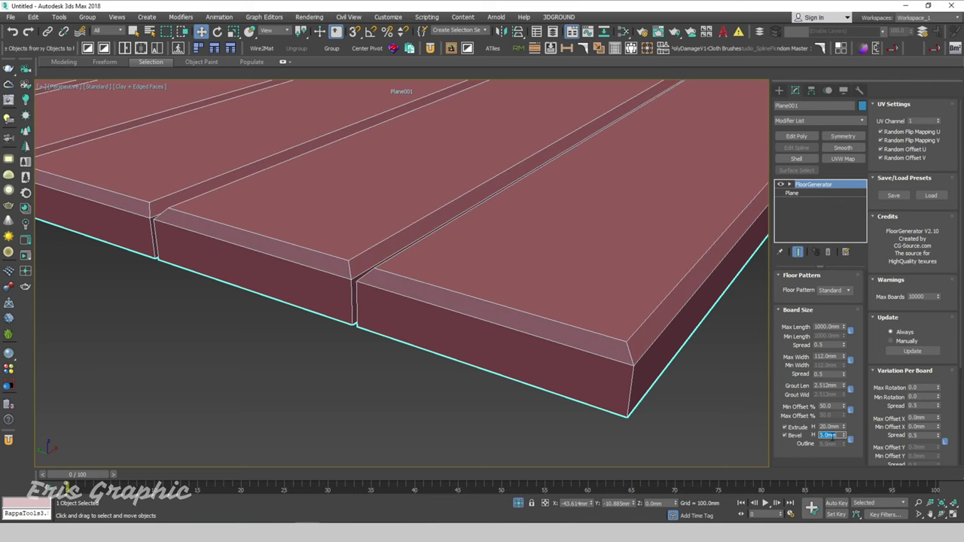
pyautogui.moveTo(843, 437)
pyautogui.mouseDown()
pyautogui.moveTo(865, 468)
pyautogui.moveTo(812, 508)
pyautogui.mouseUp()
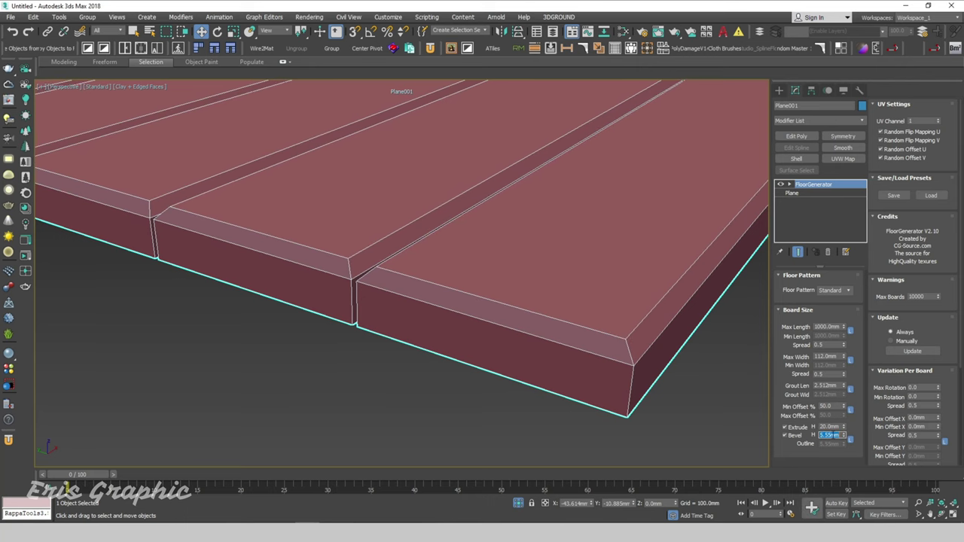
pyautogui.scroll(-2, 564, 358)
pyautogui.scroll(-8, 563, 357)
pyautogui.click(563, 357)
pyautogui.moveTo(563, 358)
pyautogui.keyDown('alt'); pyautogui.mouseDown(button='middle')
pyautogui.moveTo(540, 393)
pyautogui.moveTo(444, 371)
pyautogui.mouseUp(button='middle'); pyautogui.keyUp('alt')
pyautogui.moveTo(445, 372); pyautogui.dragTo(463, 339)
pyautogui.moveTo(462, 338)
pyautogui.keyDown('alt'); pyautogui.mouseDown(button='middle')
pyautogui.moveTo(504, 345)
pyautogui.moveTo(696, 317)
pyautogui.mouseUp(button='middle'); pyautogui.keyUp('alt')
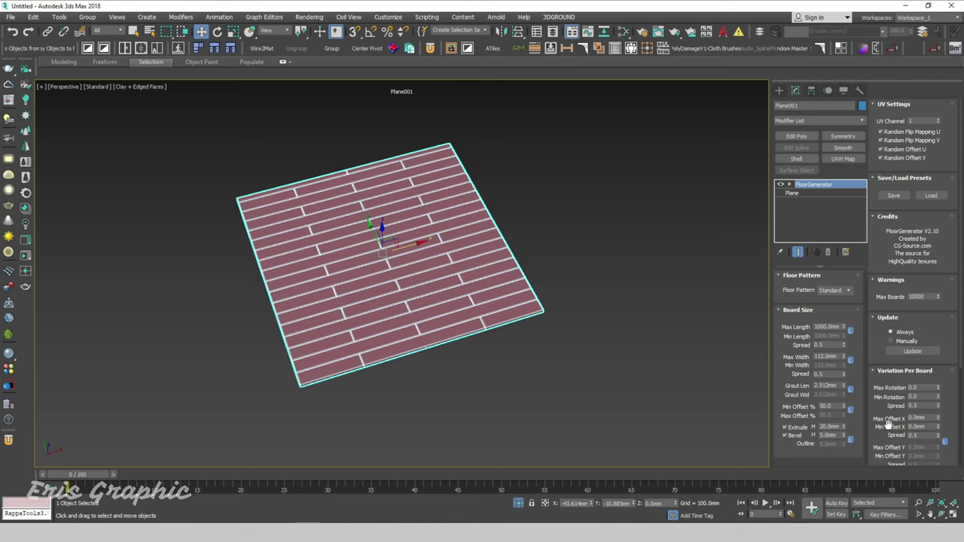
# - Drag the command panel to move through the FloorGenerator rollouts
pyautogui.moveTo(881, 348); pyautogui.dragTo(886, 174)
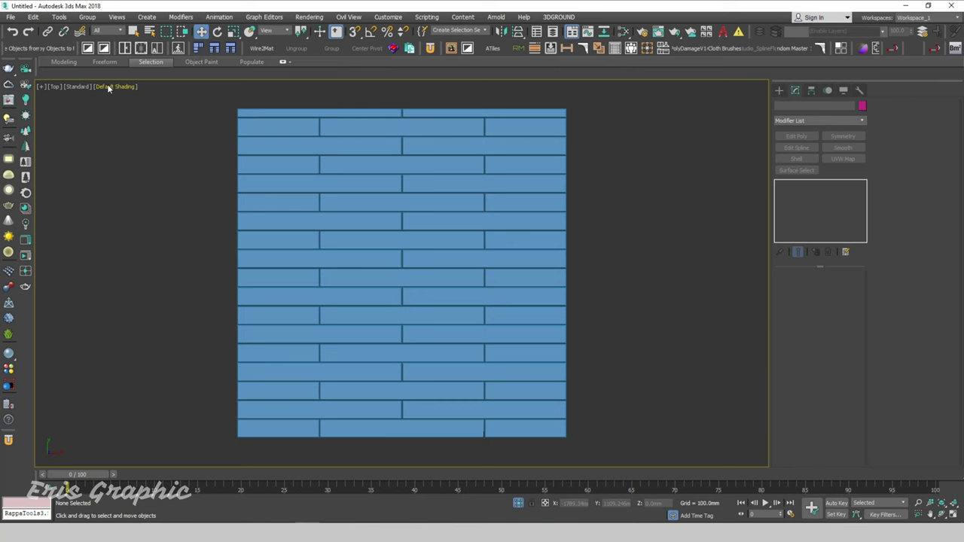
# - Switch the viewport to Clay shading and select Plane001 to show its FloorGenerator parameters
pyautogui.click(108, 88)
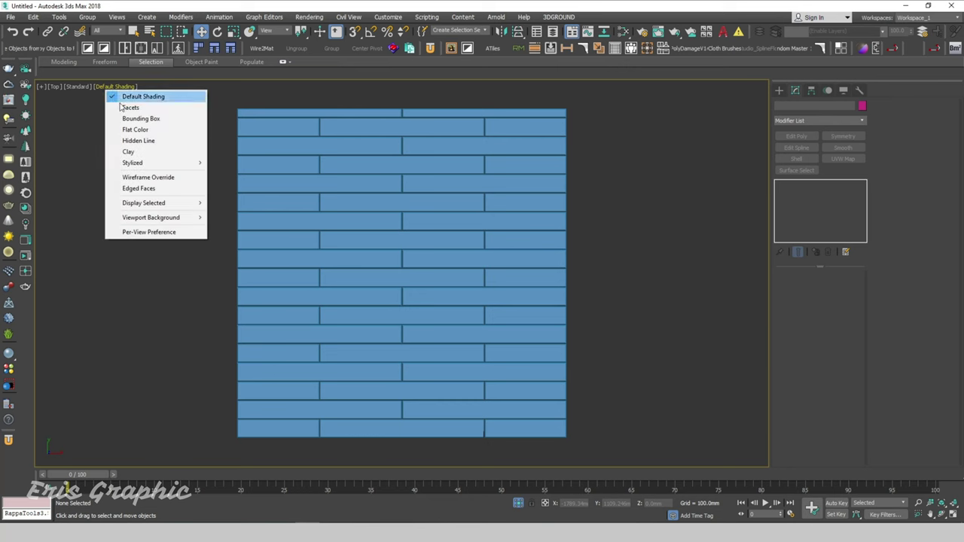
pyautogui.click(132, 154)
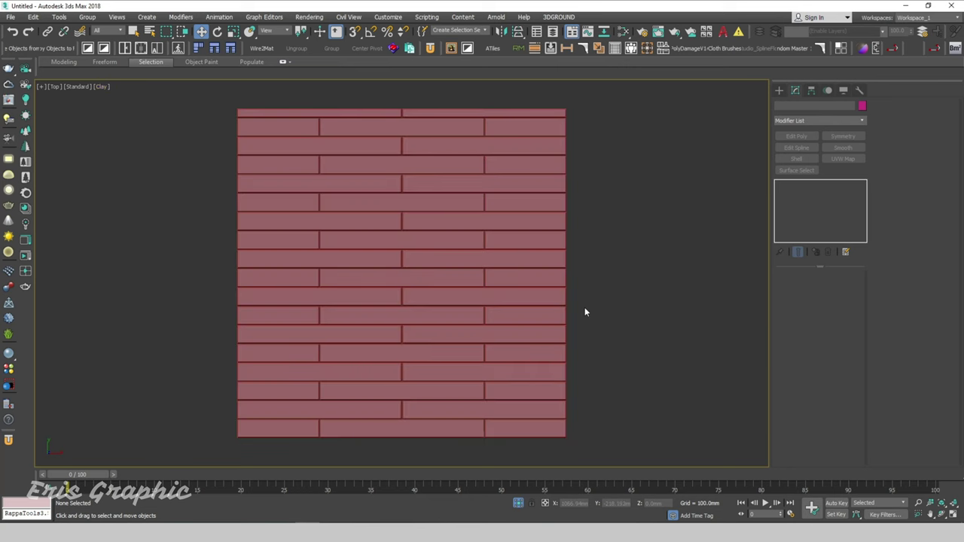
pyautogui.moveTo(628, 338); pyautogui.dragTo(477, 279)
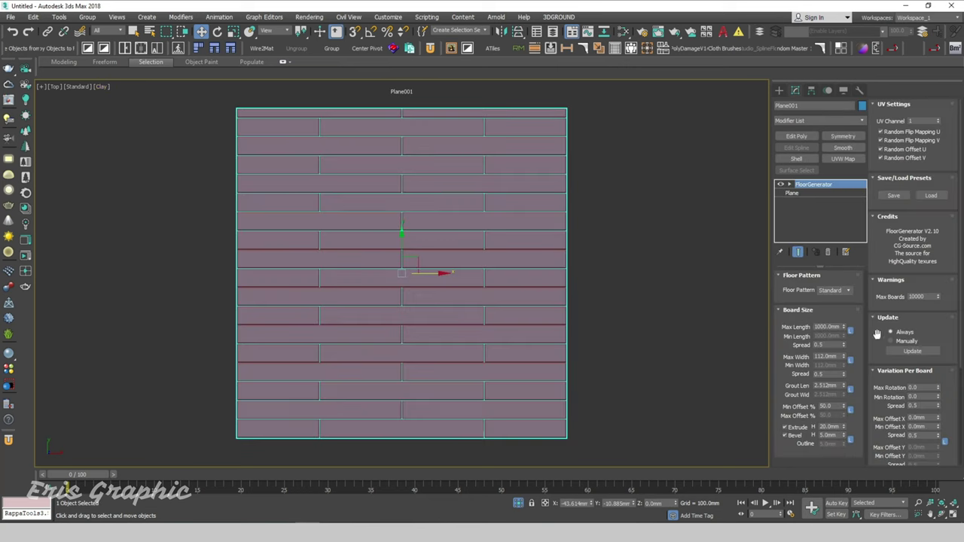
pyautogui.moveTo(879, 336); pyautogui.dragTo(878, 298)
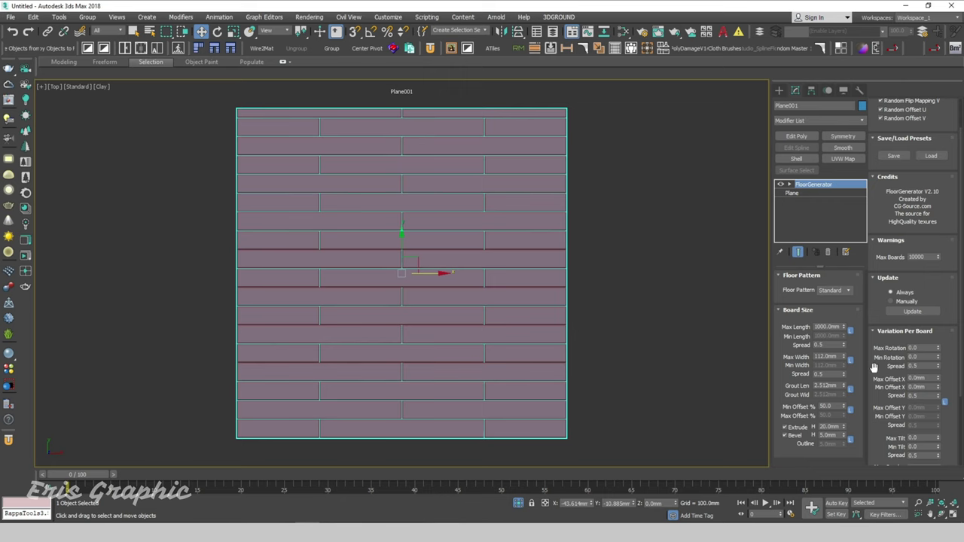
pyautogui.scroll(2, 593, 419)
pyautogui.scroll(4, 609, 338)
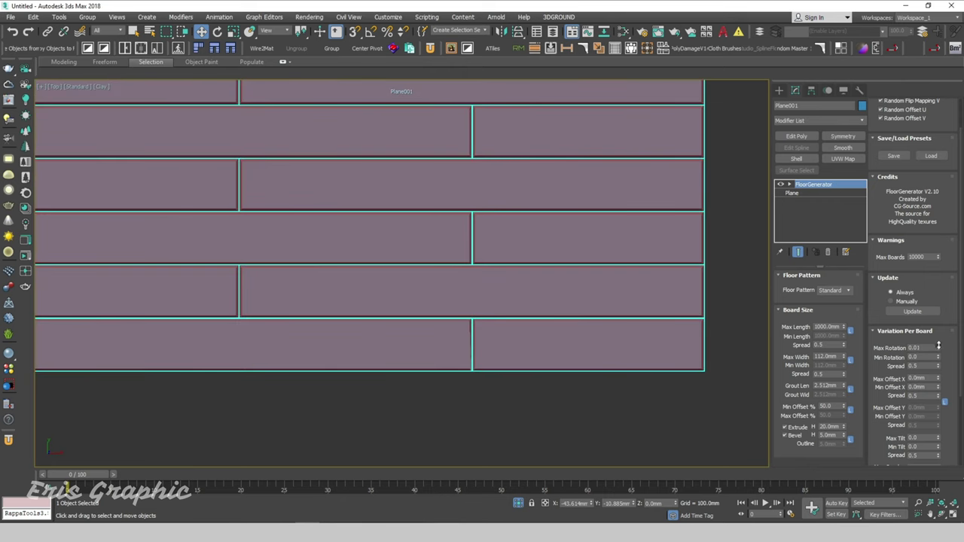
# - Raise the Max Rotation per board to 100
pyautogui.moveTo(938, 345); pyautogui.dragTo(915, 124)
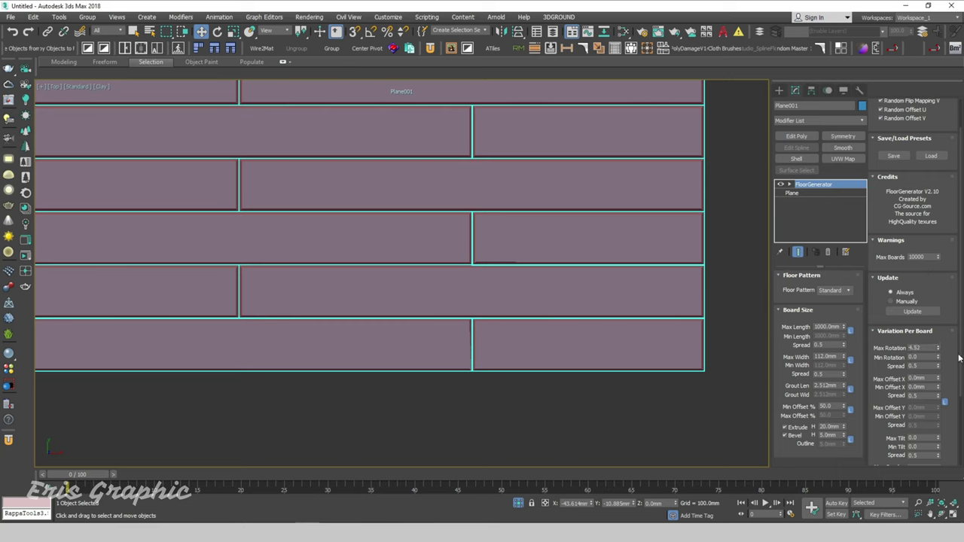
pyautogui.moveTo(938, 349); pyautogui.dragTo(962, 364)
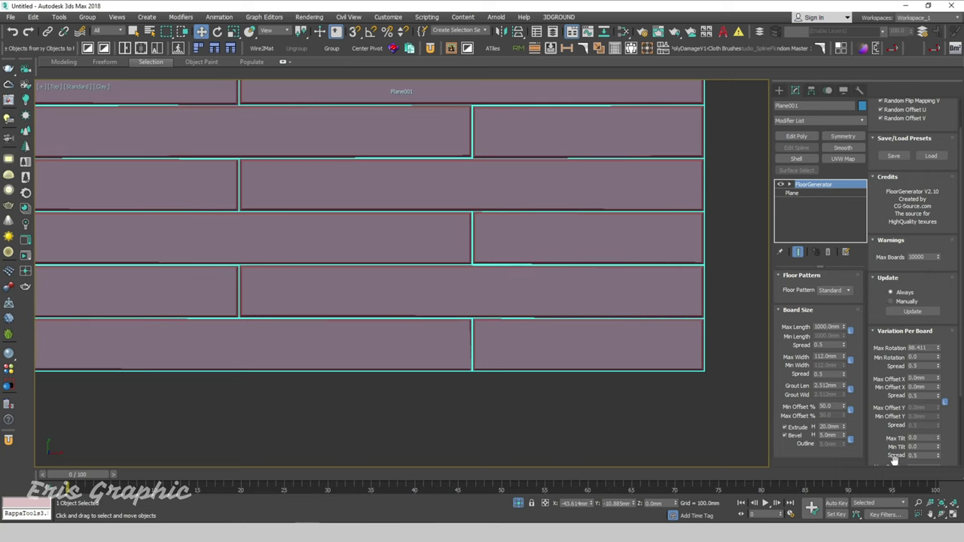
pyautogui.moveTo(939, 349); pyautogui.dragTo(914, 134)
pyautogui.scroll(2, 510, 346)
pyautogui.scroll(3, 469, 344)
pyautogui.scroll(3, 361, 272)
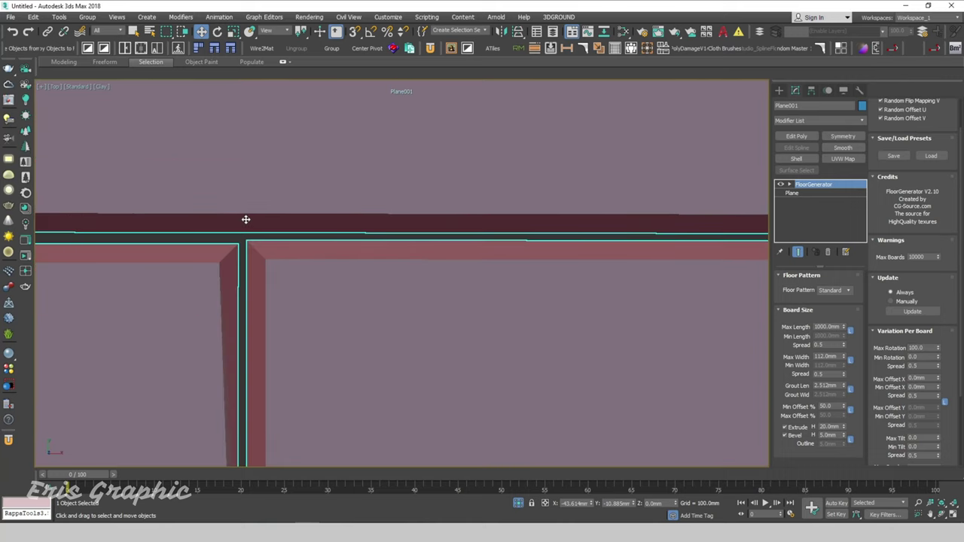
pyautogui.scroll(-2, 242, 221)
pyautogui.scroll(-2, 209, 266)
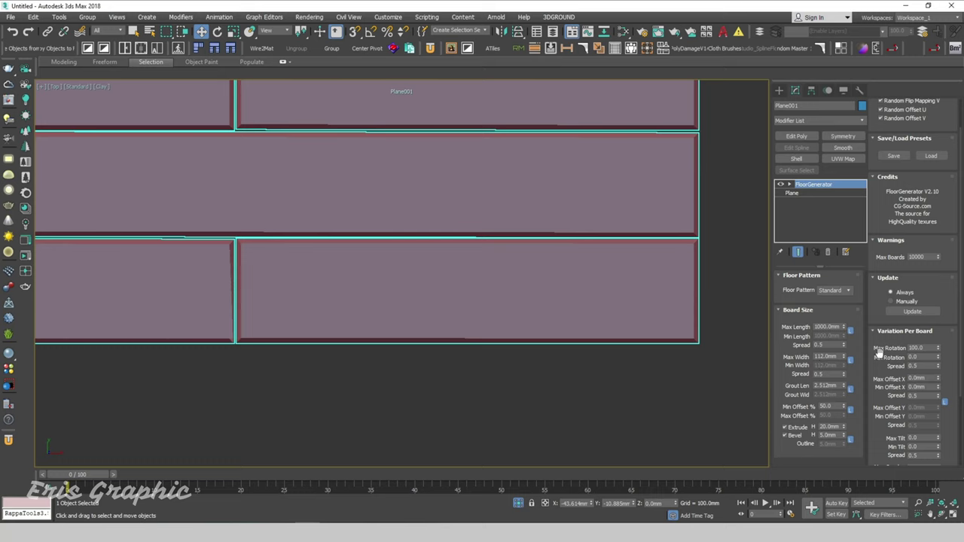
pyautogui.scroll(2, 461, 293)
pyautogui.scroll(1, 381, 324)
pyautogui.scroll(2, 381, 323)
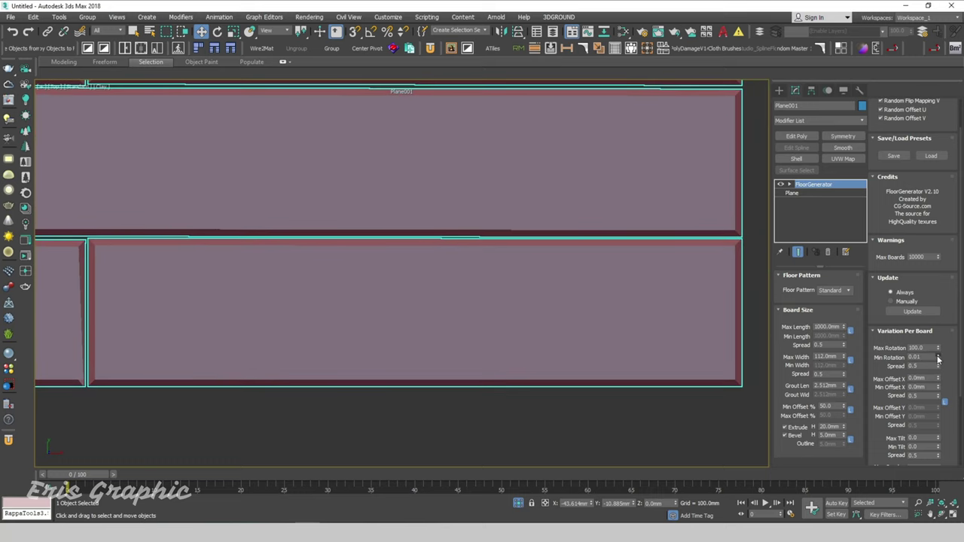
# - Set the Min Rotation per board to 100
pyautogui.moveTo(925, 277); pyautogui.dragTo(911, 135)
pyautogui.doubleClick(932, 356)
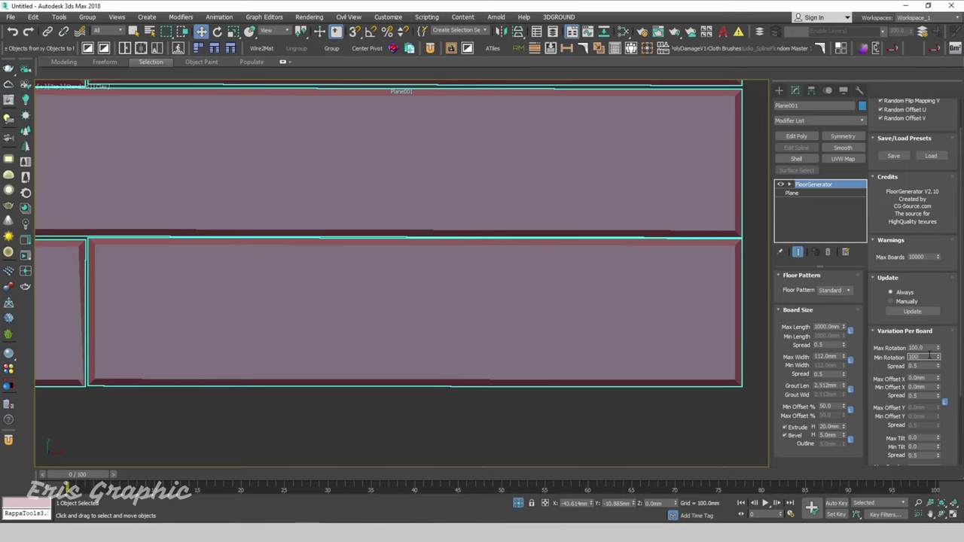
pyautogui.press('Return')
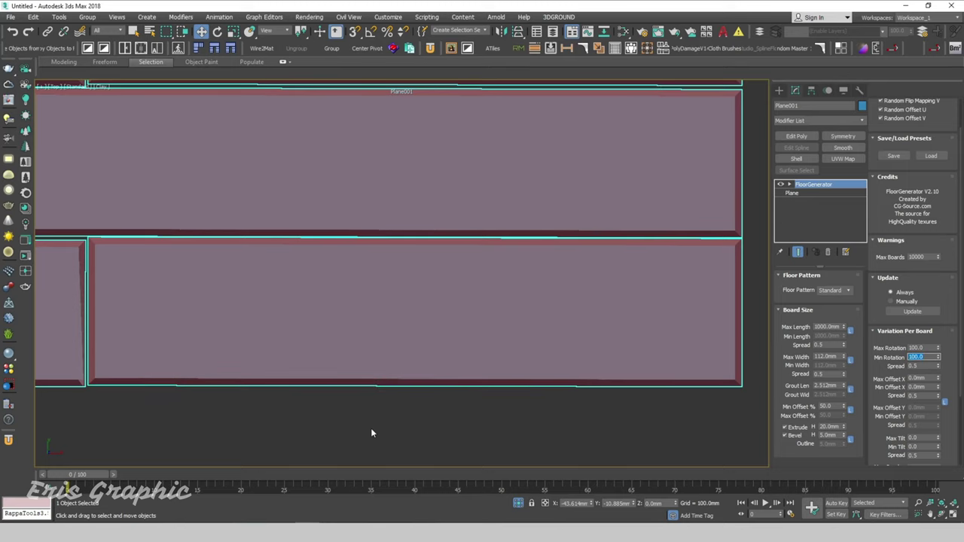
pyautogui.scroll(2, 370, 433)
pyautogui.scroll(2, 394, 437)
pyautogui.scroll(1, 264, 370)
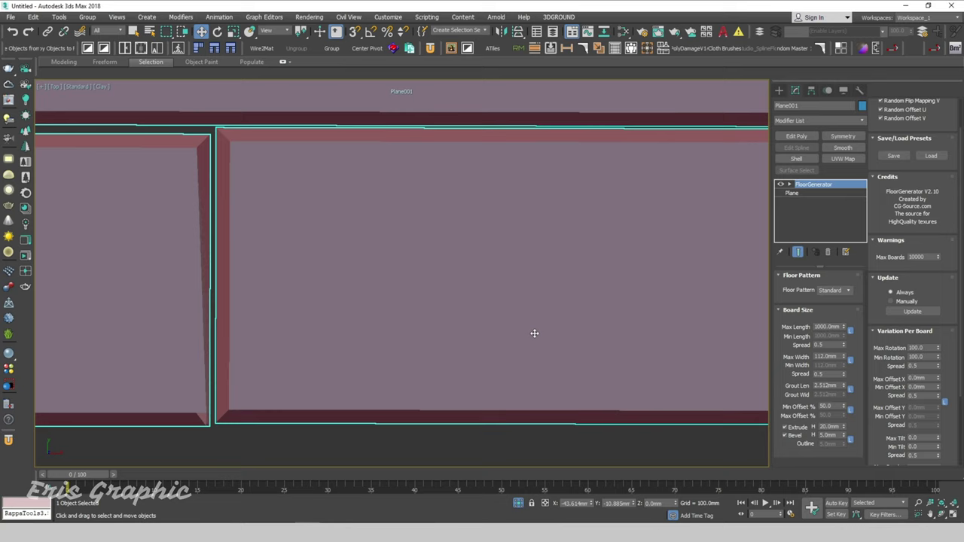
# - Reset both Min Rotation and Max Rotation to 0 so planks lie straight
pyautogui.doubleClick(916, 347)
pyautogui.scroll(-3, 355, 258)
pyautogui.scroll(-3, 512, 291)
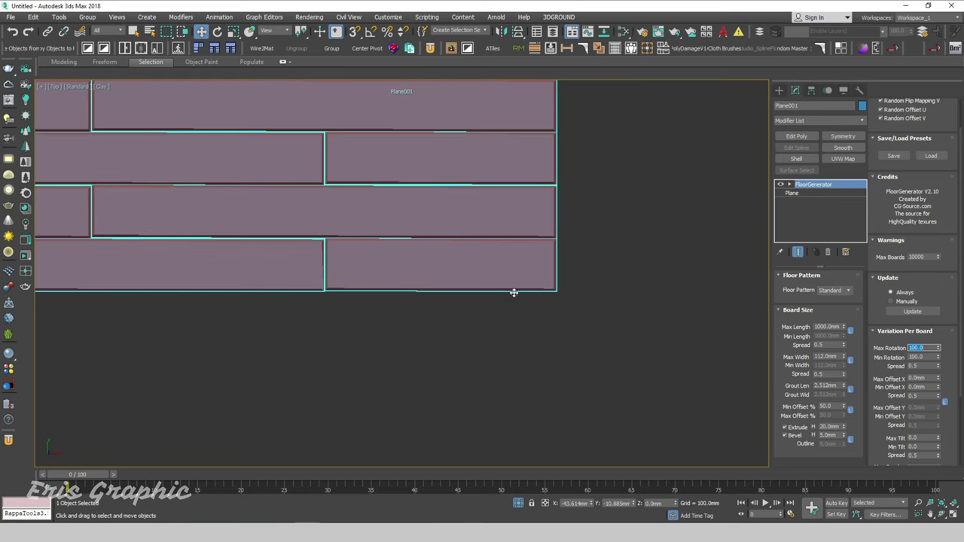
pyautogui.scroll(3, 580, 264)
pyautogui.moveTo(609, 296); pyautogui.dragTo(418, 246)
pyautogui.moveTo(387, 261); pyautogui.dragTo(542, 271, button='middle')
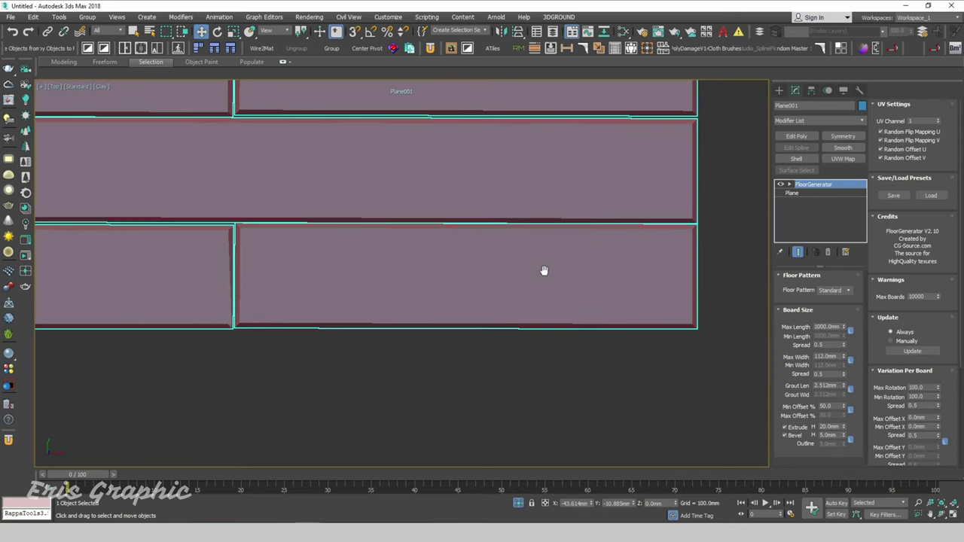
pyautogui.scroll(3, 256, 327)
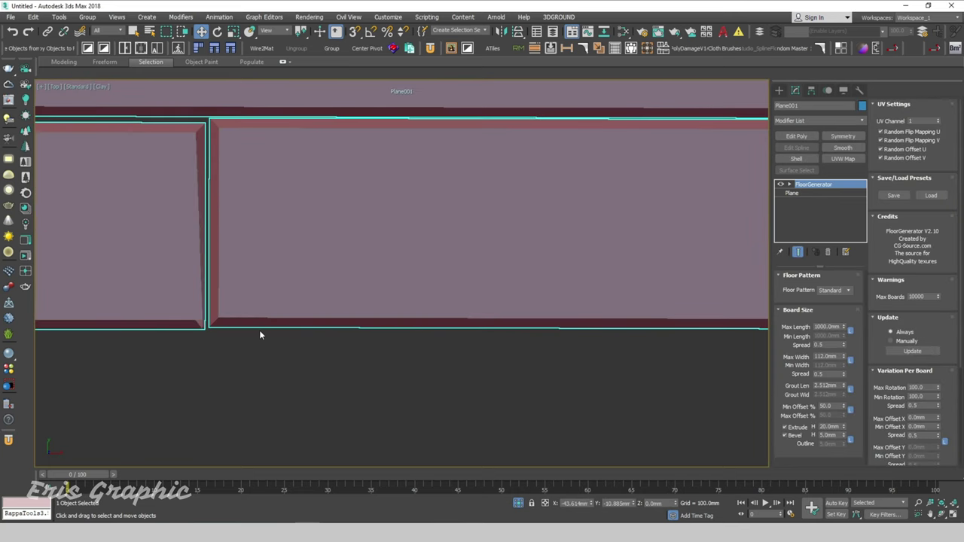
pyautogui.doubleClick(915, 397)
pyautogui.write('0')
pyautogui.press('Return')
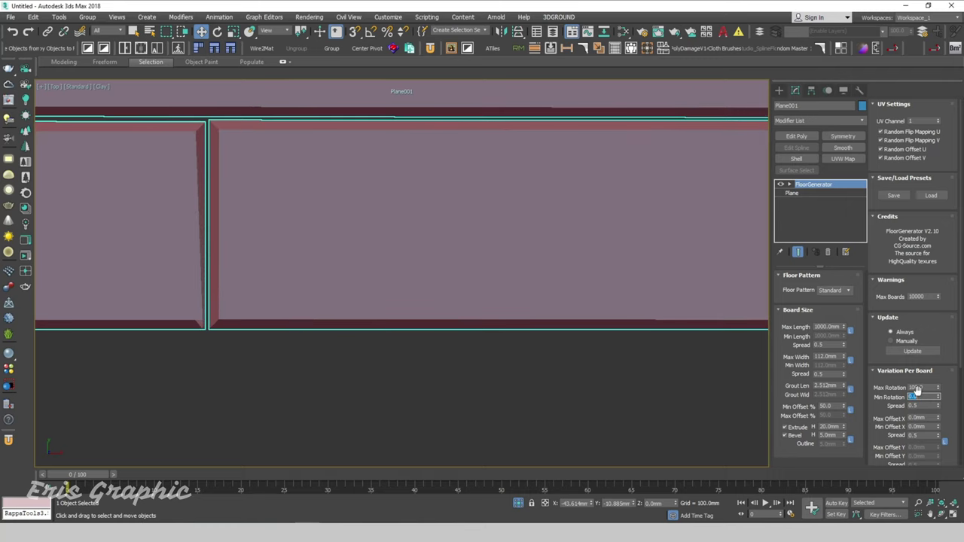
pyautogui.doubleClick(921, 386)
pyautogui.scroll(-3, 482, 332)
pyautogui.scroll(-3, 482, 332)
pyautogui.moveTo(509, 403); pyautogui.dragTo(412, 264)
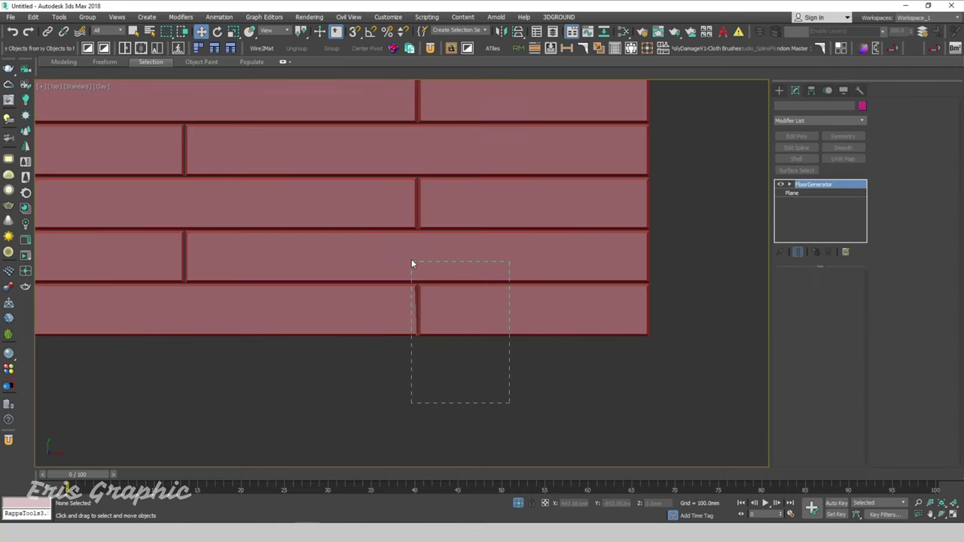
# - Try a 17.15mm Max Offset X per board, then undo it
pyautogui.scroll(-3, 882, 327)
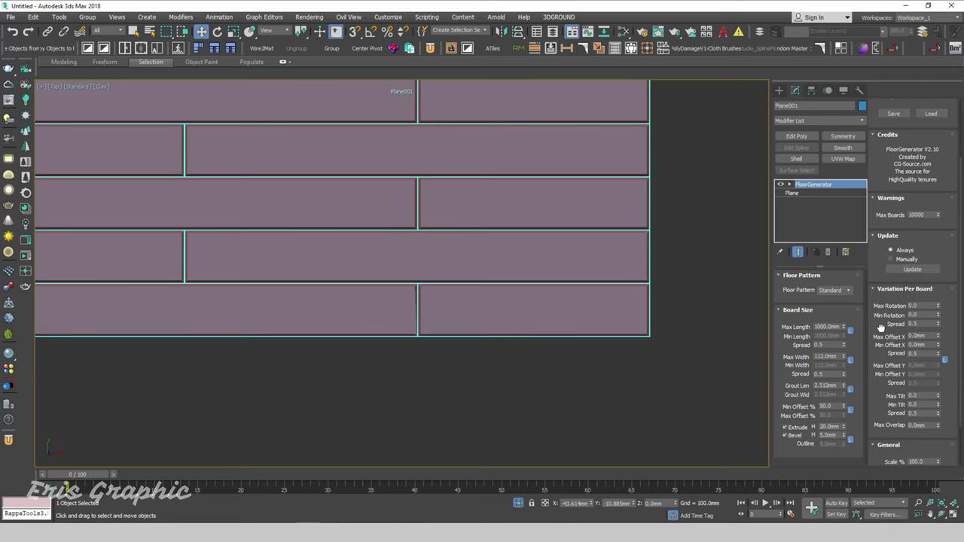
pyautogui.moveTo(876, 395); pyautogui.dragTo(870, 364)
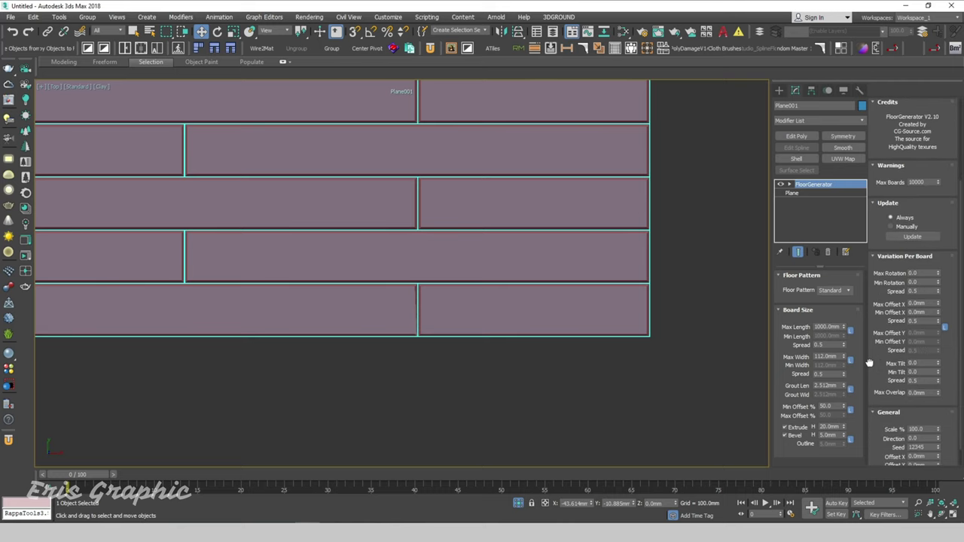
pyautogui.scroll(-2, 610, 352)
pyautogui.scroll(-2, 610, 354)
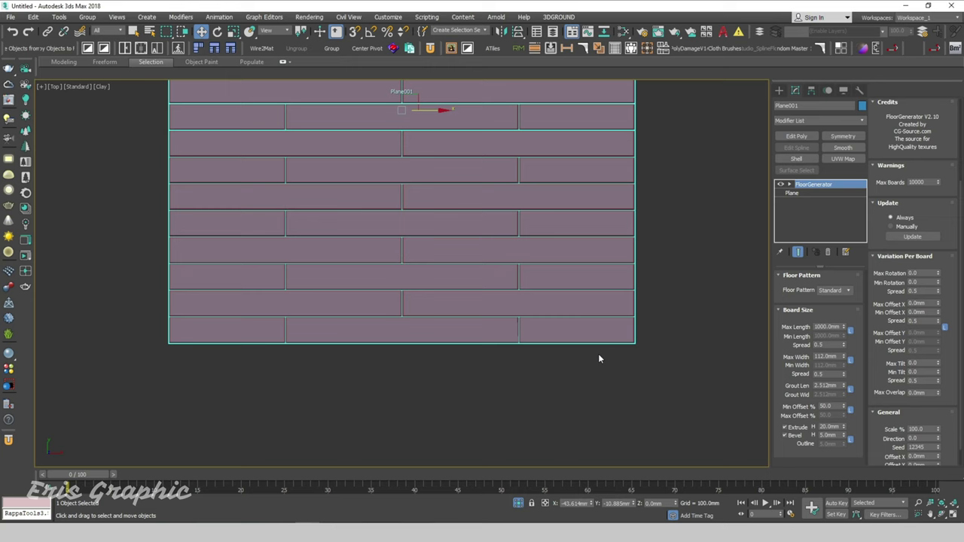
pyautogui.moveTo(677, 317); pyautogui.dragTo(682, 359, button='middle')
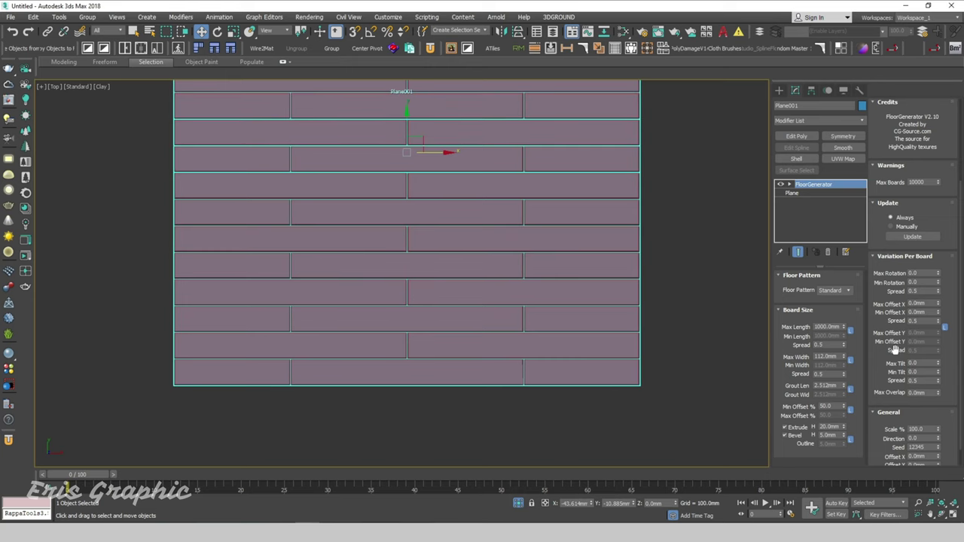
pyautogui.click(938, 302)
pyautogui.click(937, 305)
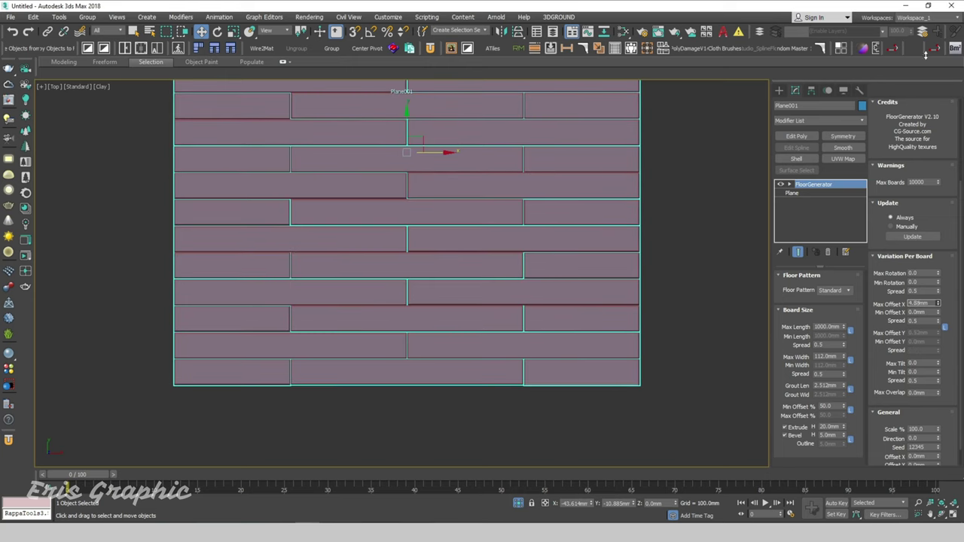
pyautogui.hotkey('ctrl', 'z')
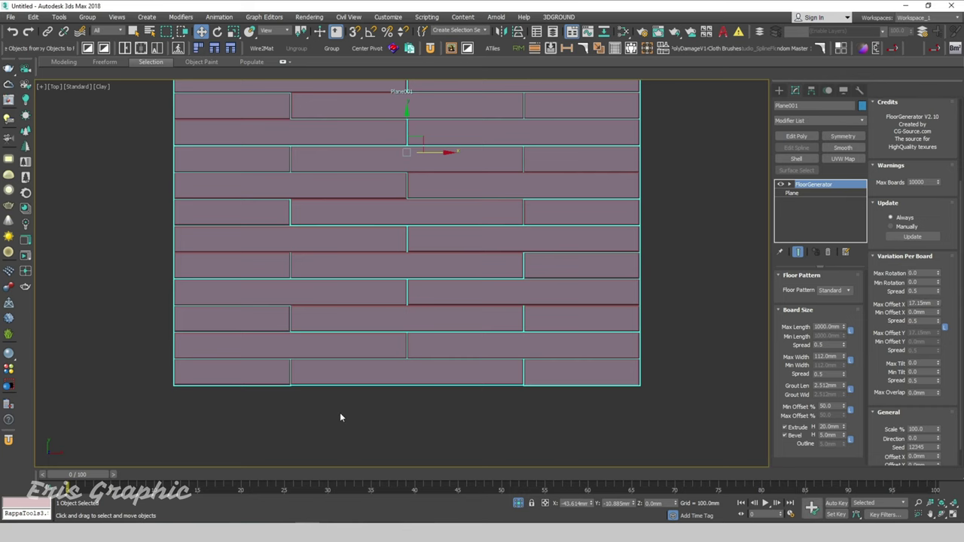
pyautogui.scroll(5, 527, 316)
pyautogui.scroll(2, 503, 307)
pyautogui.scroll(-5, 280, 316)
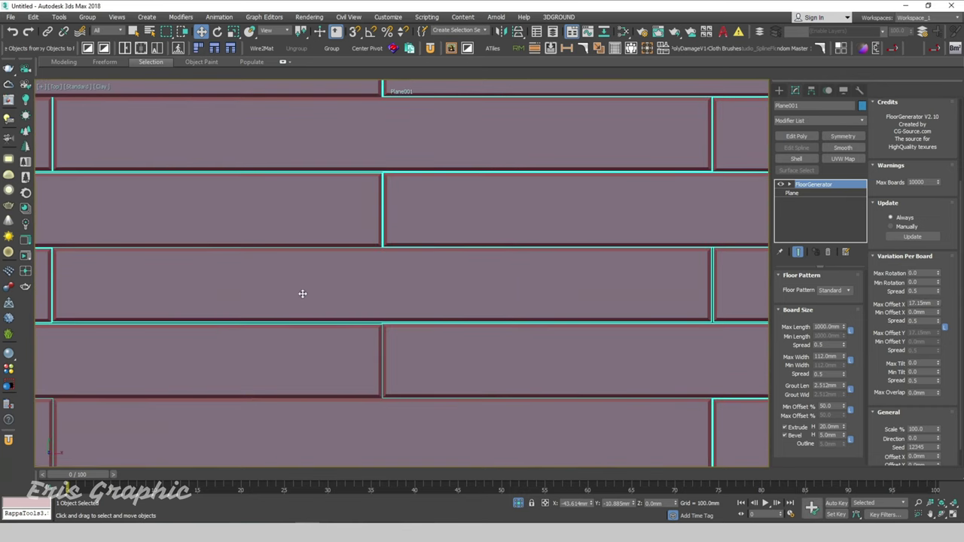
pyautogui.scroll(5, 114, 266)
pyautogui.scroll(2, 181, 148)
pyautogui.scroll(-1, 226, 394)
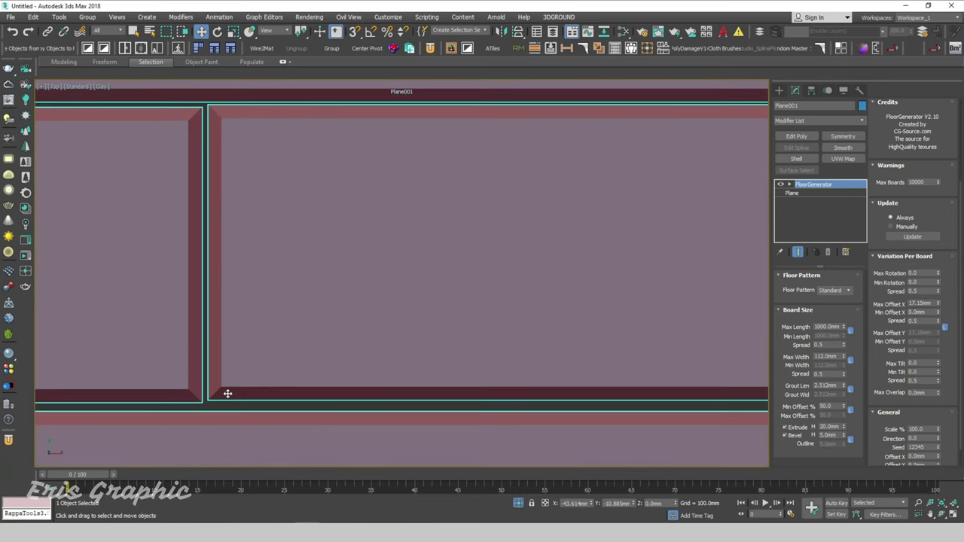
pyautogui.scroll(1, 211, 413)
pyautogui.scroll(-3, 211, 414)
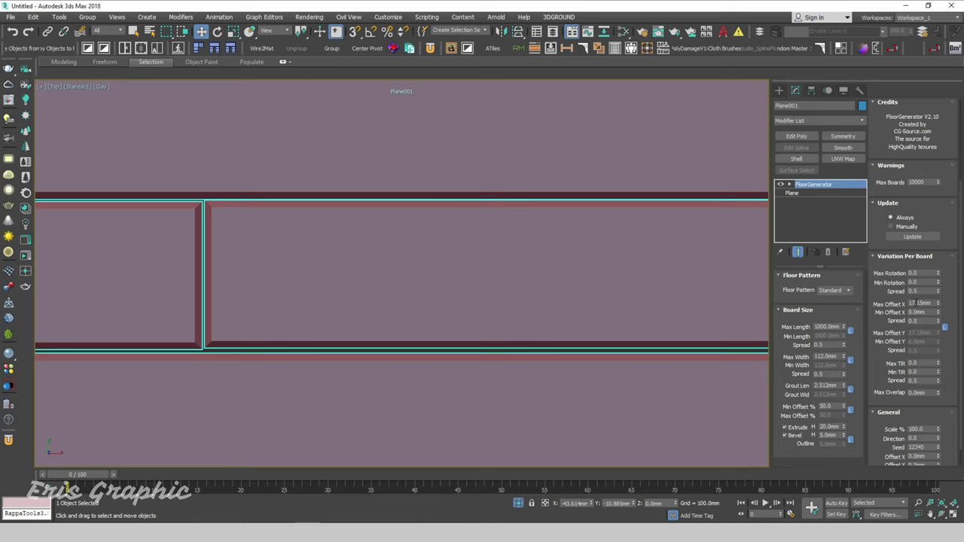
# - Set Max Offset X to 0.0mm so planks stay in straight rows
pyautogui.doubleClick(920, 303)
pyautogui.write('0')
pyautogui.press('Return')
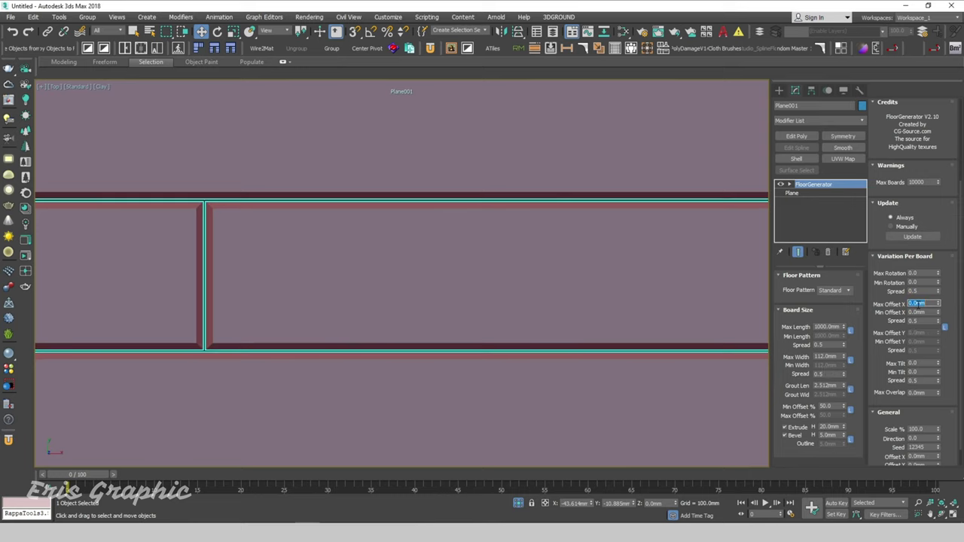
pyautogui.moveTo(879, 363); pyautogui.dragTo(879, 345)
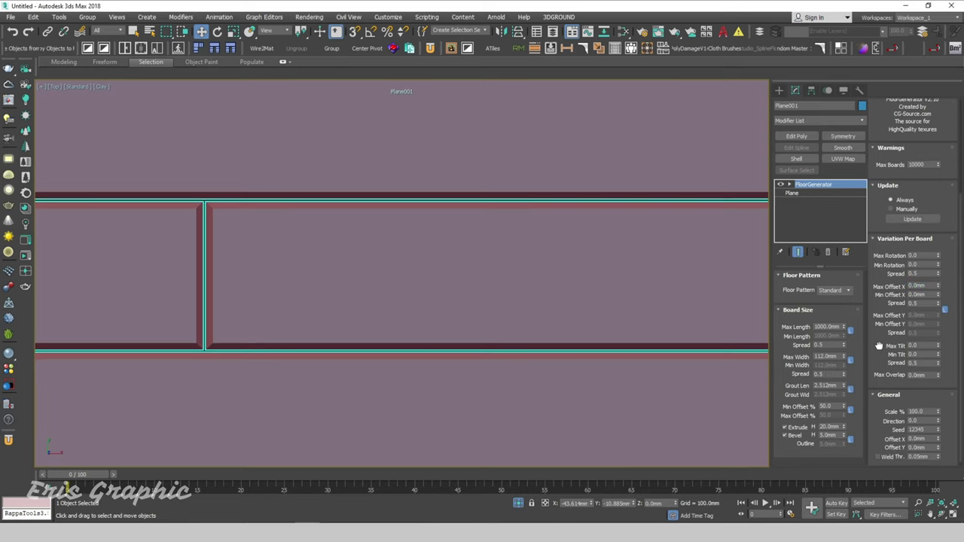
pyautogui.scroll(-3, 603, 351)
pyautogui.scroll(-2, 564, 394)
# - Orbit to an angled view and set Max Tilt to 20.0 with Min Tilt at 0.0
pyautogui.moveTo(564, 394)
pyautogui.keyDown('alt'); pyautogui.mouseDown(button='middle')
pyautogui.moveTo(622, 319)
pyautogui.moveTo(607, 368)
pyautogui.moveTo(522, 345)
pyautogui.moveTo(376, 370)
pyautogui.mouseUp(button='middle'); pyautogui.keyUp('alt')
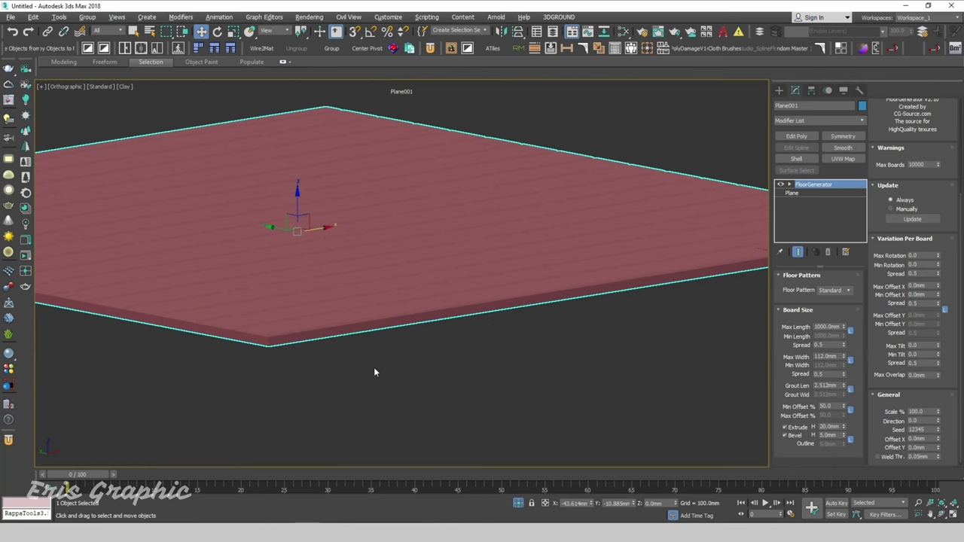
pyautogui.moveTo(419, 402)
pyautogui.mouseDown()
pyautogui.moveTo(313, 289)
pyautogui.moveTo(326, 265)
pyautogui.mouseUp()
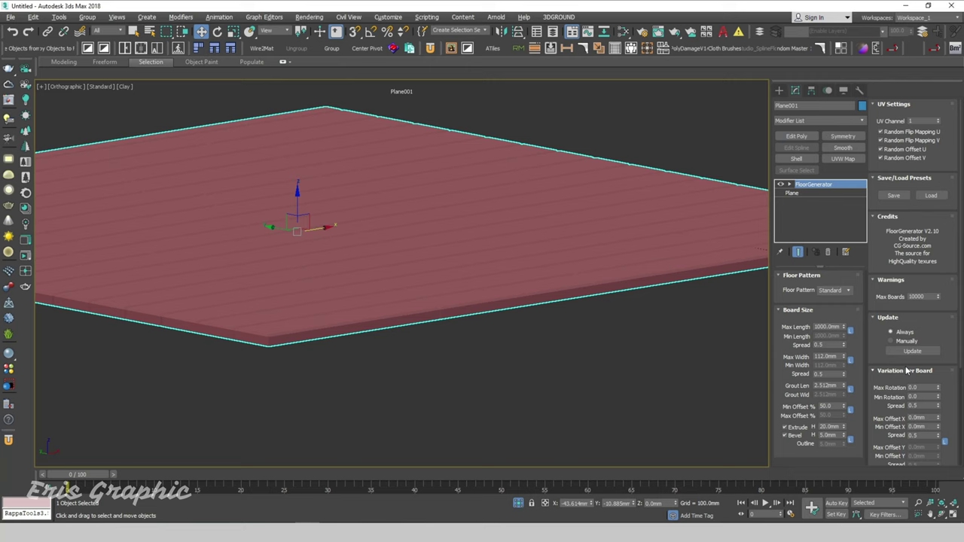
pyautogui.moveTo(879, 338); pyautogui.dragTo(879, 251)
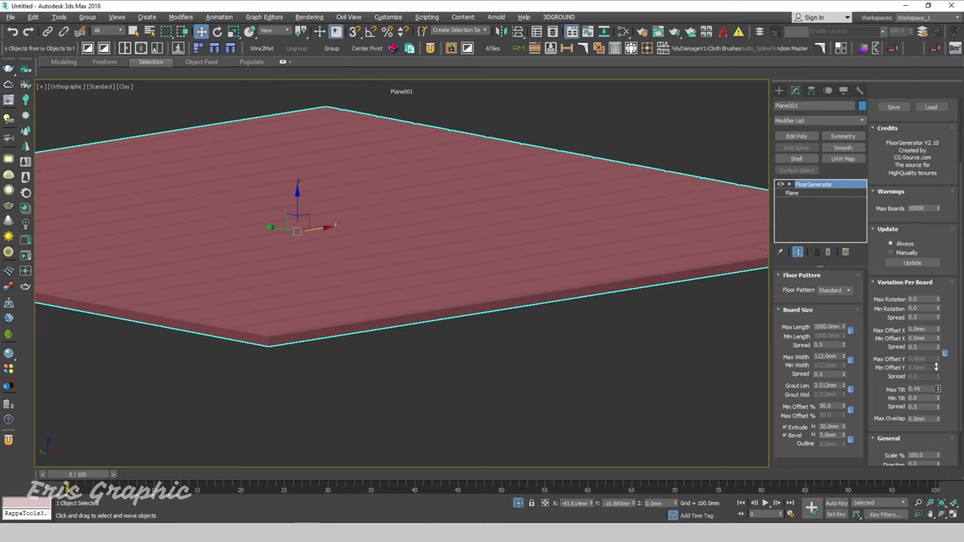
pyautogui.moveTo(938, 390); pyautogui.dragTo(939, 377)
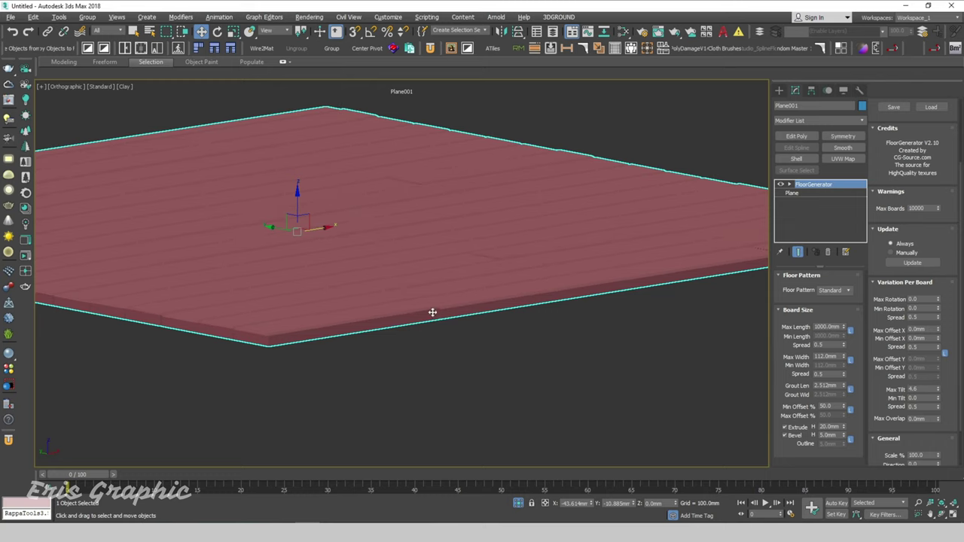
pyautogui.scroll(3, 327, 273)
pyautogui.scroll(-2, 326, 273)
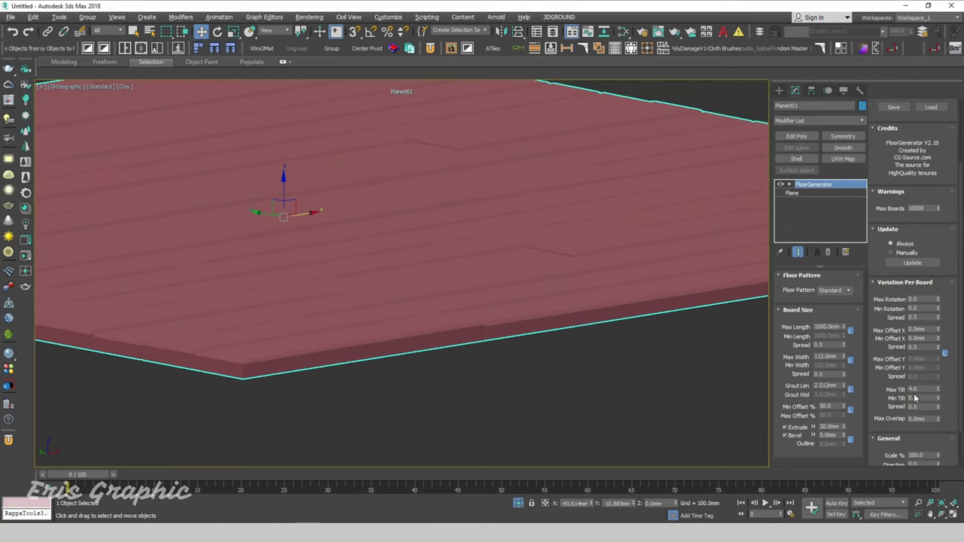
pyautogui.moveTo(938, 400); pyautogui.dragTo(930, 116)
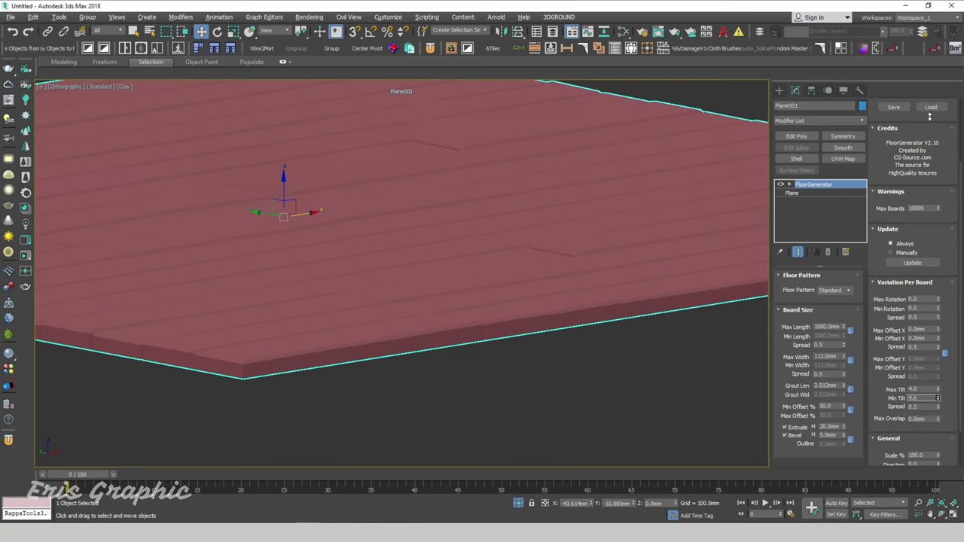
pyautogui.moveTo(824, 338); pyautogui.dragTo(893, 223)
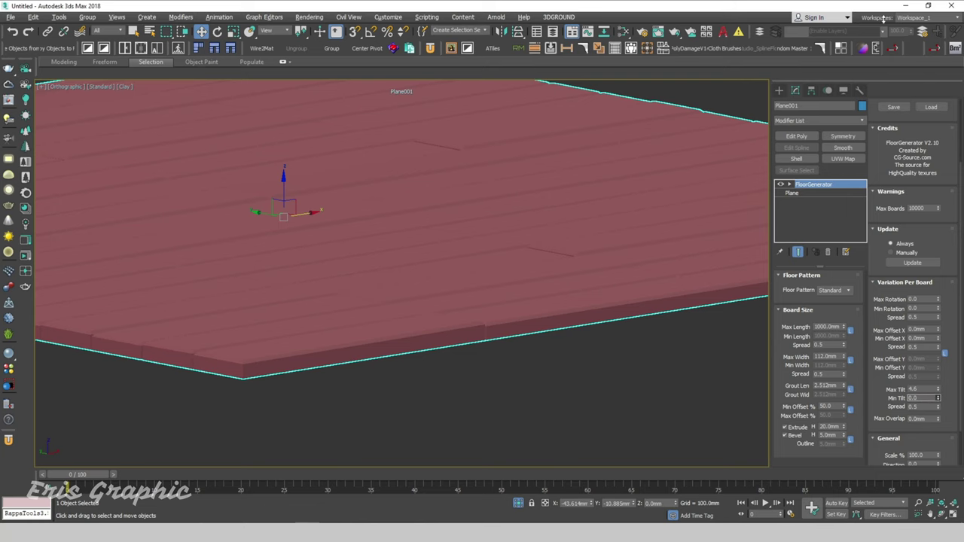
pyautogui.click(925, 390)
pyautogui.write('0')
pyautogui.press('Return')
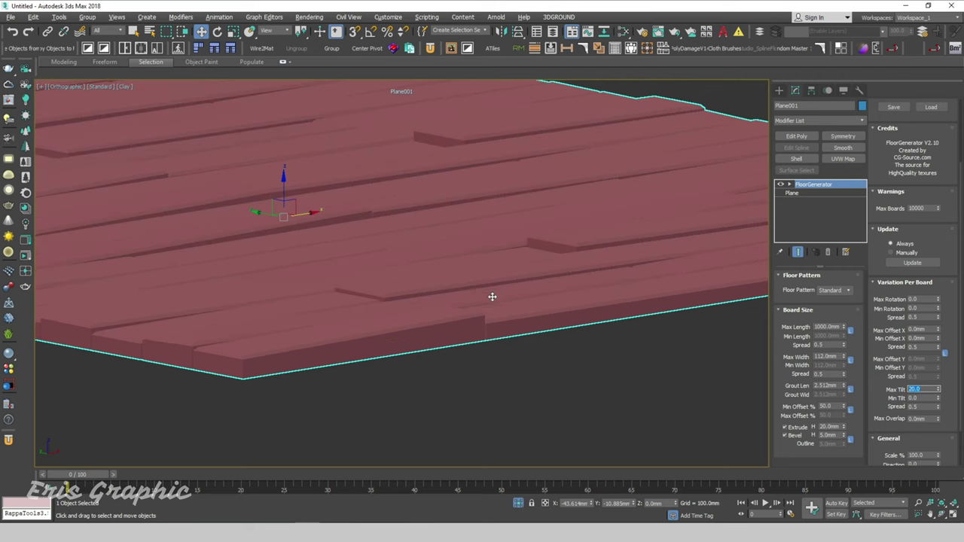
# - Try board tilt spread values of 1.0, 0 and back to 1.0 on the floor
pyautogui.moveTo(491, 297)
pyautogui.keyDown('alt'); pyautogui.mouseDown(button='middle')
pyautogui.moveTo(537, 362)
pyautogui.moveTo(584, 365)
pyautogui.mouseUp(button='middle'); pyautogui.keyUp('alt')
pyautogui.scroll(-3, 470, 282)
pyautogui.scroll(-3, 534, 318)
pyautogui.scroll(3, 592, 390)
pyautogui.scroll(1, 597, 390)
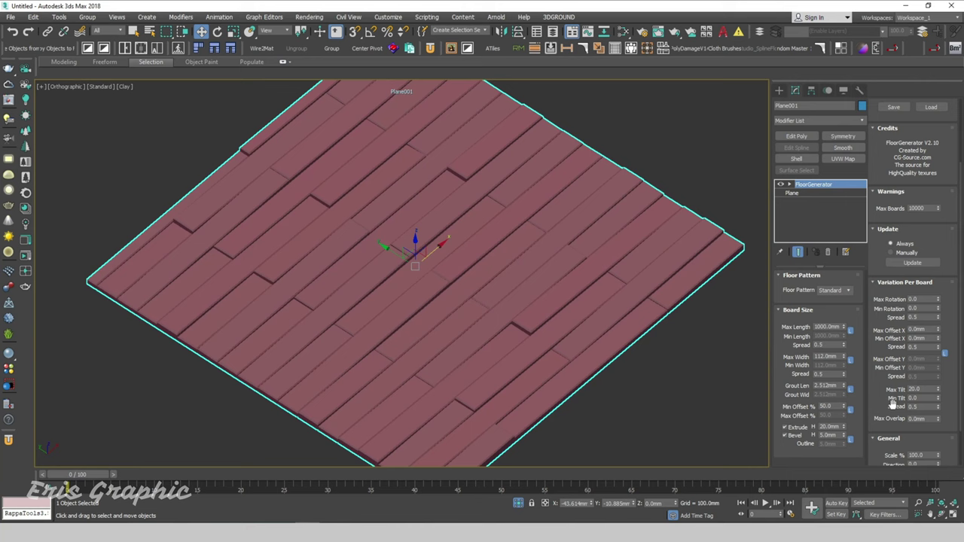
pyautogui.moveTo(893, 405); pyautogui.dragTo(892, 387)
pyautogui.moveTo(695, 391); pyautogui.dragTo(667, 342, button='middle')
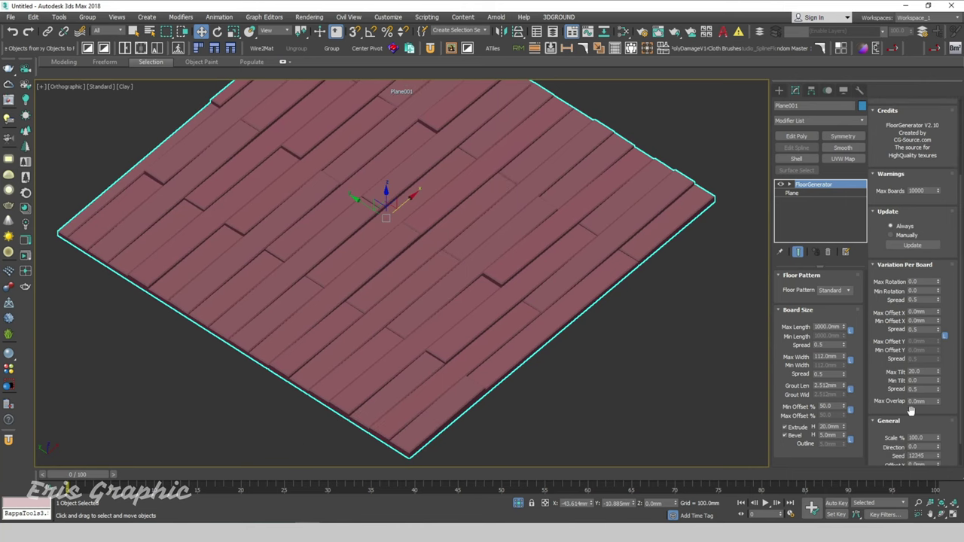
pyautogui.moveTo(938, 391); pyautogui.dragTo(928, 321)
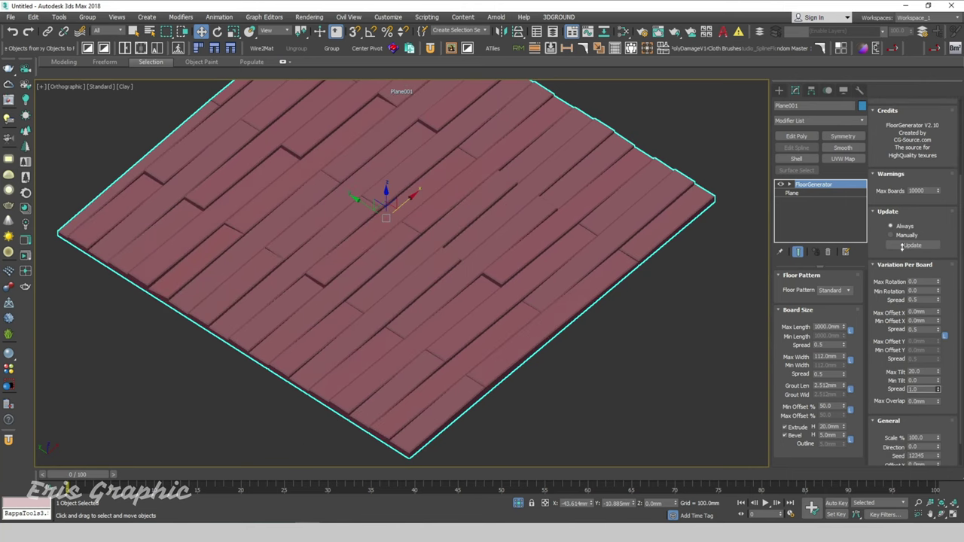
pyautogui.write('0')
pyautogui.press('Return')
pyautogui.moveTo(926, 16); pyautogui.dragTo(910, 164)
pyautogui.moveTo(912, 70); pyautogui.dragTo(922, 92)
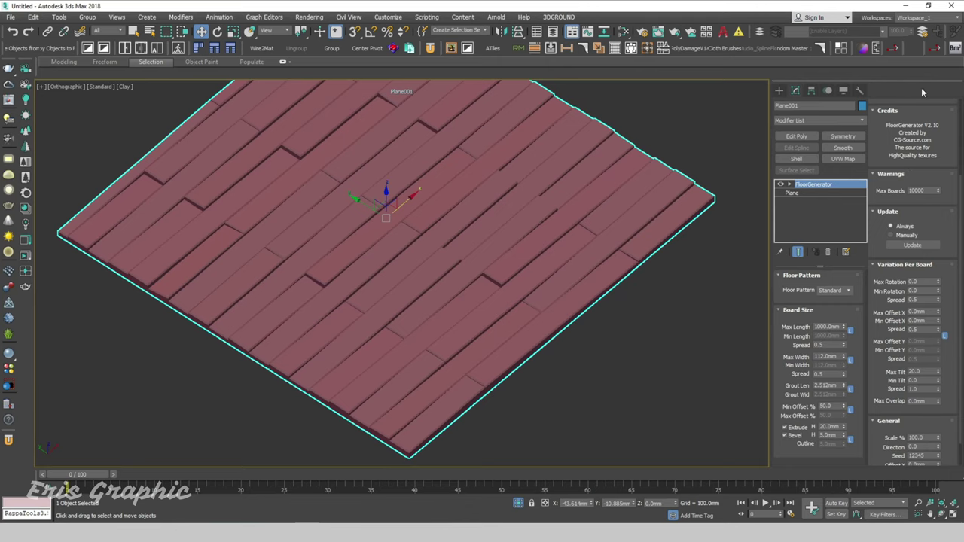
# - Set the maximum board tilt to 60 and lower the tilt spread to about 0.22
pyautogui.click(922, 374)
pyautogui.write('0')
pyautogui.press('Return')
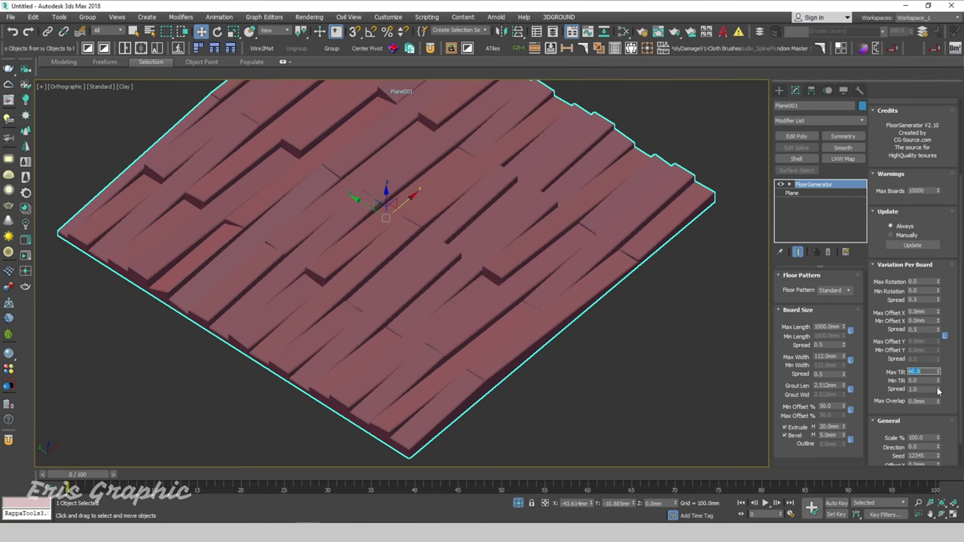
pyautogui.moveTo(938, 389)
pyautogui.mouseDown()
pyautogui.moveTo(939, 420)
pyautogui.moveTo(937, 295)
pyautogui.moveTo(946, 493)
pyautogui.moveTo(942, 460)
pyautogui.mouseUp()
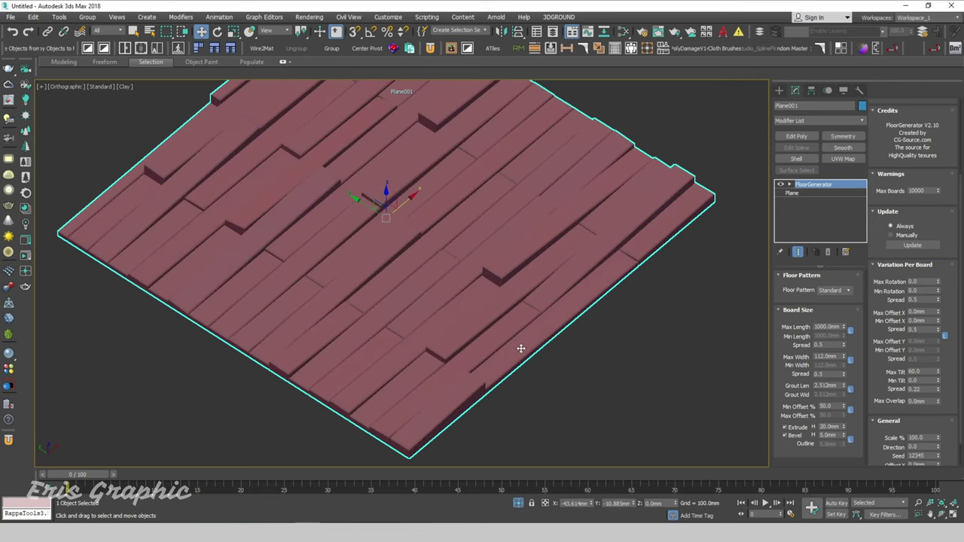
pyautogui.moveTo(519, 346)
pyautogui.keyDown('alt'); pyautogui.mouseDown(button='middle')
pyautogui.moveTo(555, 355)
pyautogui.moveTo(557, 249)
pyautogui.mouseUp(button='middle'); pyautogui.keyUp('alt')
# - Reset Max Tilt and Spread to 0, then reselect Plane001 in a framed Top view
pyautogui.doubleClick(920, 389)
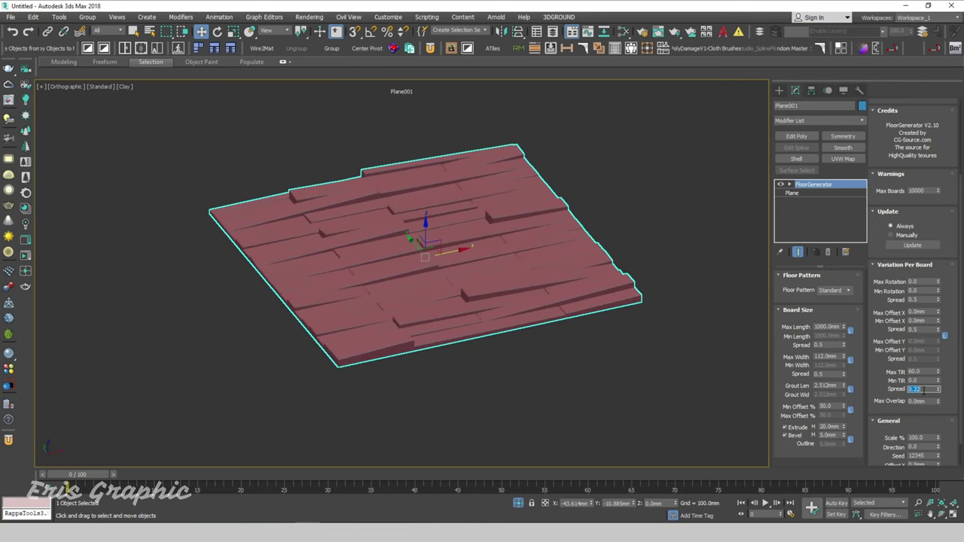
pyautogui.write('0')
pyautogui.doubleClick(914, 371)
pyautogui.write('0')
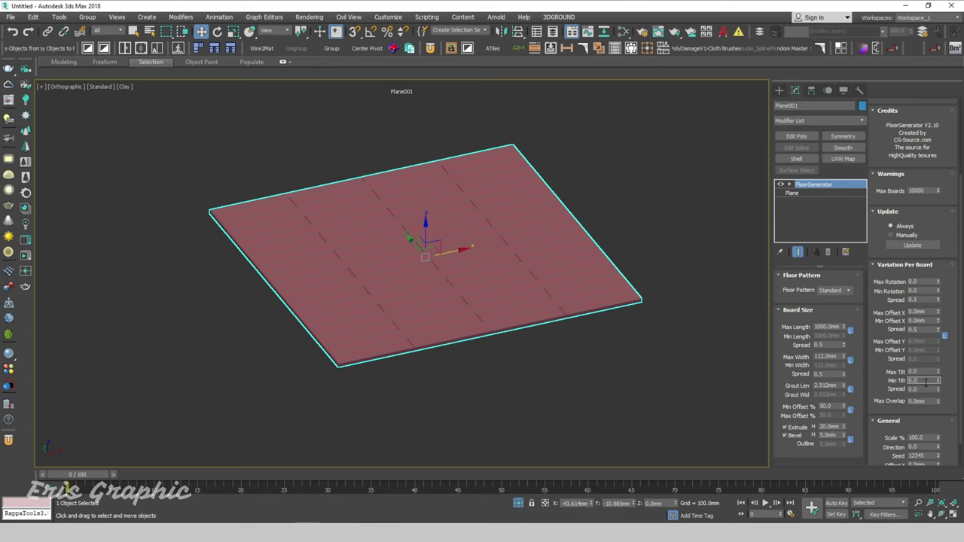
pyautogui.scroll(3, 572, 333)
pyautogui.keyDown('alt'); pyautogui.moveTo(491, 293); pyautogui.dragTo(626, 398, button='middle'); pyautogui.keyUp('alt')
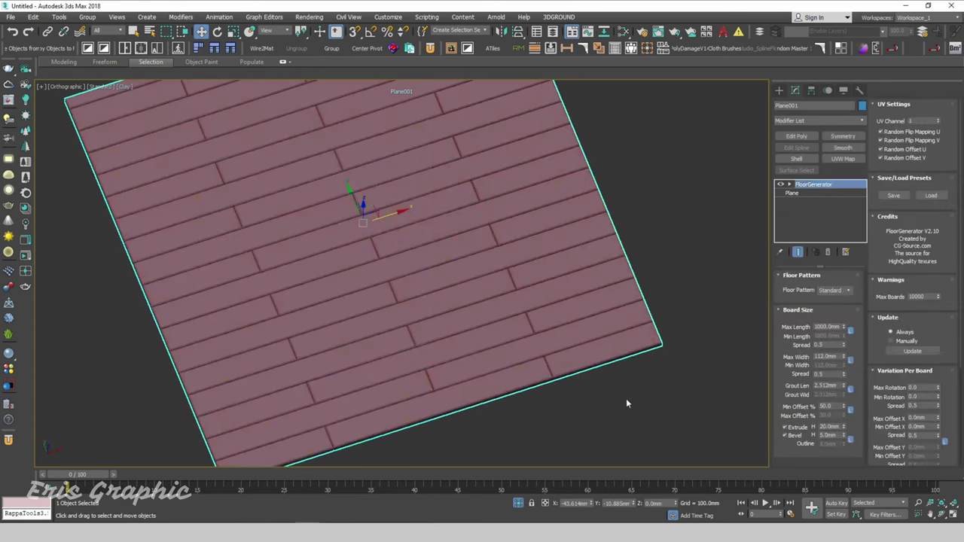
pyautogui.click(617, 390)
pyautogui.press('t')
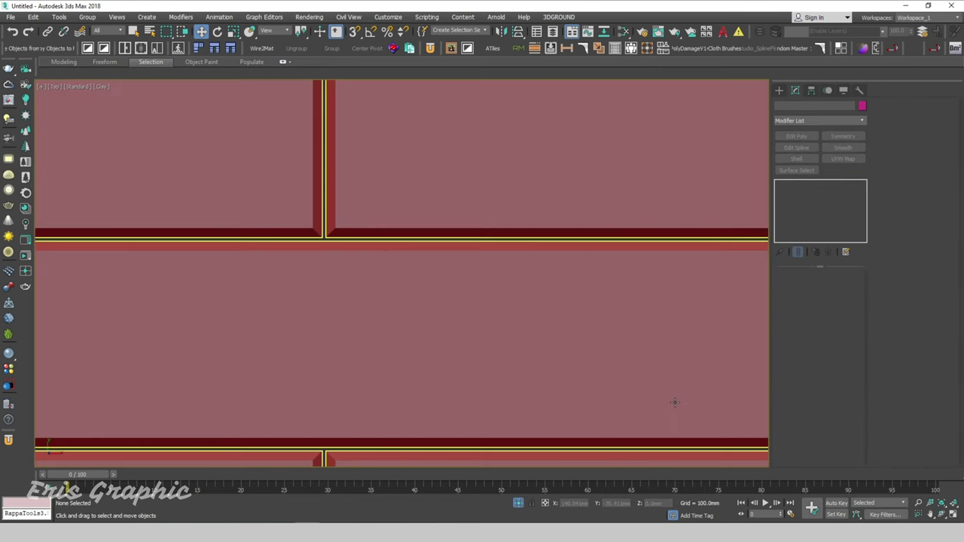
pyautogui.press('z')
pyautogui.click(503, 296)
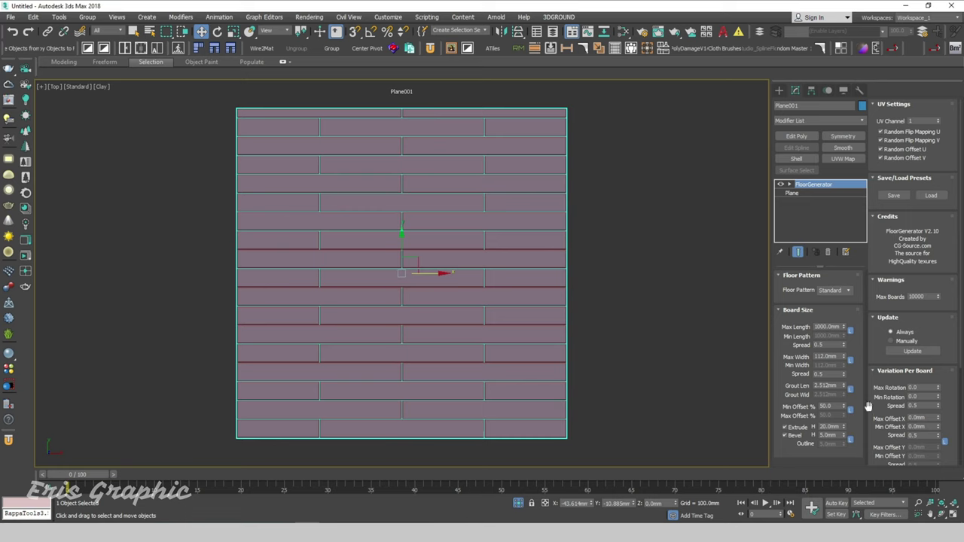
pyautogui.moveTo(875, 397); pyautogui.dragTo(872, 263)
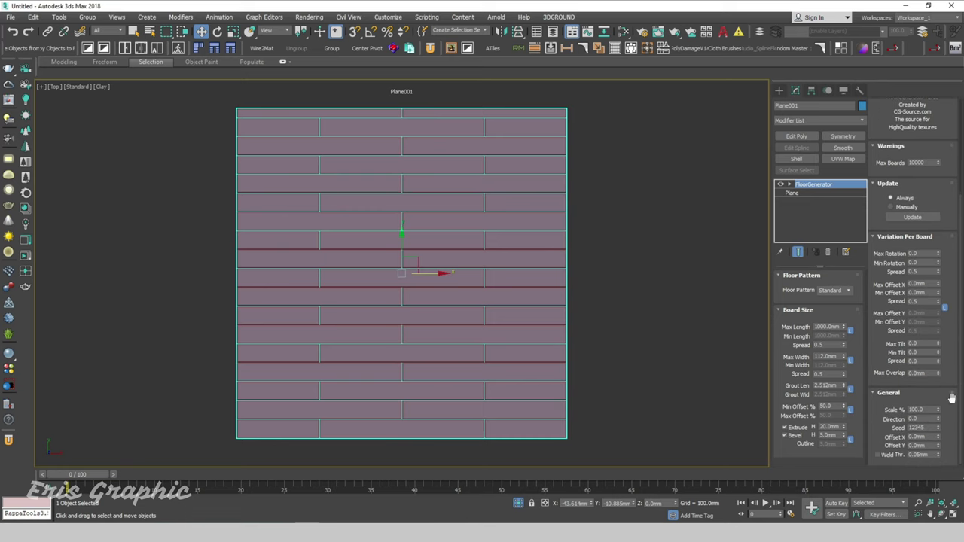
pyautogui.moveTo(877, 373); pyautogui.dragTo(878, 322)
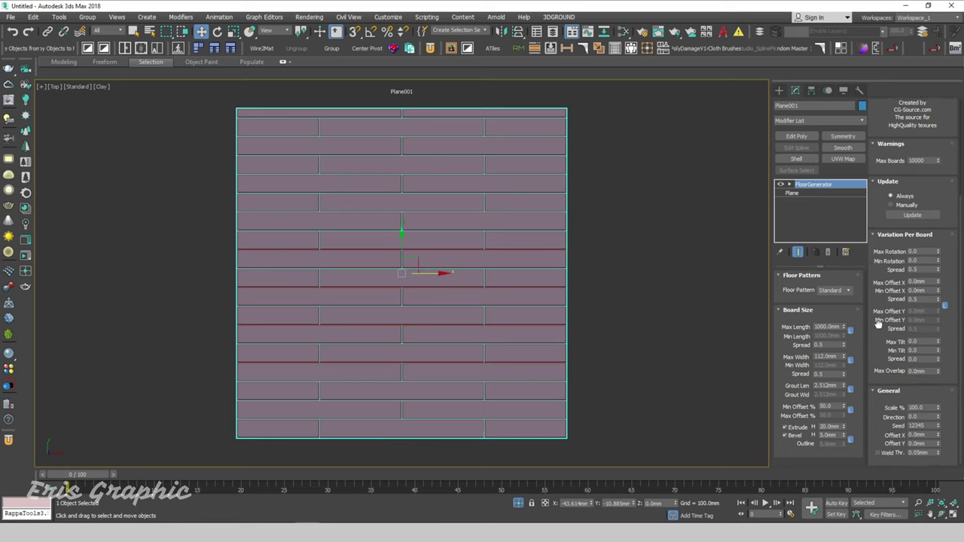
pyautogui.click(921, 408)
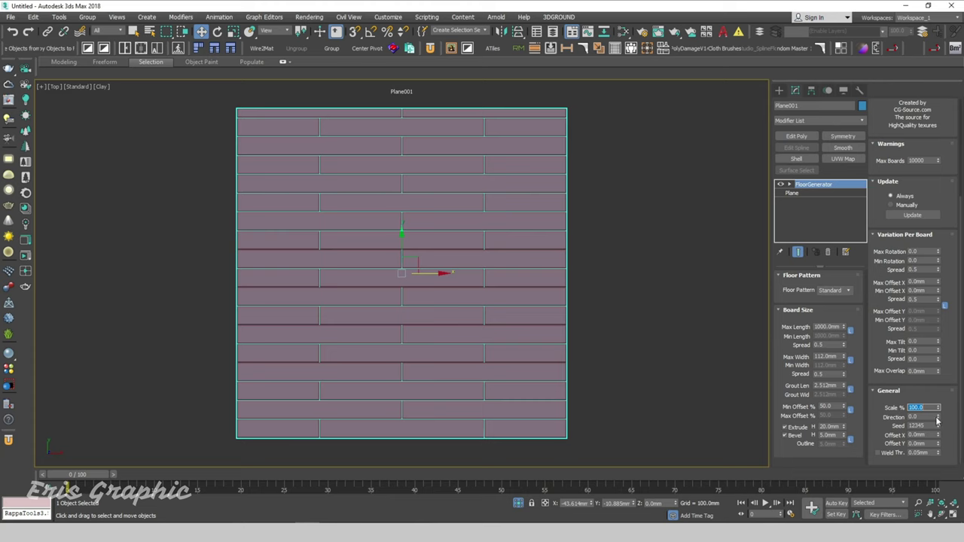
pyautogui.moveTo(940, 413); pyautogui.dragTo(929, 377)
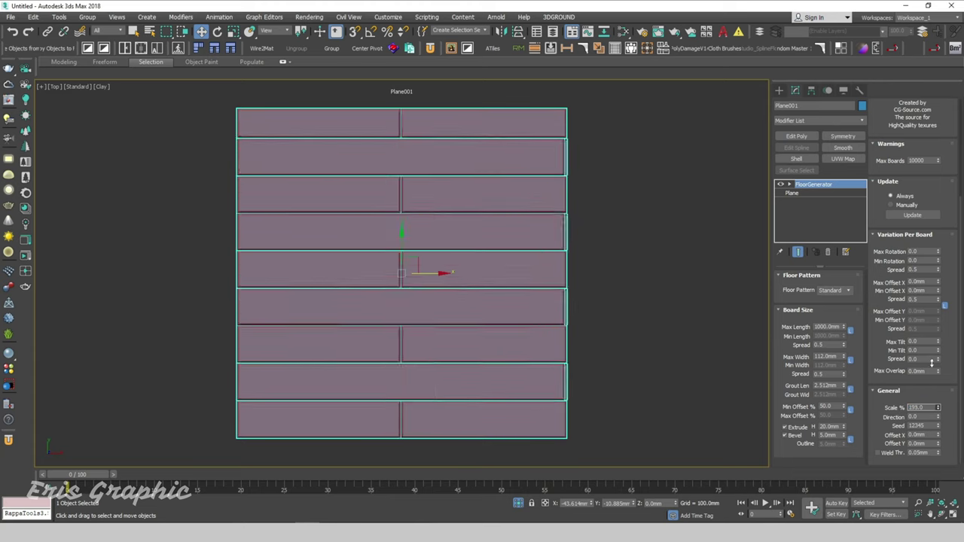
pyautogui.rightClick(928, 376)
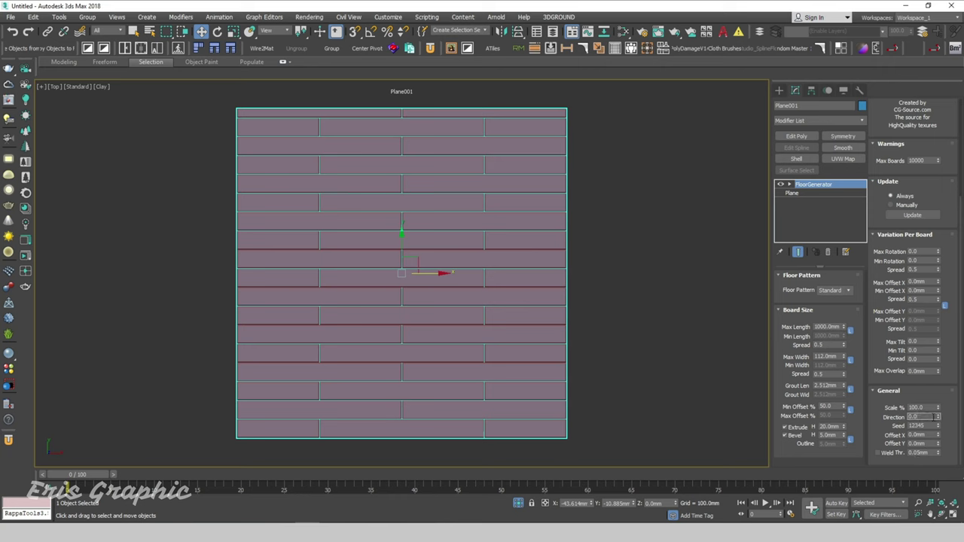
pyautogui.moveTo(938, 416)
pyautogui.mouseDown()
pyautogui.moveTo(938, 307)
pyautogui.moveTo(908, 202)
pyautogui.mouseUp()
pyautogui.write('5')
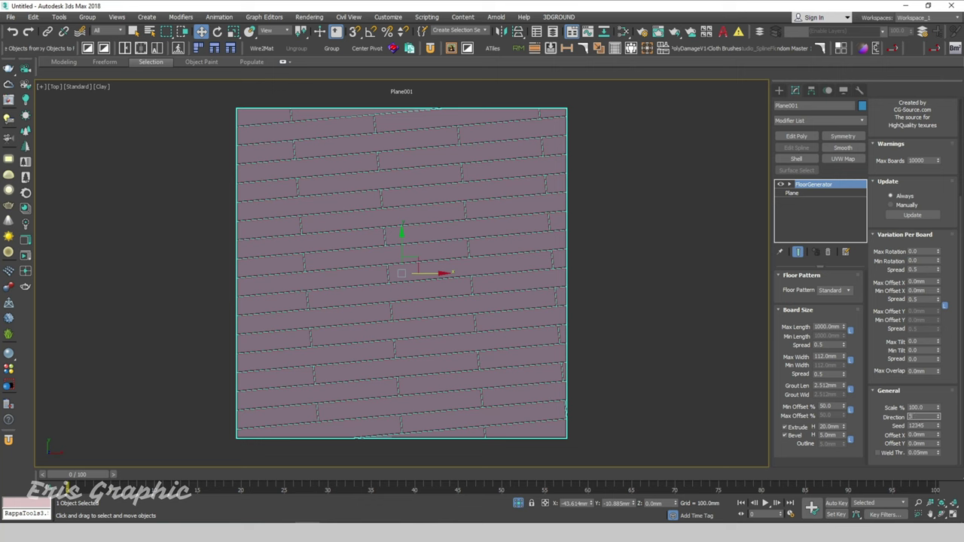
pyautogui.write('30')
pyautogui.press('Return')
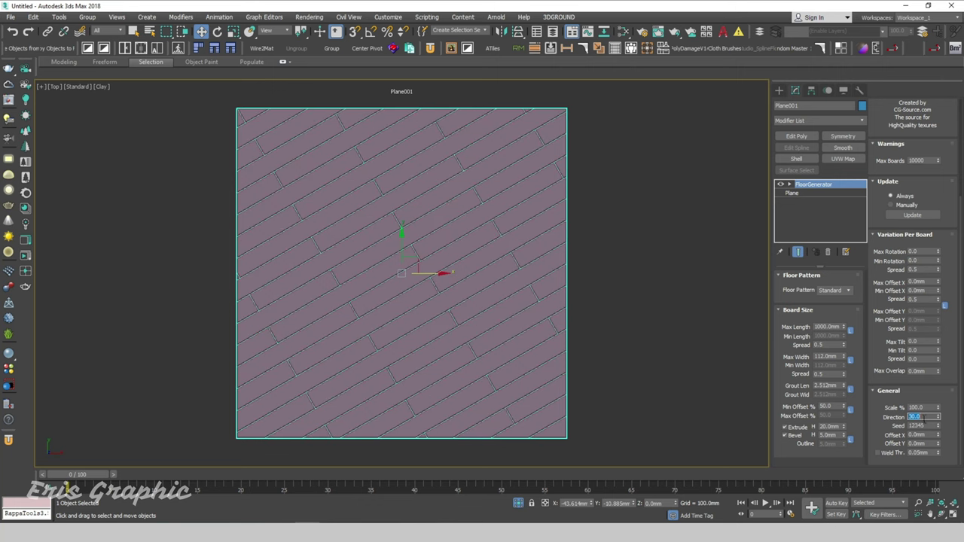
pyautogui.write('45')
pyautogui.press('Return')
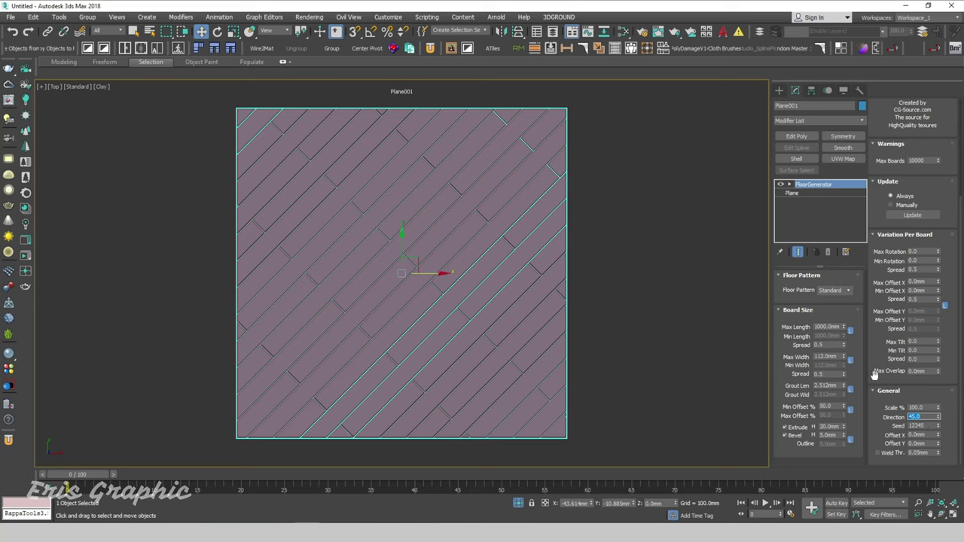
pyautogui.click(877, 254)
pyautogui.doubleClick(916, 416)
pyautogui.press('Return')
pyautogui.click(593, 307)
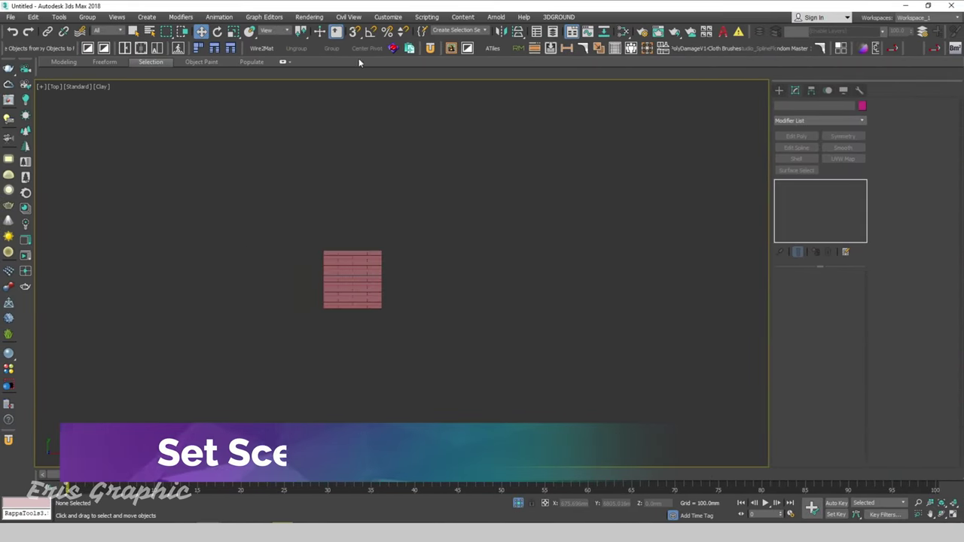
# - Choose CoronaRenderer from the Renderer list in Render Setup and close the dialog
pyautogui.click(309, 17)
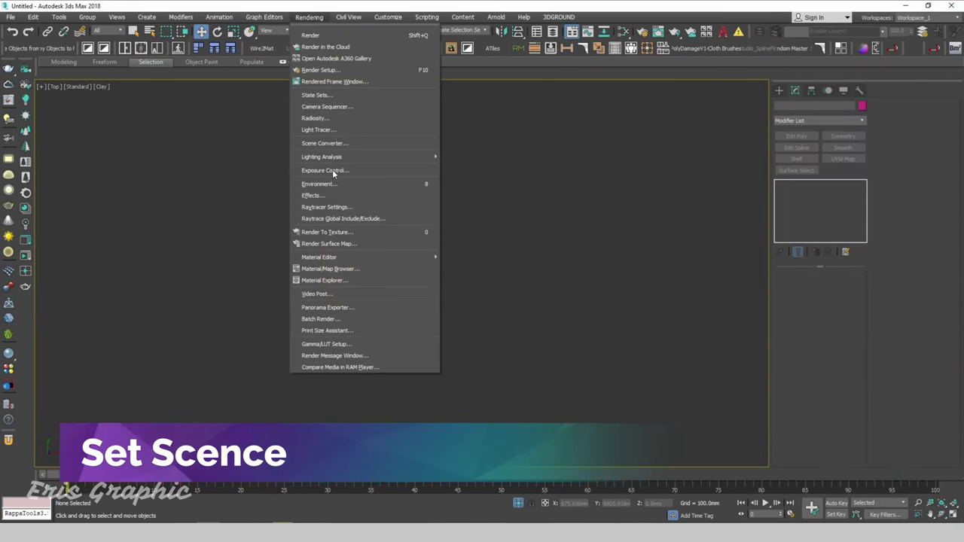
pyautogui.click(328, 71)
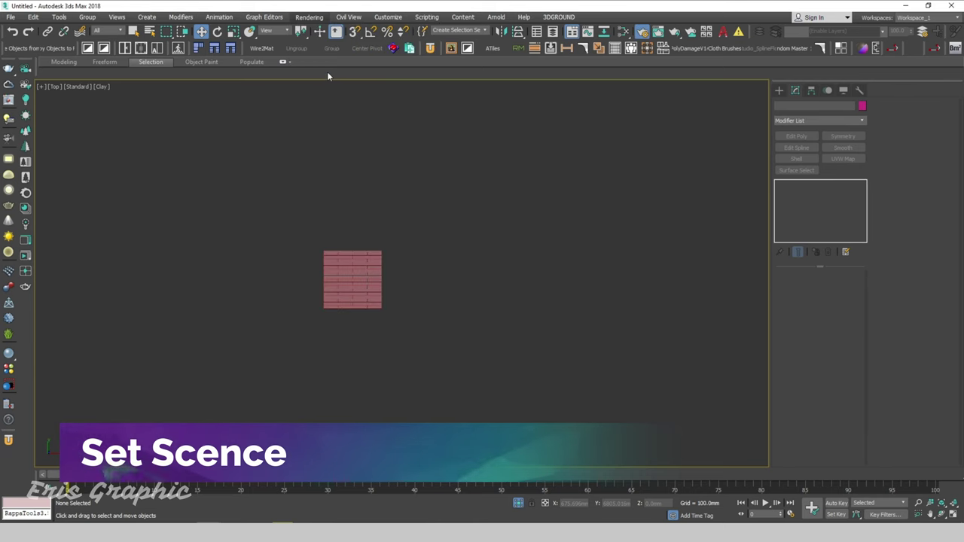
pyautogui.click(652, 159)
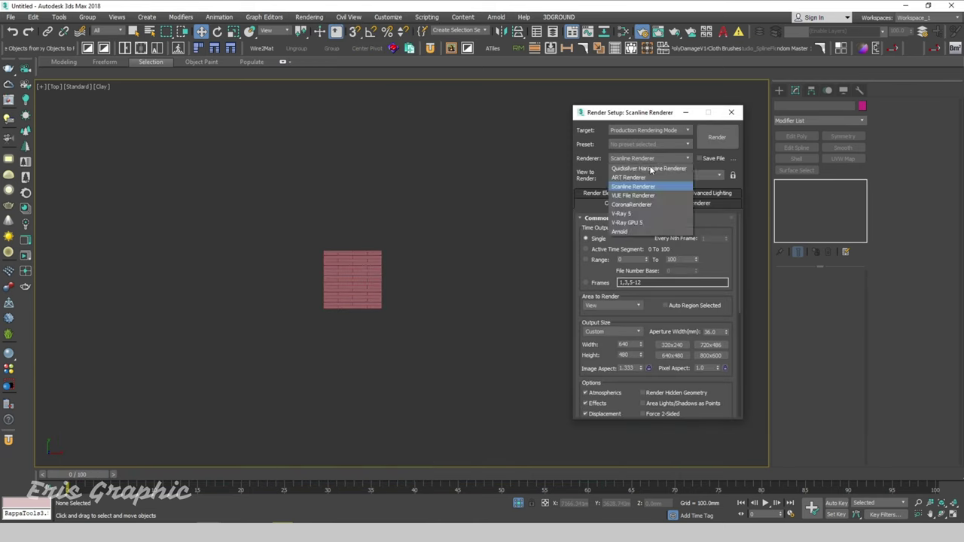
pyautogui.click(646, 214)
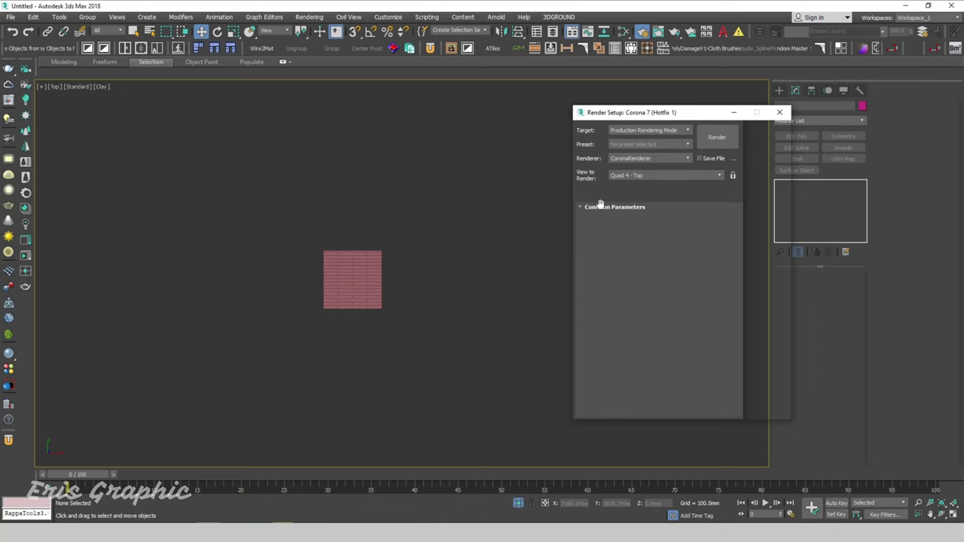
pyautogui.click(779, 113)
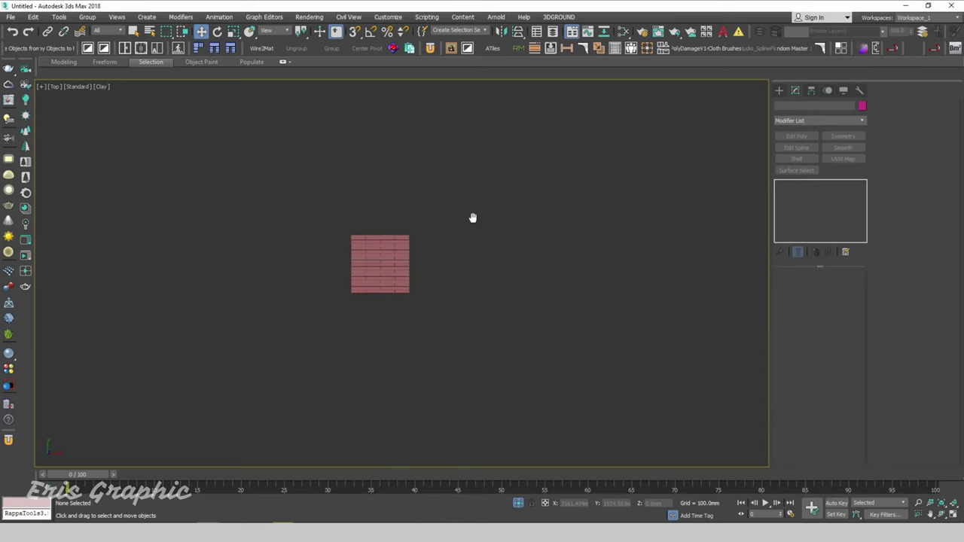
# - Create a CoronaSun aimed across the plank floor and set its intensity to 0.01
pyautogui.click(781, 91)
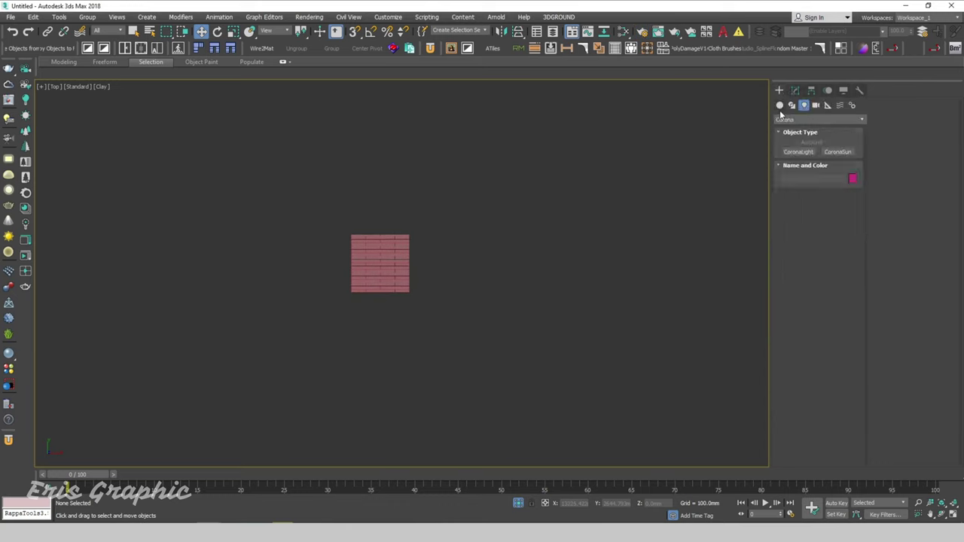
pyautogui.click(838, 152)
pyautogui.moveTo(581, 391); pyautogui.dragTo(321, 231)
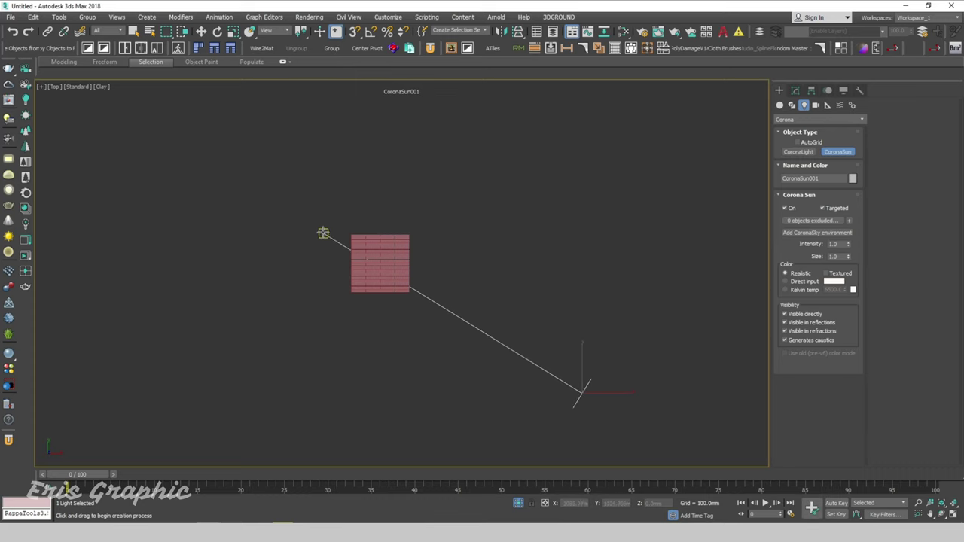
pyautogui.press('w')
pyautogui.moveTo(625, 329); pyautogui.dragTo(557, 446)
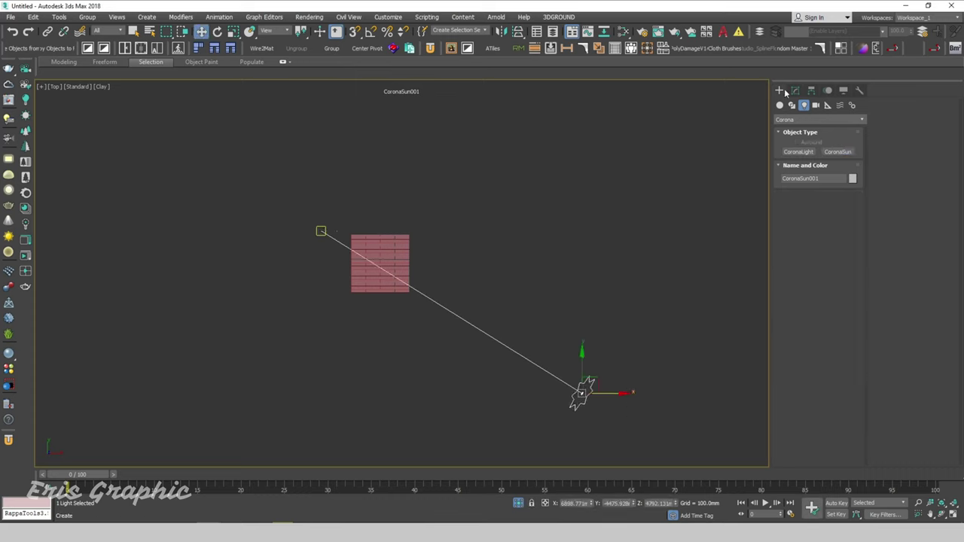
pyautogui.click(796, 90)
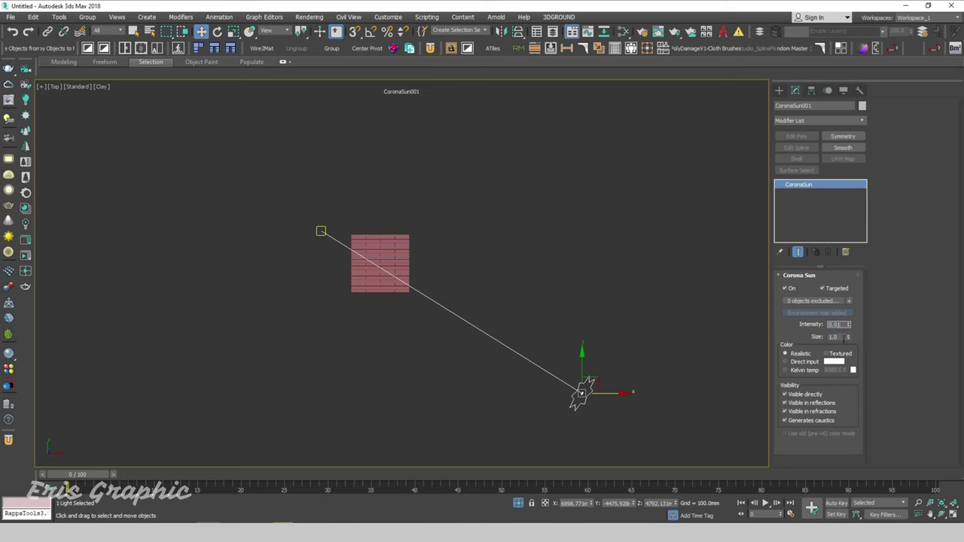
pyautogui.press('Tab')
pyautogui.click(441, 178)
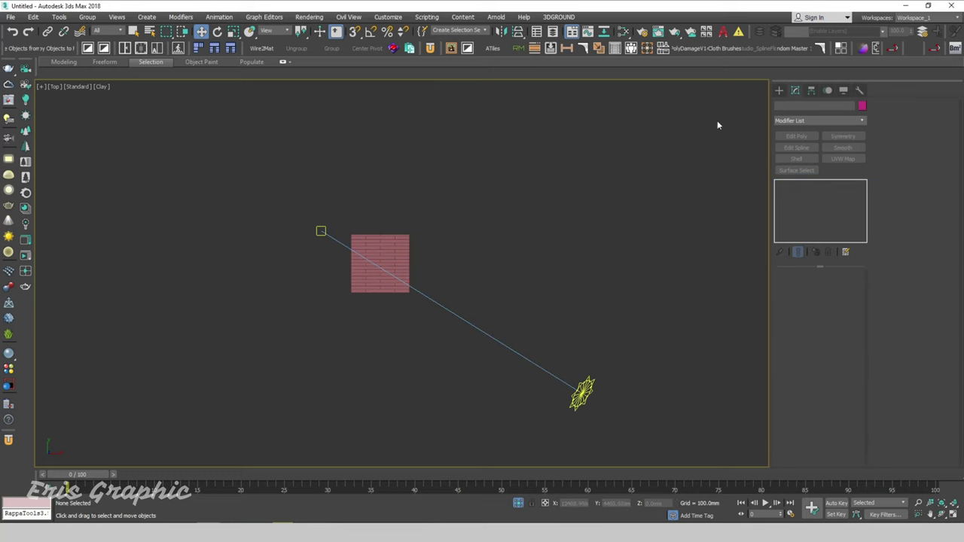
pyautogui.click(778, 91)
# - Lower the sun closer to the floor in the Front view, then return to Top view
pyautogui.press('f')
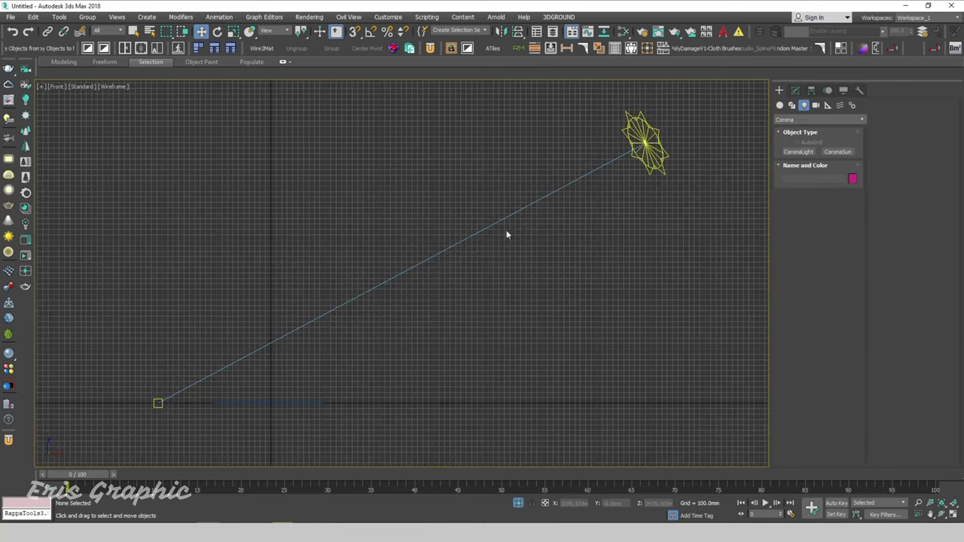
pyautogui.press('g')
pyautogui.scroll(-2, 431, 287)
pyautogui.moveTo(525, 164); pyautogui.dragTo(525, 161)
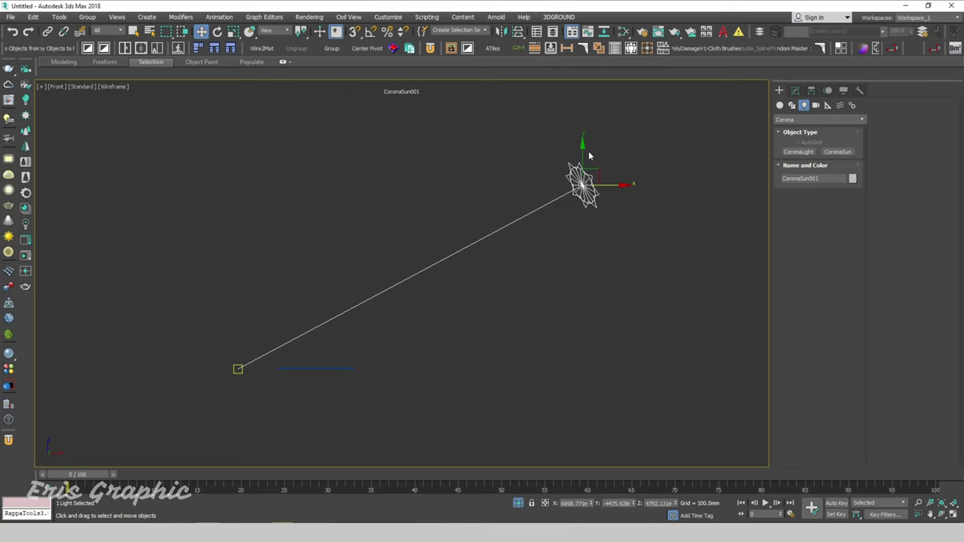
pyautogui.moveTo(581, 188); pyautogui.dragTo(582, 290)
pyautogui.click(586, 221)
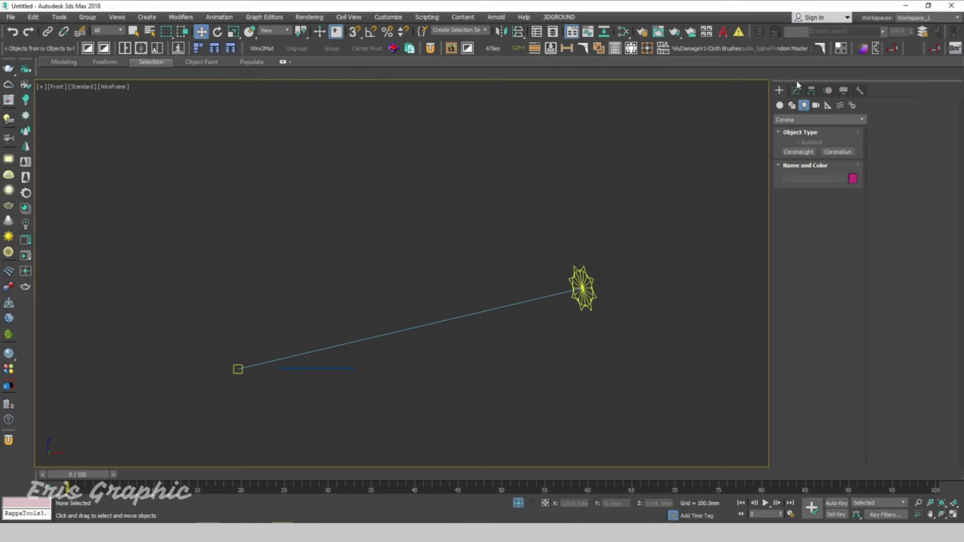
pyautogui.press('t')
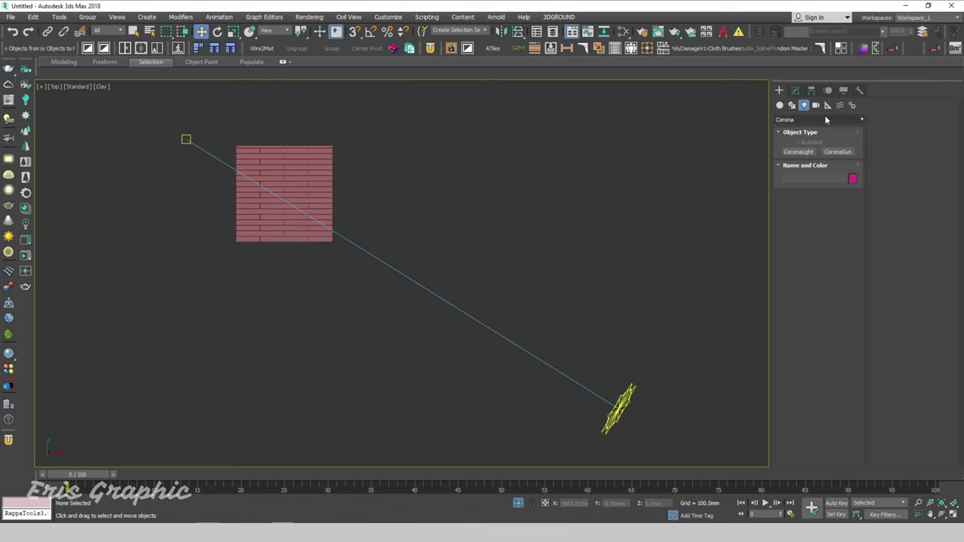
pyautogui.click(816, 105)
# - Place a CoronaCam in the Top view aimed toward the plank floor
pyautogui.click(838, 163)
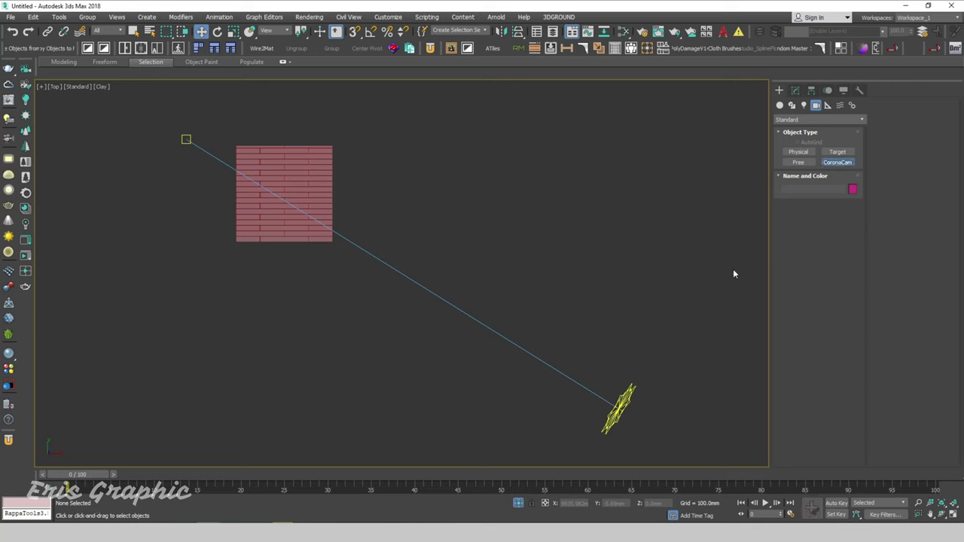
pyautogui.moveTo(121, 309); pyautogui.dragTo(271, 286, button='middle')
pyautogui.moveTo(264, 303)
pyautogui.mouseDown()
pyautogui.moveTo(328, 202)
pyautogui.moveTo(445, 164)
pyautogui.mouseUp()
pyautogui.press('w')
pyautogui.click(335, 199)
pyautogui.click(262, 303)
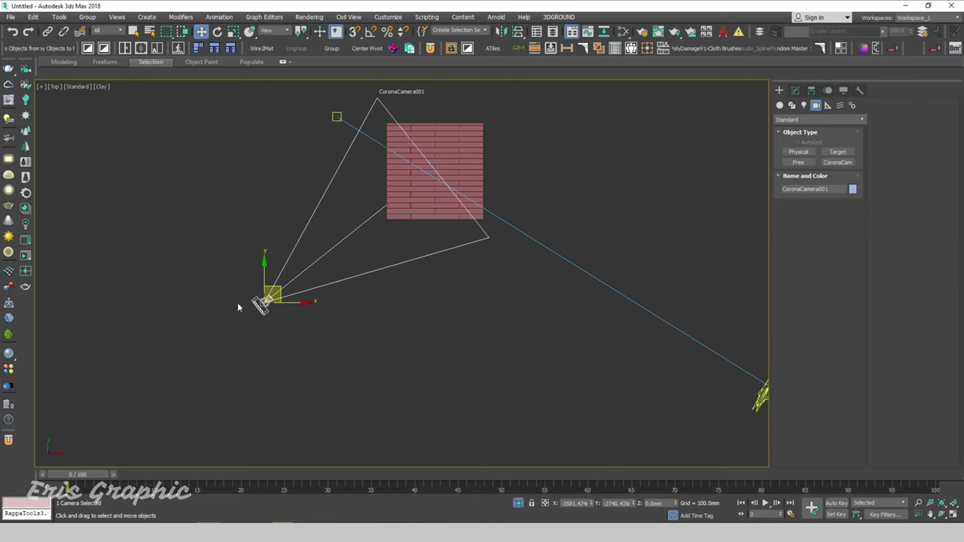
pyautogui.moveTo(265, 297); pyautogui.dragTo(319, 257)
# - Raise the camera above the floor in the Front view and restore the four-viewport layout
pyautogui.press('f')
pyautogui.scroll(3, 320, 301)
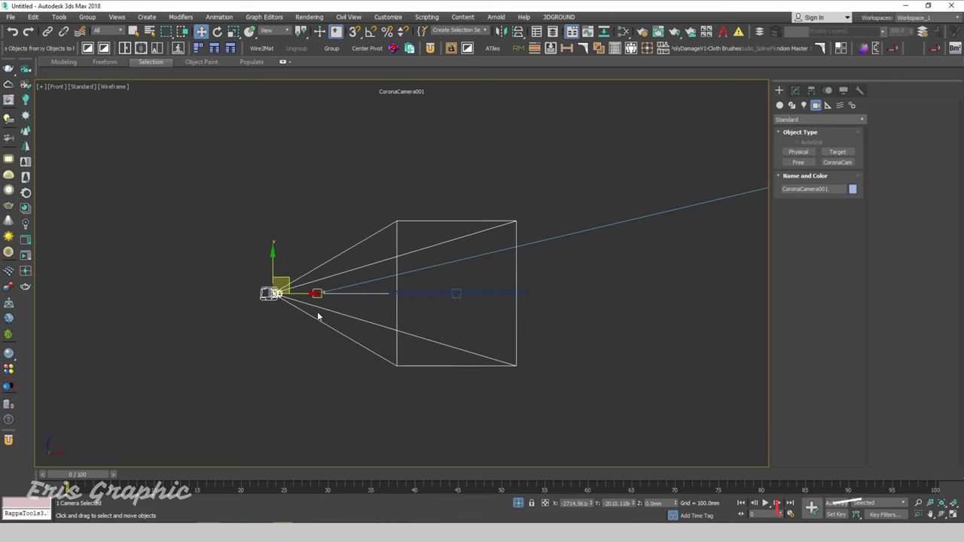
pyautogui.scroll(-2, 319, 316)
pyautogui.moveTo(287, 296); pyautogui.dragTo(283, 231)
pyautogui.click(399, 155)
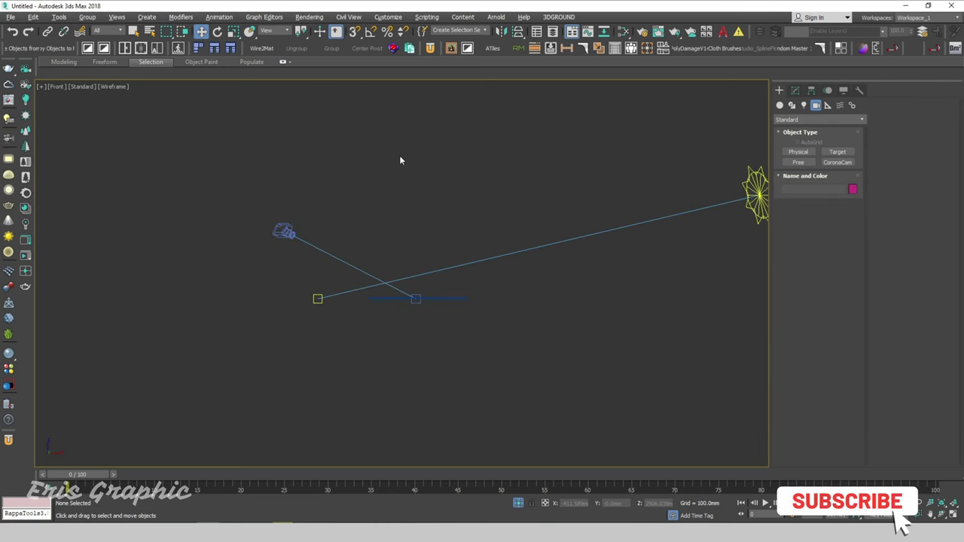
pyautogui.hotkey('alt', 'w')
pyautogui.click(354, 154)
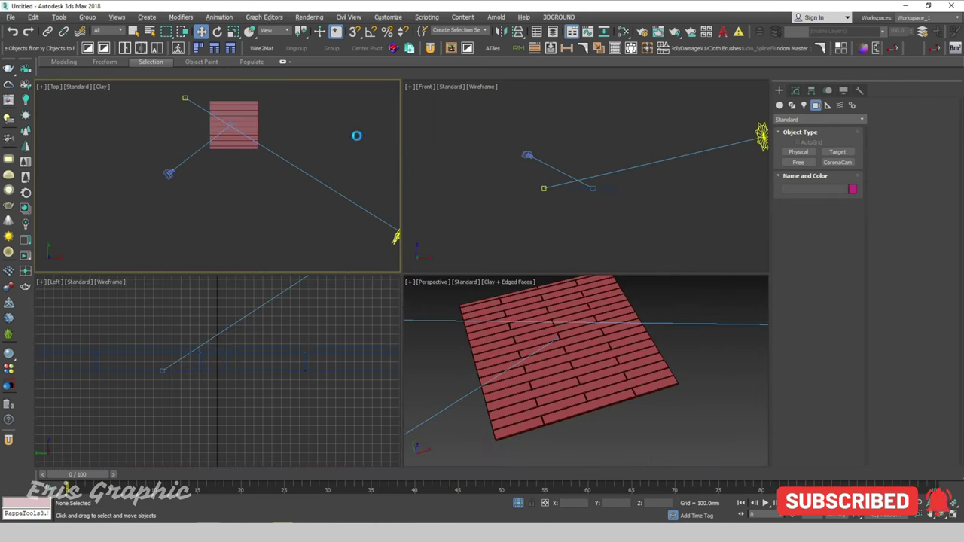
# - Switch to a two-pane side-by-side layout, with the left pane looking through the Corona camera
pyautogui.click(438, 144)
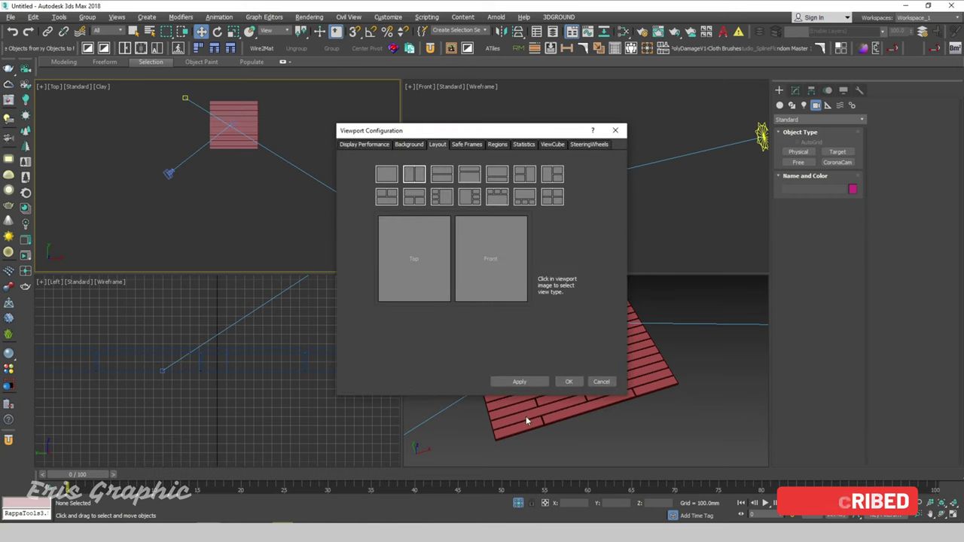
pyautogui.click(519, 382)
pyautogui.click(569, 382)
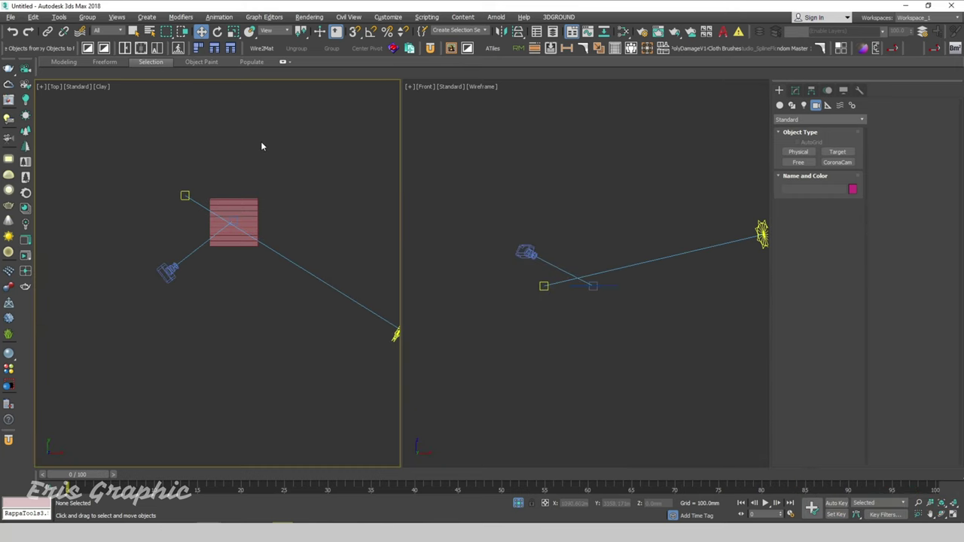
pyautogui.press('c')
pyautogui.hotkey('shift', 'f')
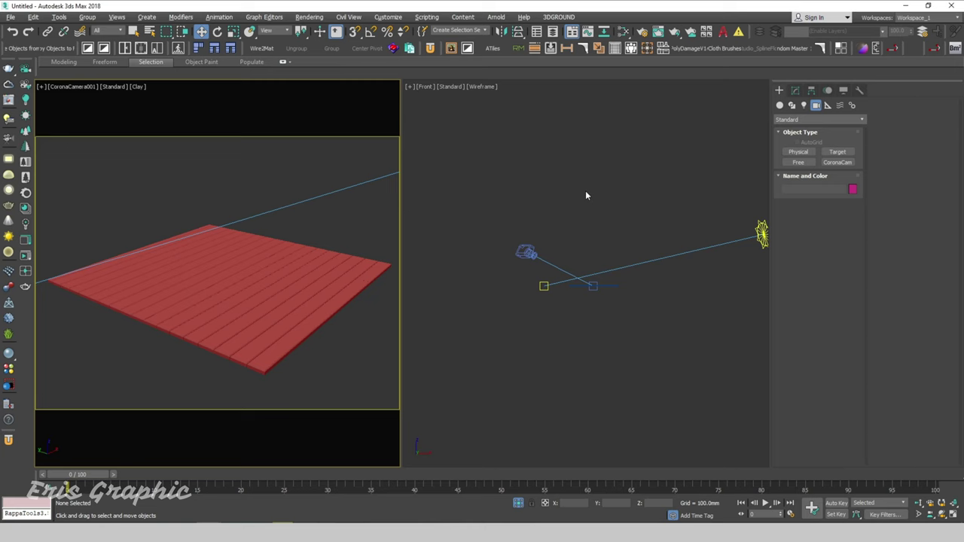
# - Raise the camera higher and shift it up and to the right in the right-hand view
pyautogui.click(588, 184)
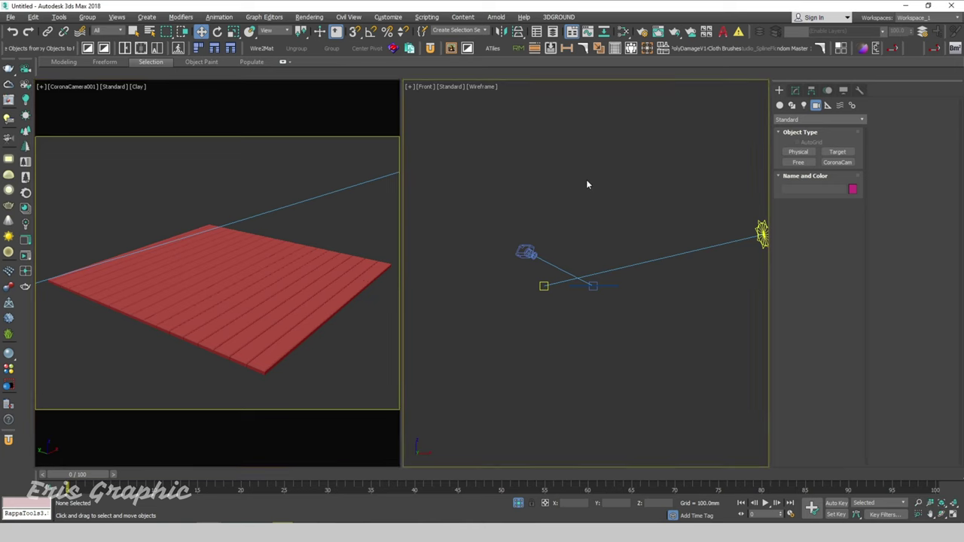
pyautogui.click(526, 252)
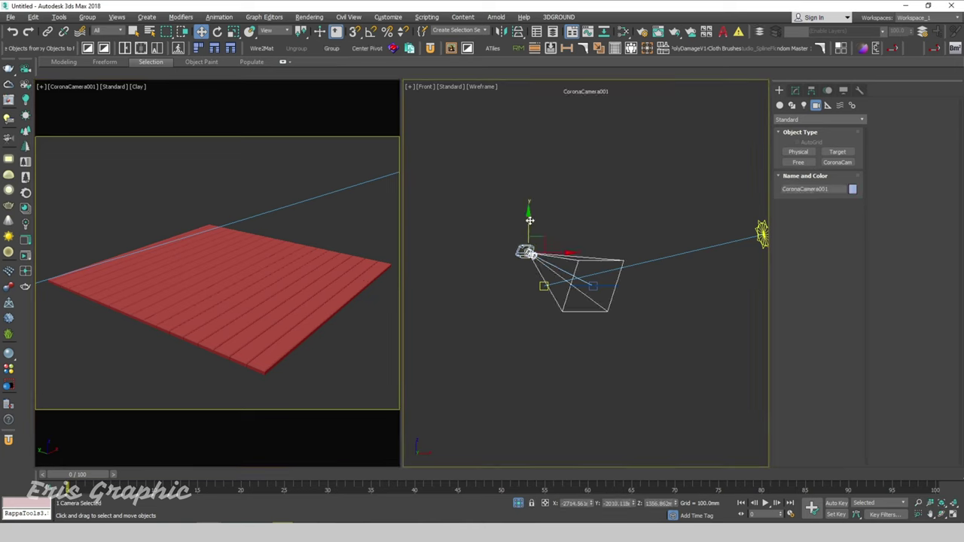
pyautogui.moveTo(541, 221); pyautogui.dragTo(541, 187)
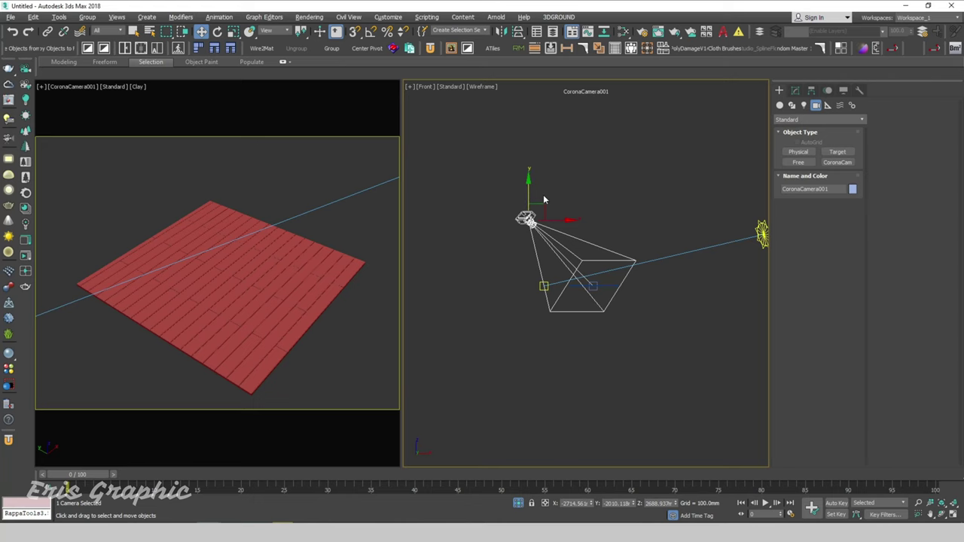
pyautogui.press('t')
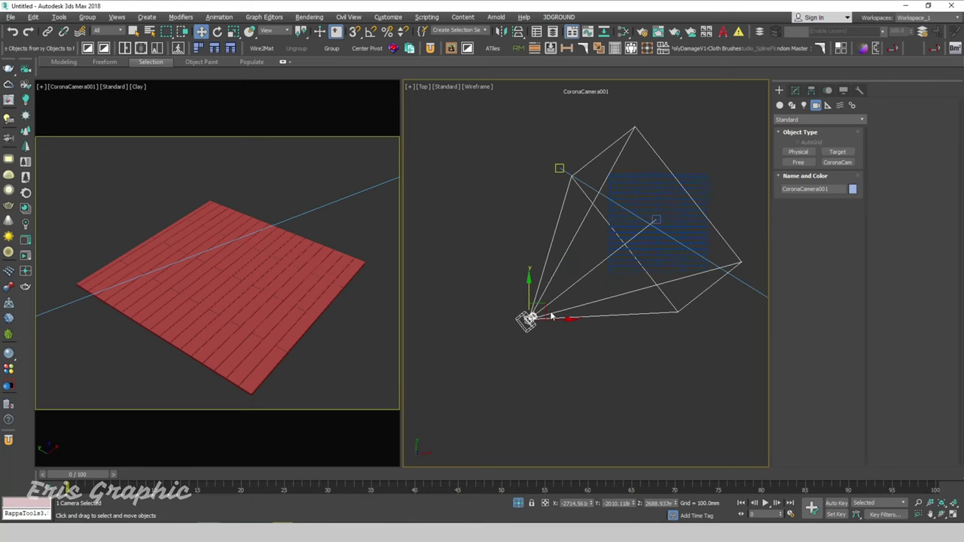
pyautogui.moveTo(552, 316)
pyautogui.mouseDown()
pyautogui.moveTo(563, 273)
pyautogui.moveTo(556, 282)
pyautogui.mouseUp()
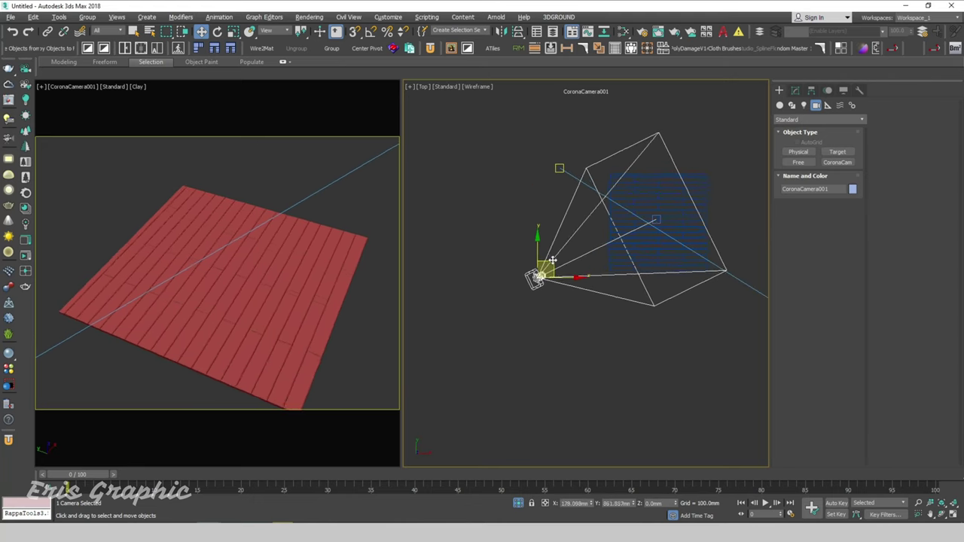
pyautogui.click(704, 158)
# - Nudge the camera target slightly to the left
pyautogui.moveTo(657, 135); pyautogui.dragTo(674, 223)
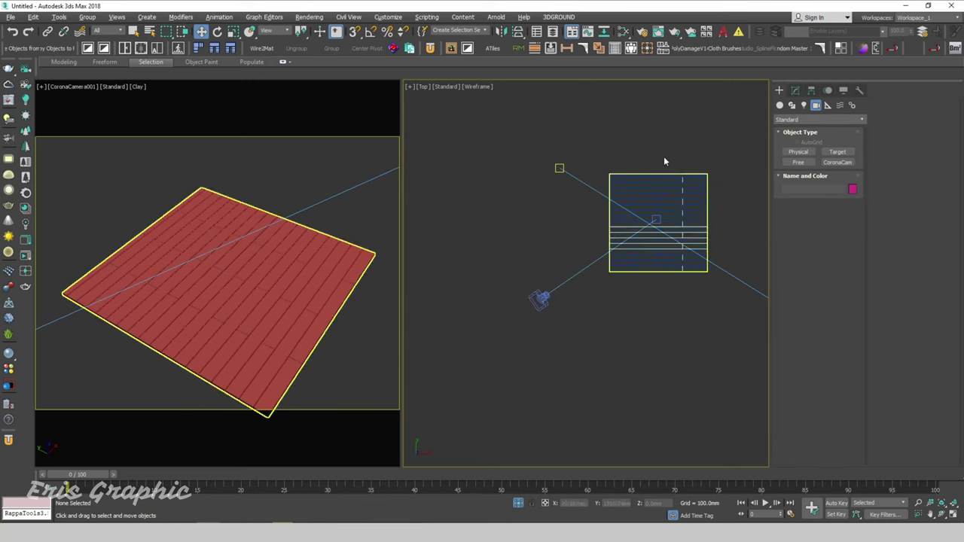
pyautogui.moveTo(652, 112); pyautogui.dragTo(671, 226)
pyautogui.click(658, 218)
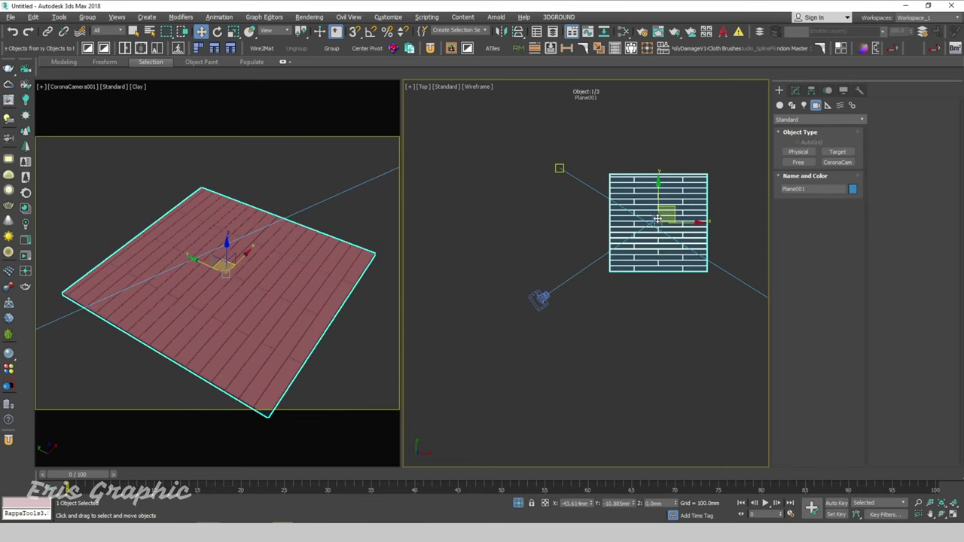
pyautogui.click(581, 199)
pyautogui.scroll(6, 649, 232)
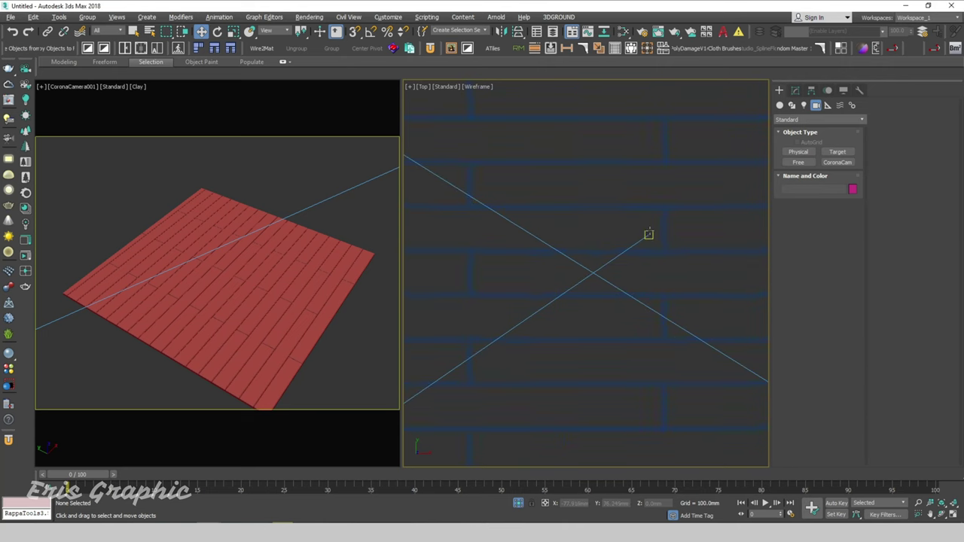
pyautogui.click(648, 234)
pyautogui.scroll(-5, 556, 239)
pyautogui.moveTo(554, 230); pyautogui.dragTo(552, 233)
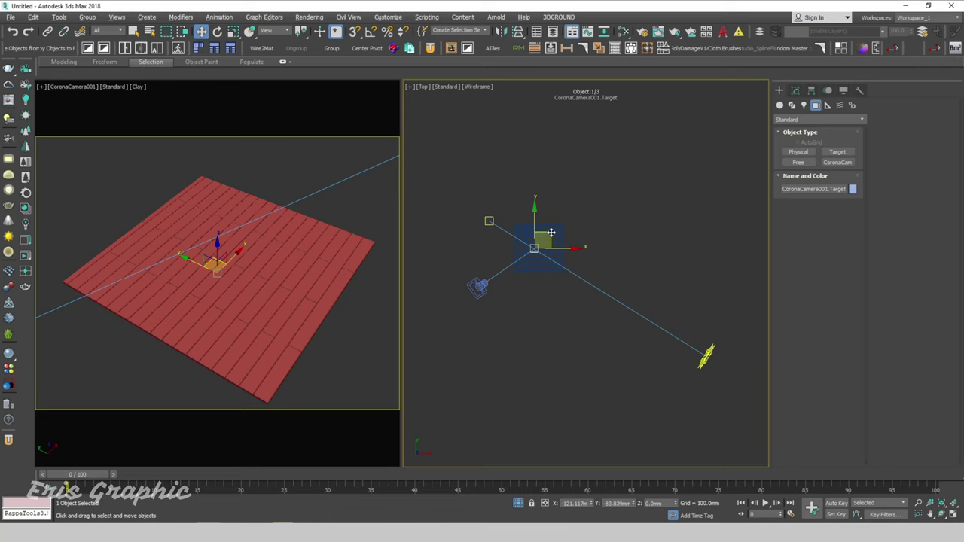
pyautogui.click(351, 164)
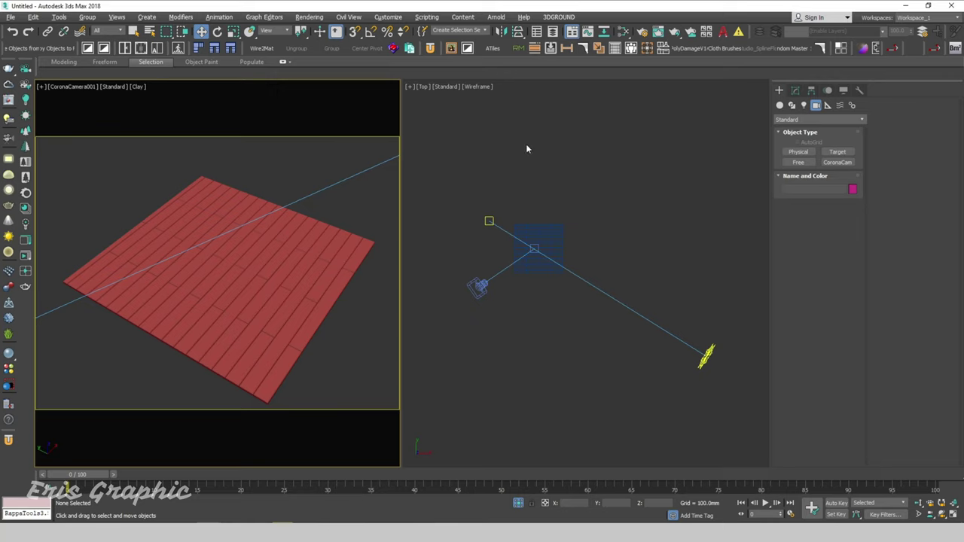
# - Turn the camera viewport back into a Perspective view and open Render Setup
pyautogui.click(560, 146)
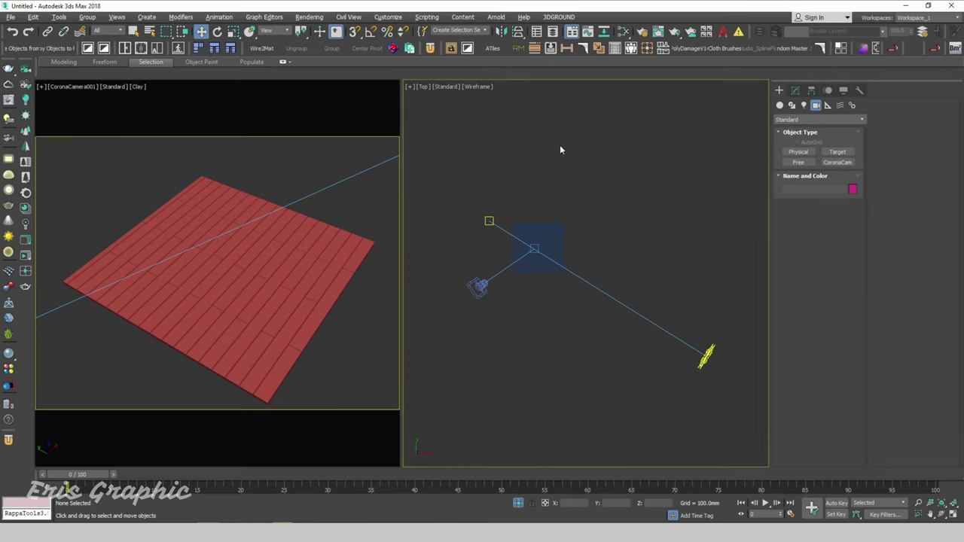
pyautogui.click(312, 138)
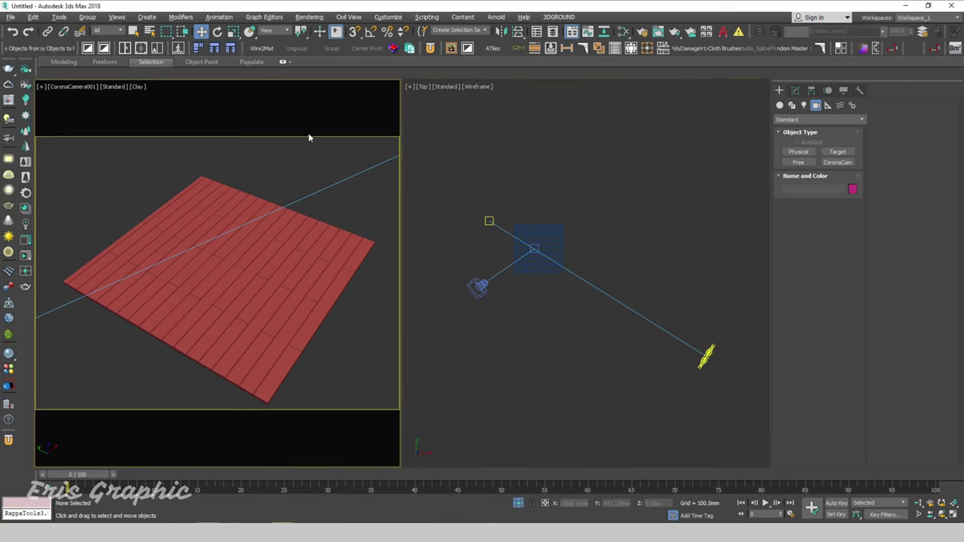
pyautogui.press('p')
pyautogui.click(535, 140)
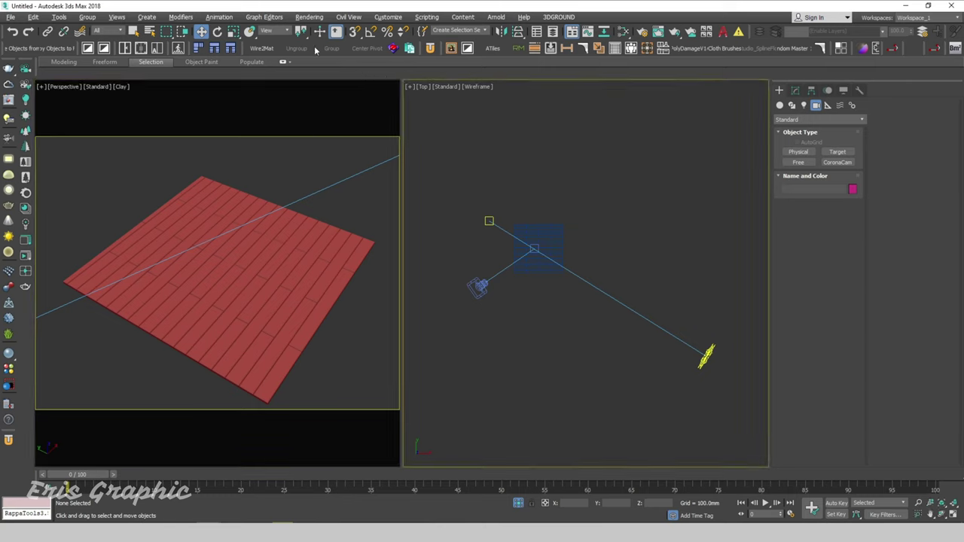
pyautogui.click(309, 16)
pyautogui.click(335, 71)
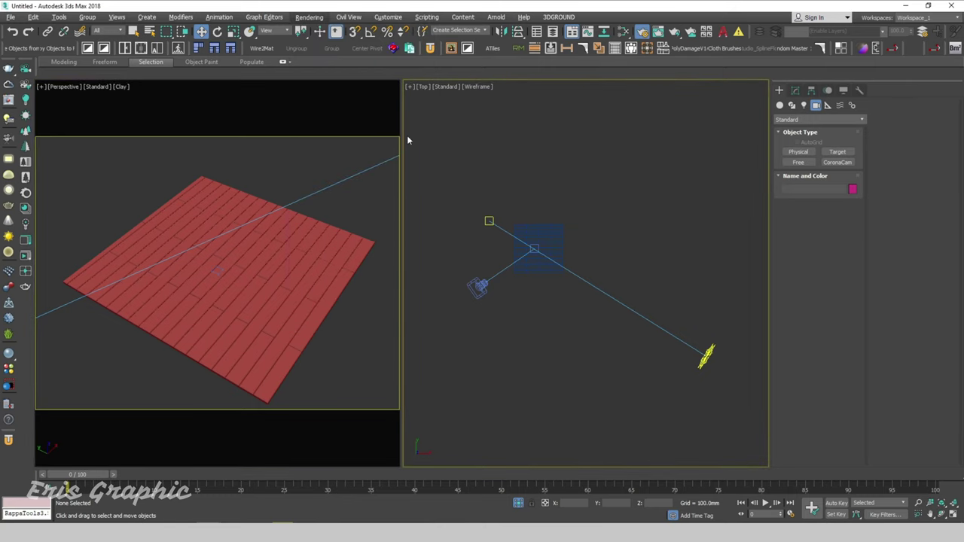
# - Set the left view to CoronaCamera001 and lock rendering to that view
pyautogui.moveTo(612, 118); pyautogui.dragTo(654, 104)
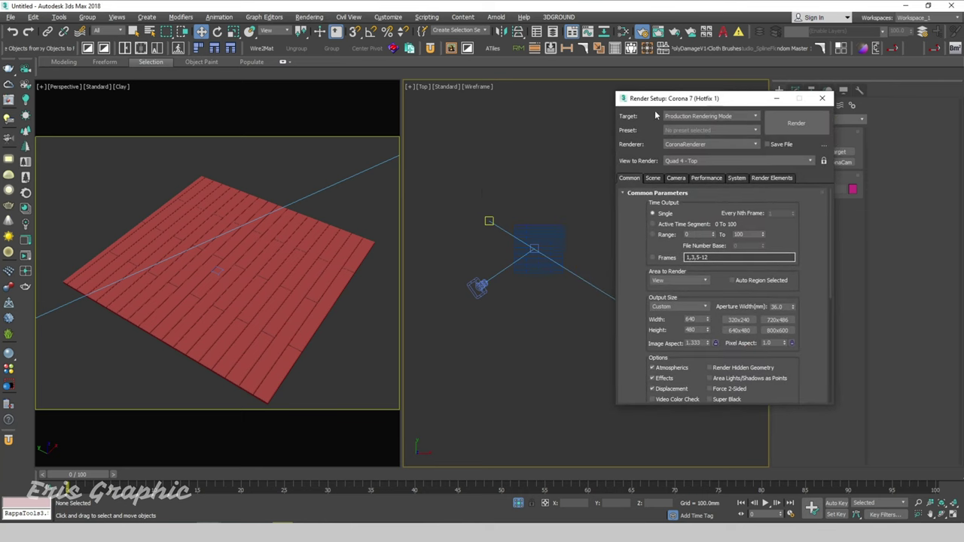
pyautogui.click(332, 157)
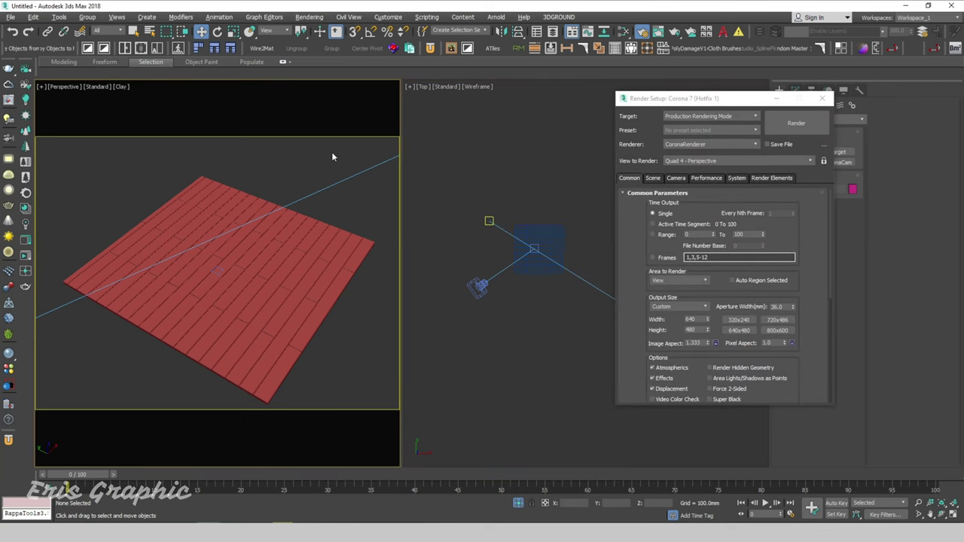
pyautogui.press('c')
pyautogui.click(824, 160)
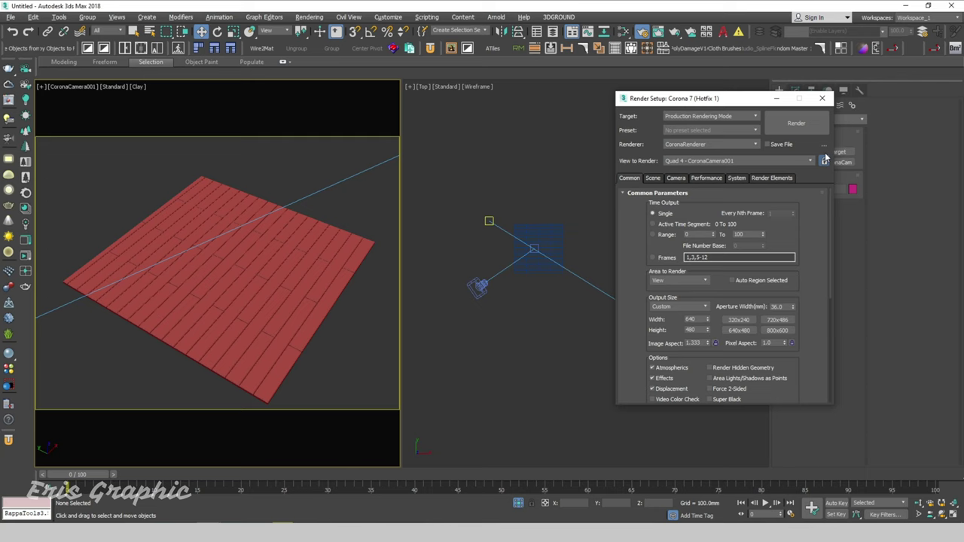
pyautogui.click(822, 98)
pyautogui.click(555, 157)
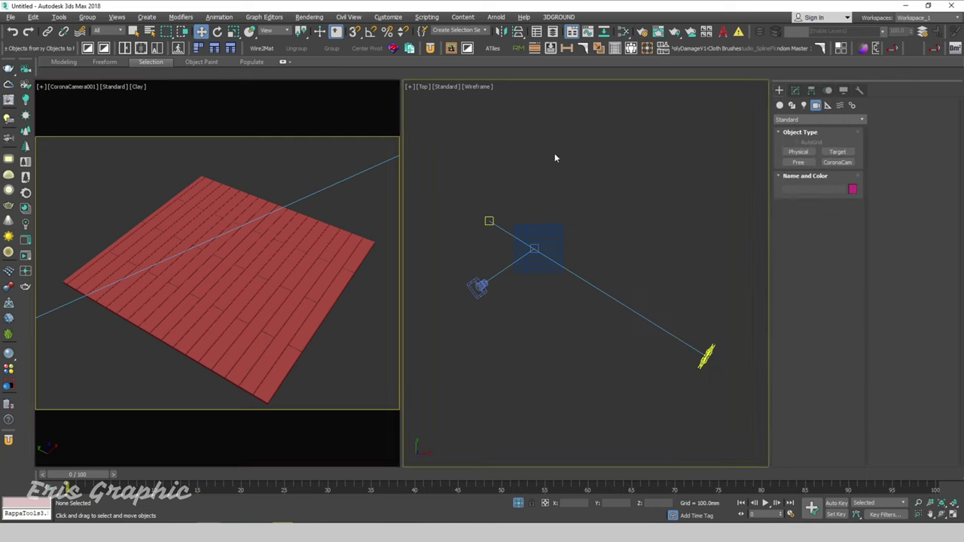
# - Set denoising to Corona High Quality and generate an interactive LightMix for the scene lights
pyautogui.click(309, 17)
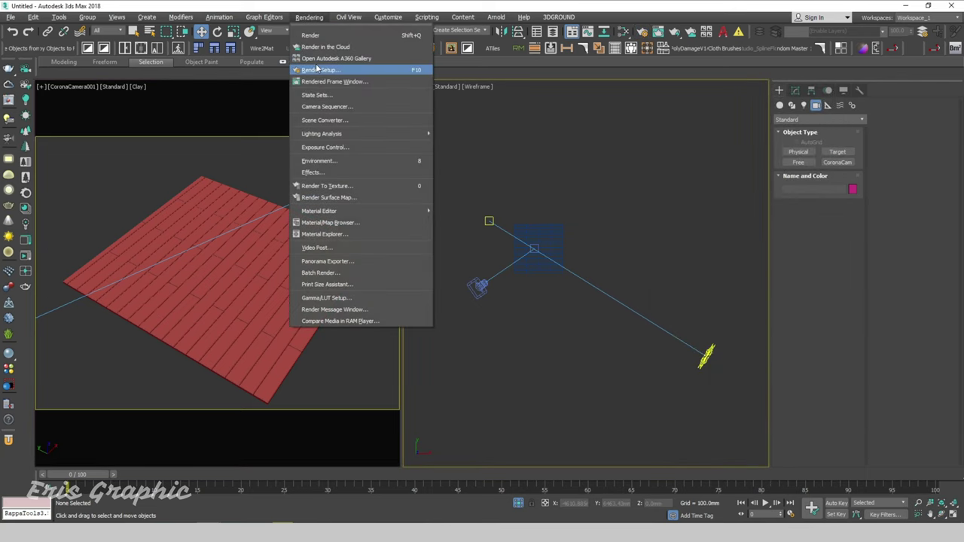
pyautogui.click(317, 69)
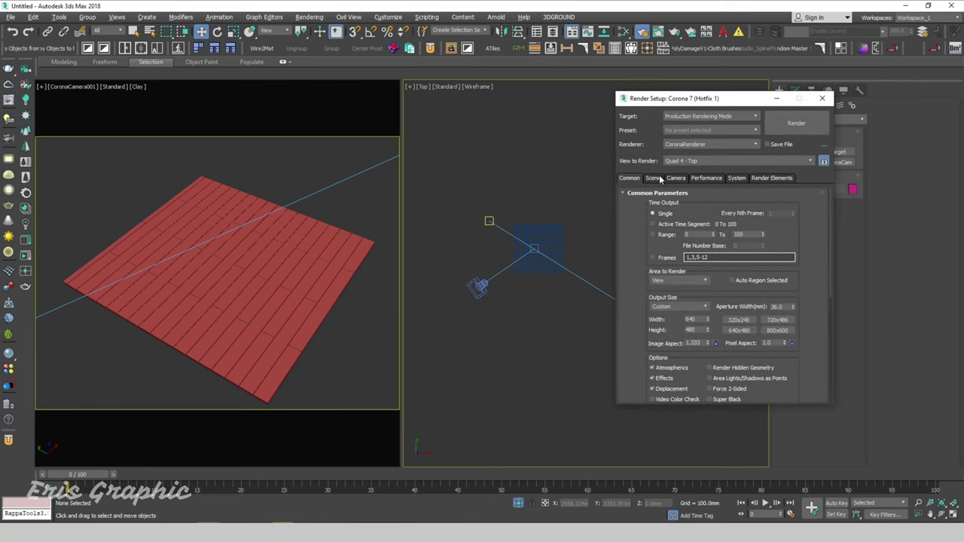
pyautogui.click(653, 177)
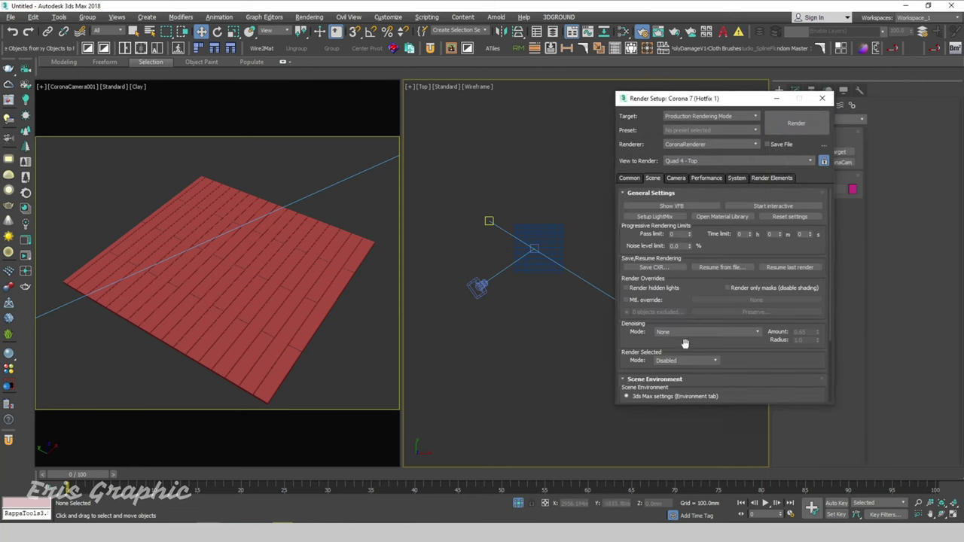
pyautogui.click(683, 337)
pyautogui.click(680, 368)
pyautogui.click(654, 216)
pyautogui.click(739, 292)
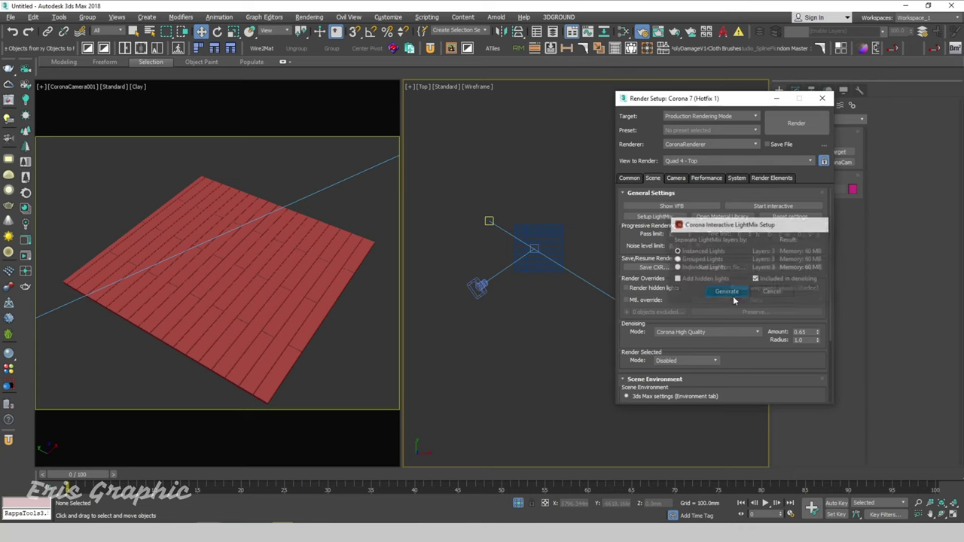
# - Hide the Corona sun and camera objects from the viewports
pyautogui.click(822, 97)
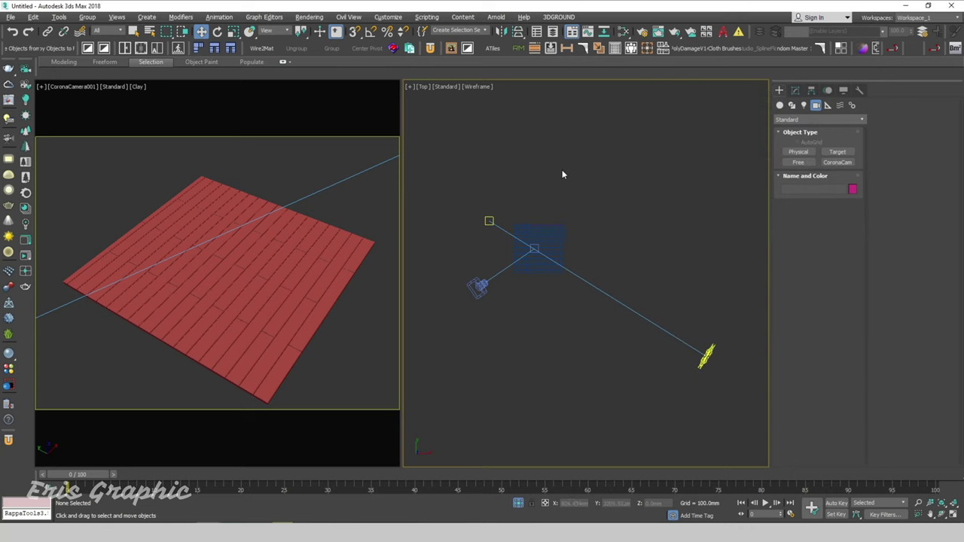
pyautogui.click(303, 172)
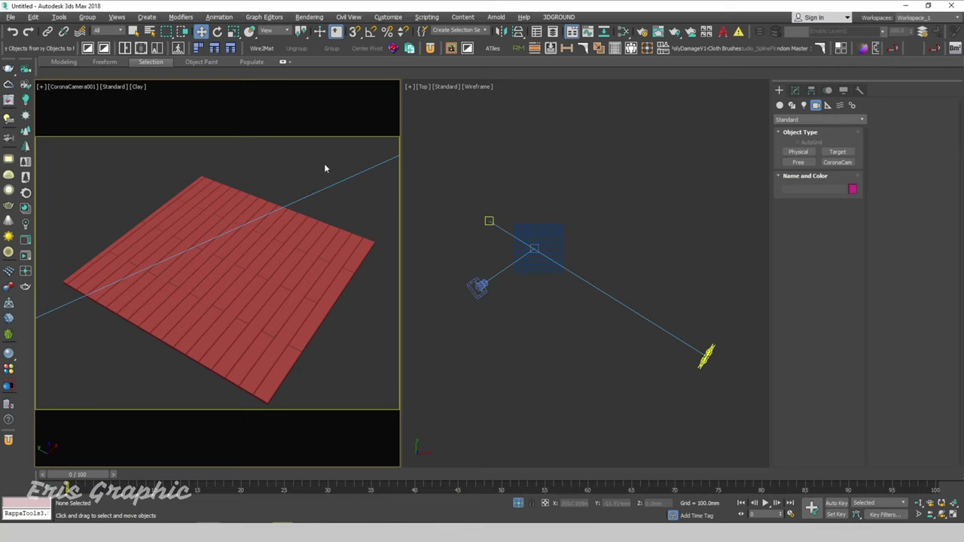
pyautogui.press('Delete')
pyautogui.press('Delete')
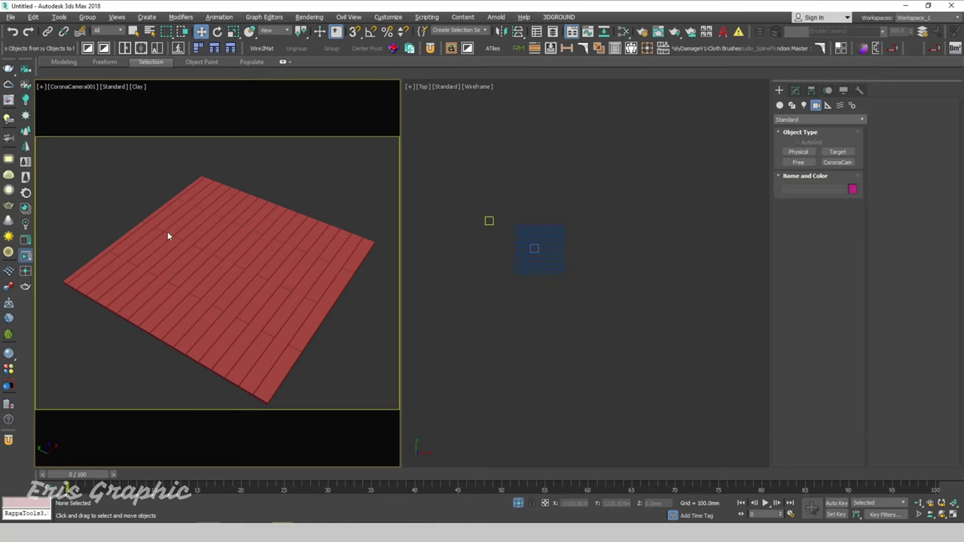
# - Run an interactive Corona render of the plank floor with Shift+Q, then close the preview window
pyautogui.hotkey('shift', 'q')
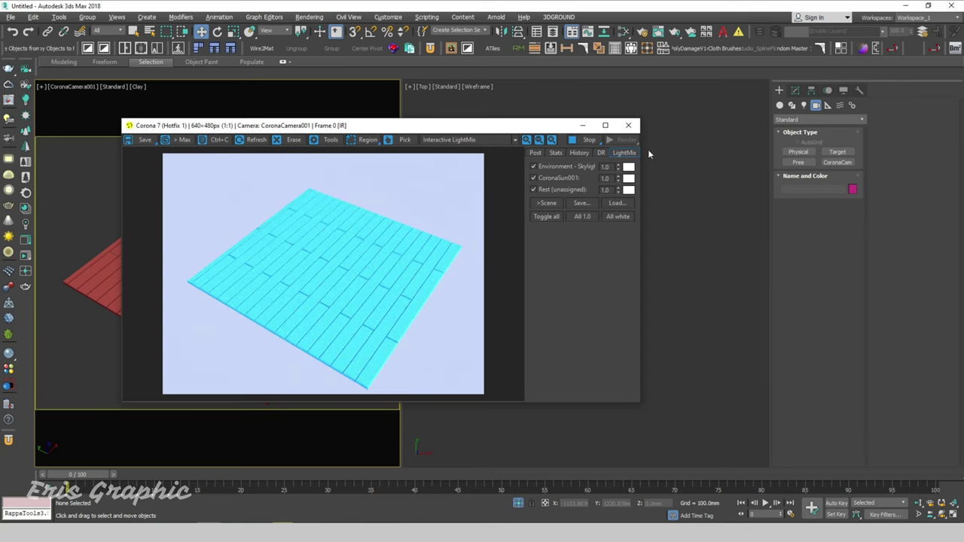
pyautogui.click(628, 125)
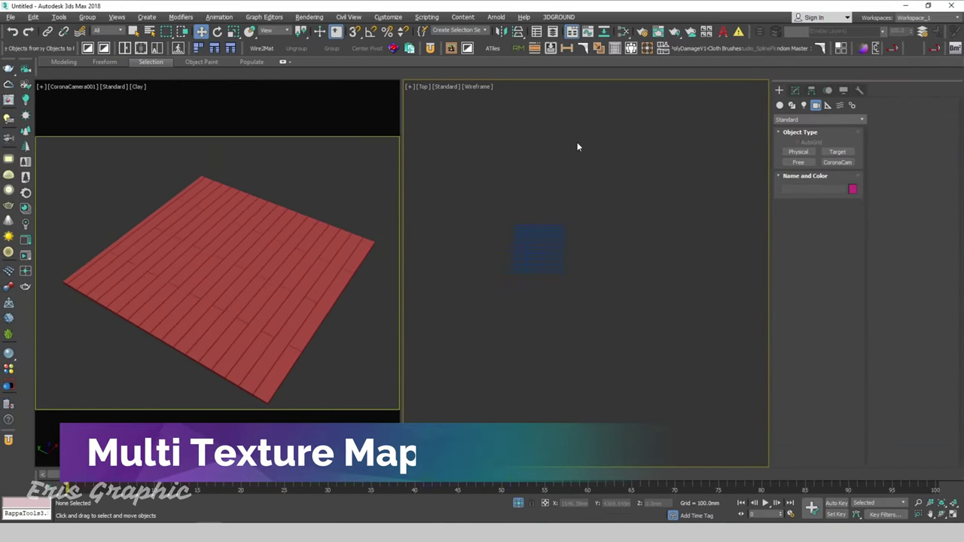
# - Show the plank floor in a maximized, framed and orbited perspective view with Clay shading
pyautogui.hotkey('alt', 'w')
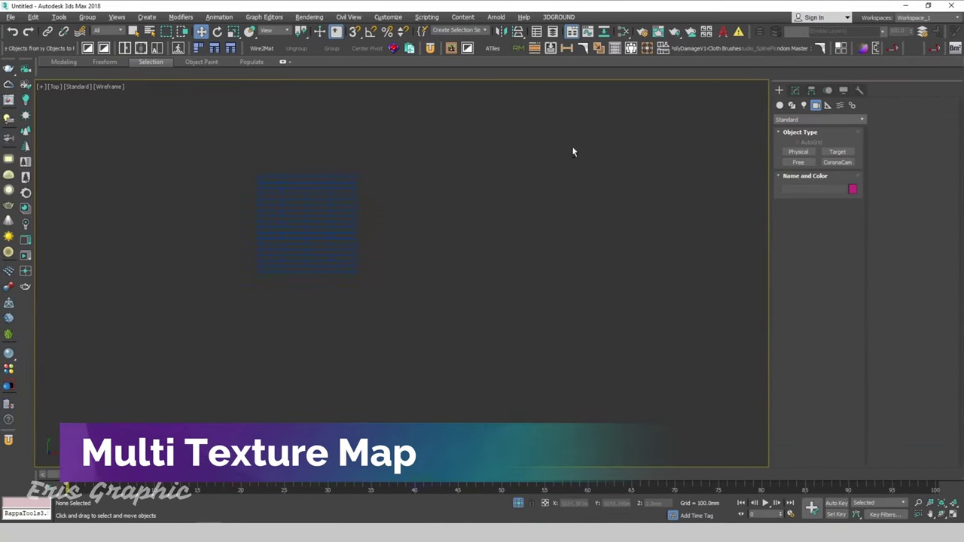
pyautogui.press('F3')
pyautogui.press('p')
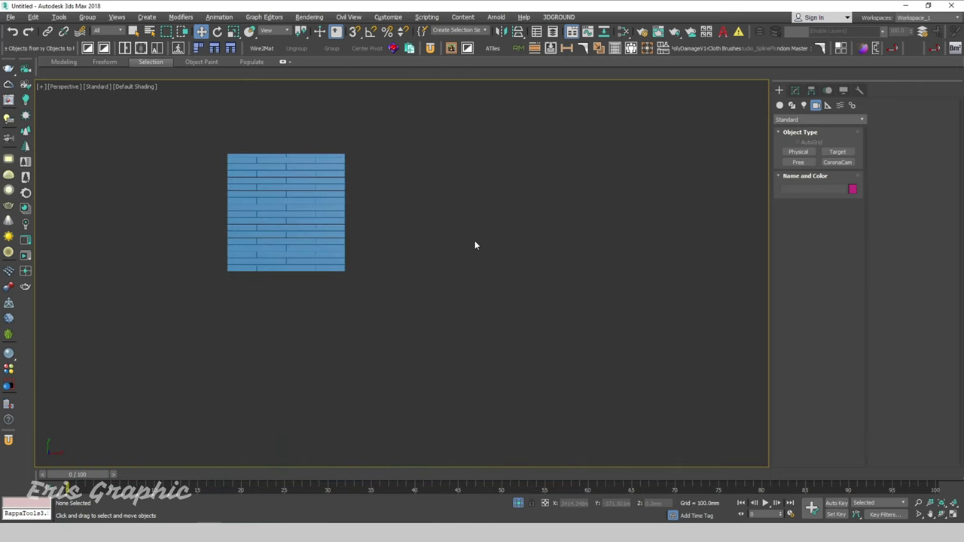
pyautogui.press('z')
pyautogui.moveTo(475, 241)
pyautogui.keyDown('alt'); pyautogui.mouseDown(button='middle')
pyautogui.moveTo(524, 315)
pyautogui.moveTo(555, 248)
pyautogui.moveTo(548, 240)
pyautogui.mouseUp(button='middle'); pyautogui.keyUp('alt')
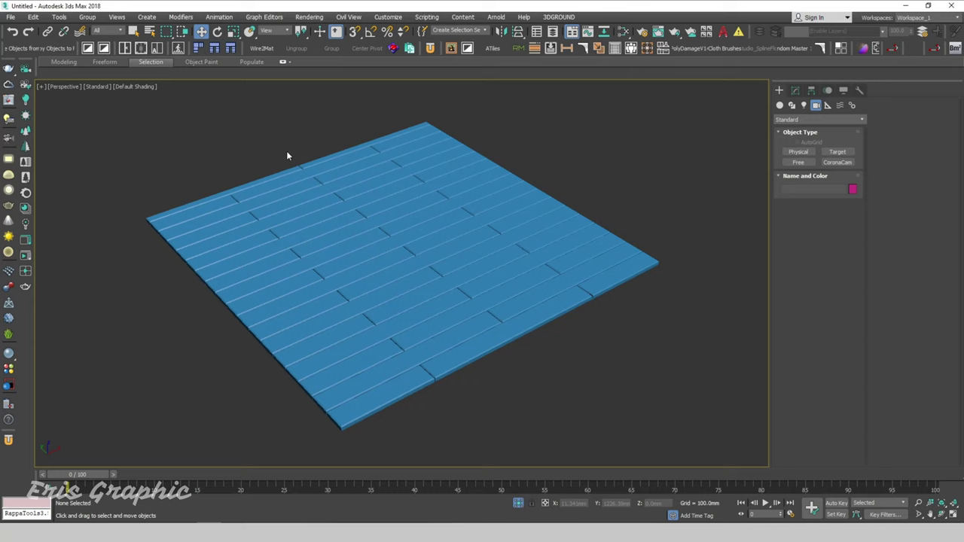
pyautogui.click(126, 86)
pyautogui.click(170, 151)
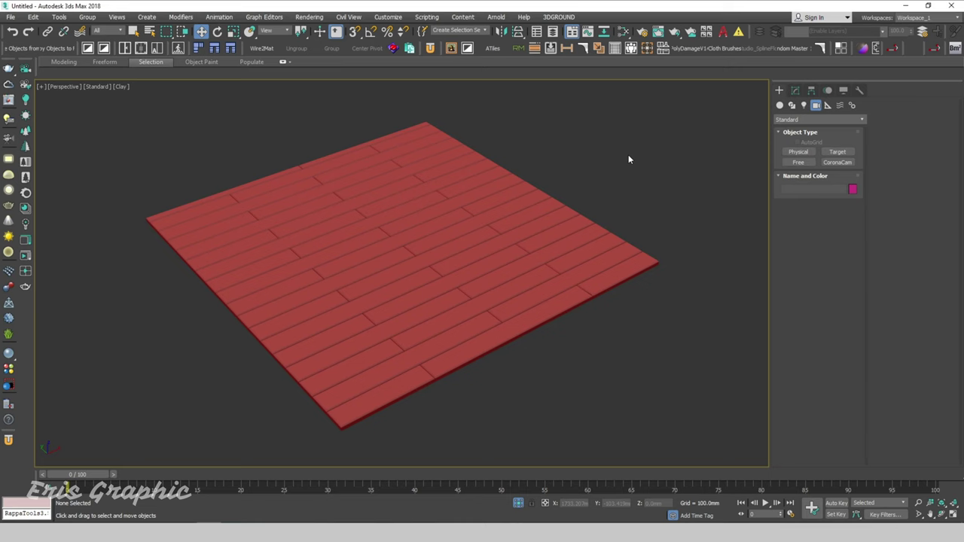
# - In the Slate editor, create CoronaLegacyMtl Material #25 and a MultiTexture map node beside it
pyautogui.press('m')
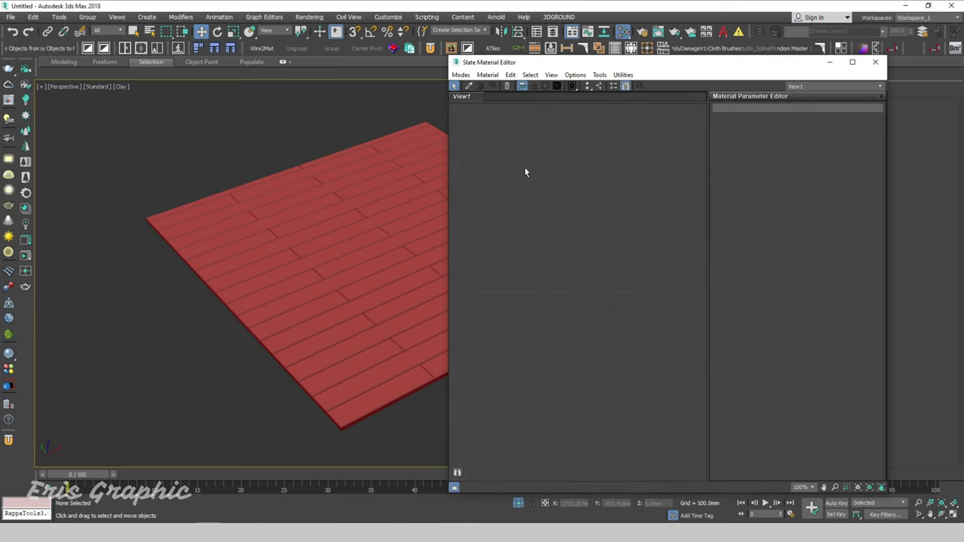
pyautogui.rightClick(546, 158)
pyautogui.moveTo(591, 163)
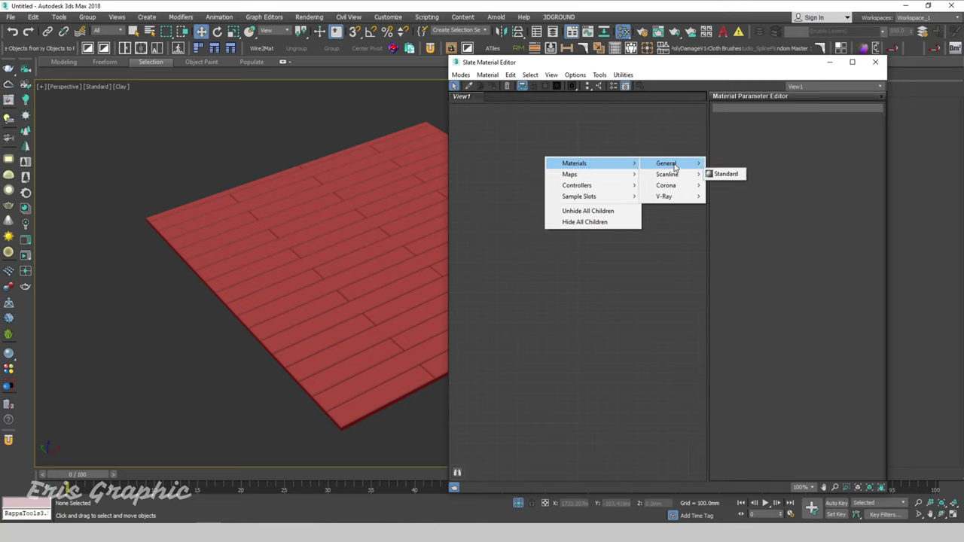
pyautogui.moveTo(666, 185)
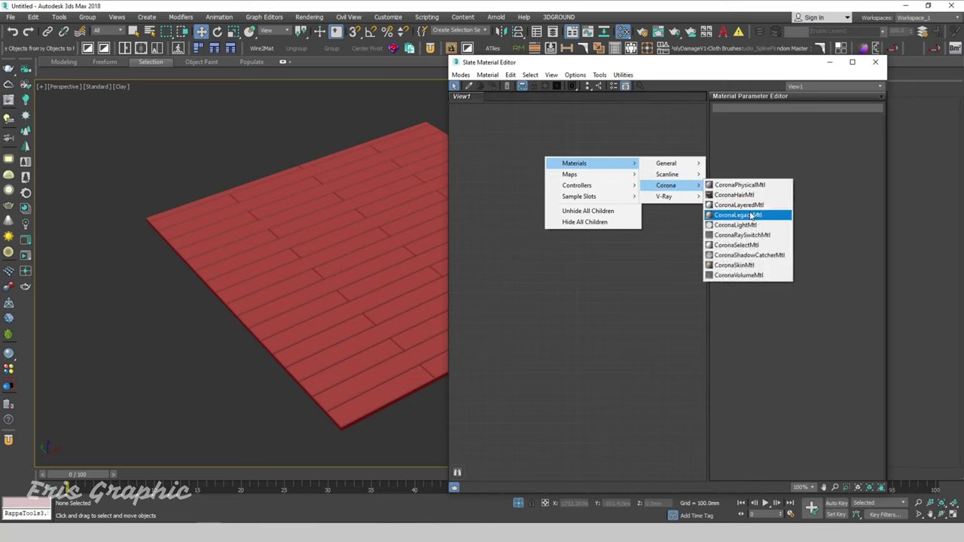
pyautogui.click(753, 216)
pyautogui.moveTo(543, 158); pyautogui.dragTo(669, 170)
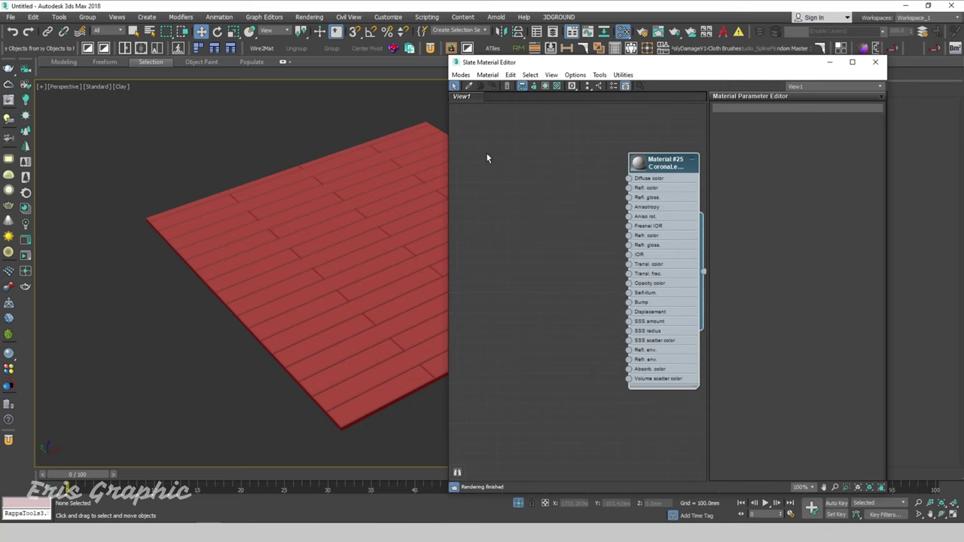
pyautogui.rightClick(488, 155)
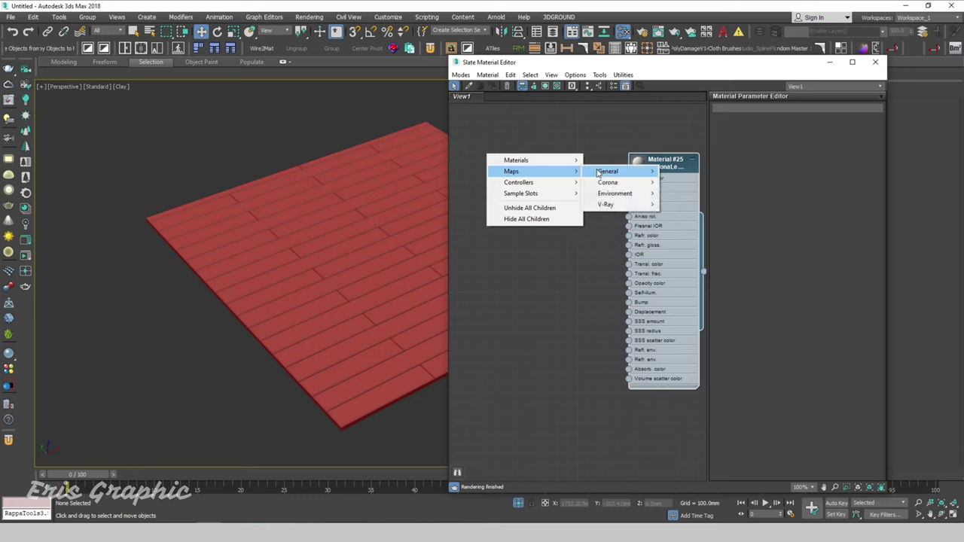
pyautogui.moveTo(614, 172)
pyautogui.click(702, 316)
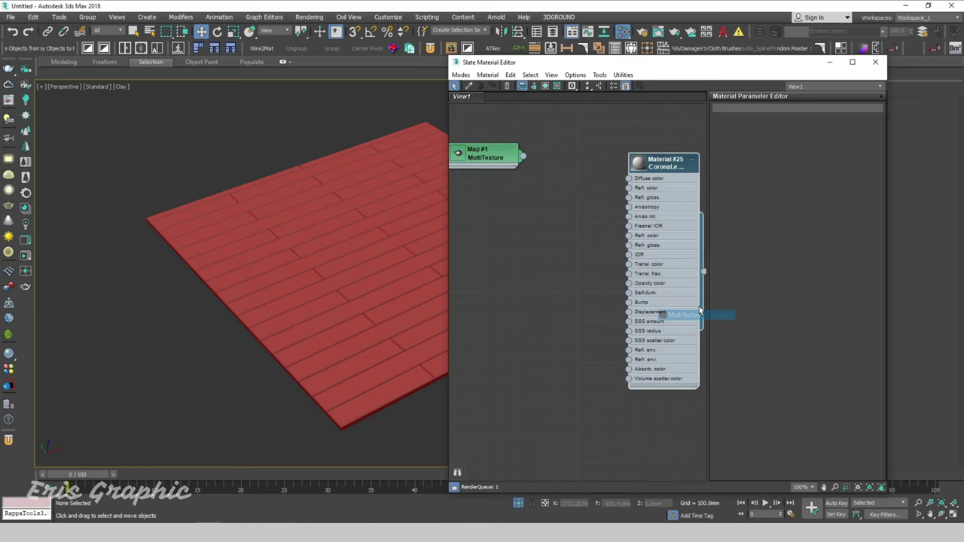
pyautogui.moveTo(496, 162)
pyautogui.mouseDown()
pyautogui.moveTo(576, 175)
pyautogui.moveTo(554, 160)
pyautogui.mouseUp()
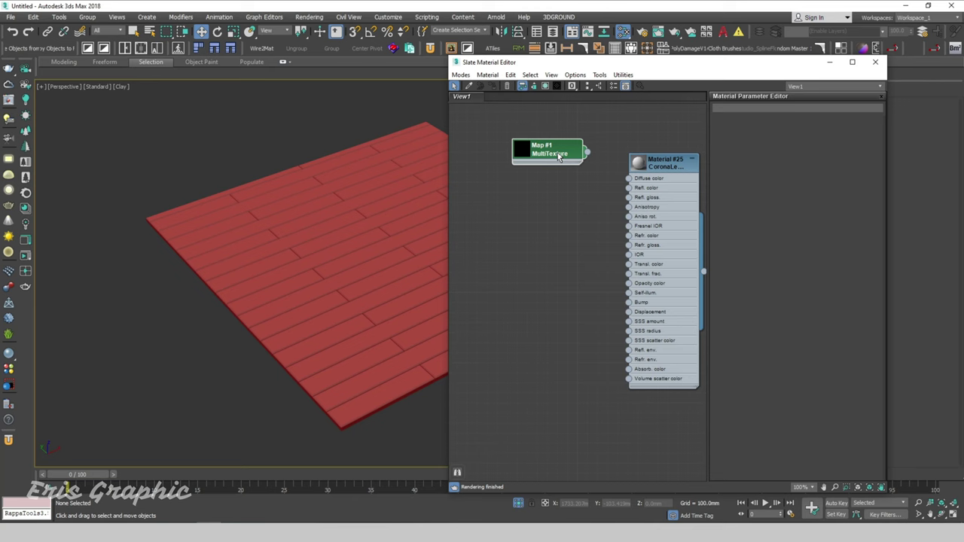
pyautogui.doubleClick(553, 160)
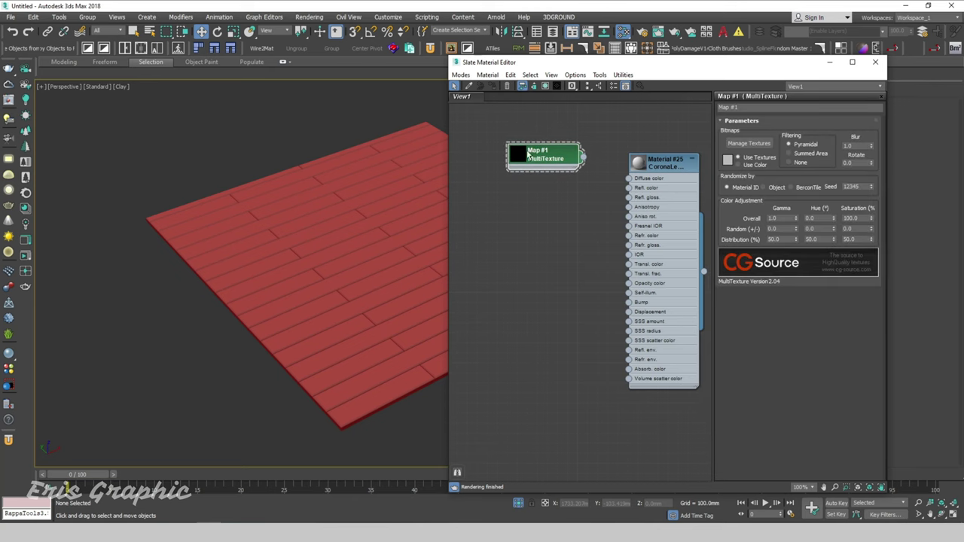
# - Add the eight W1 wood bitmaps from Downloads\WOOD TEXTURES to the MultiTexture map
pyautogui.click(769, 146)
pyautogui.click(104, 103)
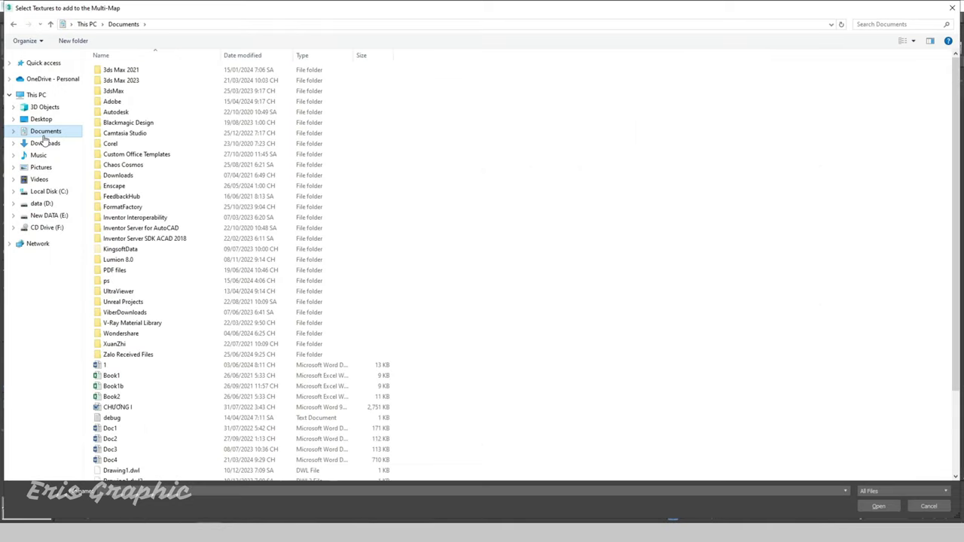
pyautogui.click(47, 143)
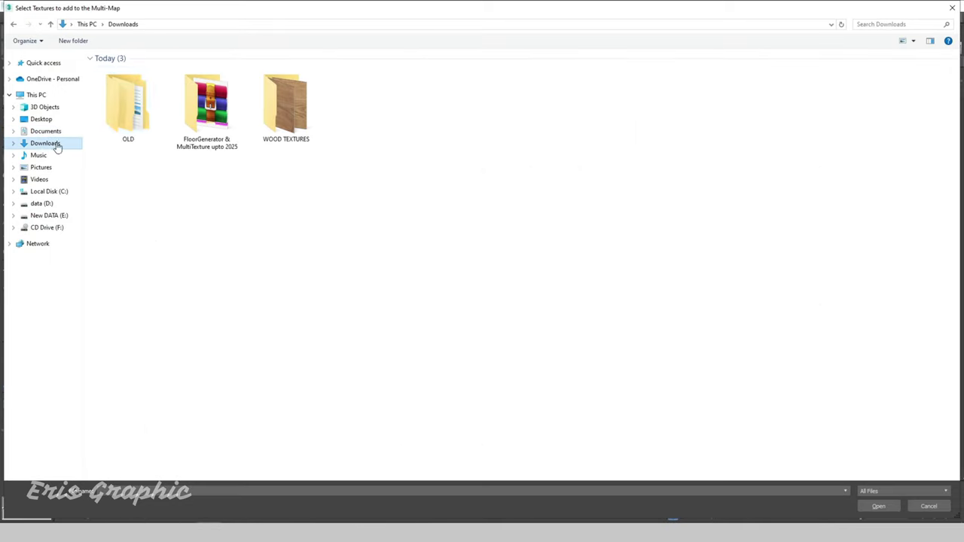
pyautogui.doubleClick(285, 111)
pyautogui.moveTo(629, 169); pyautogui.dragTo(96, 96)
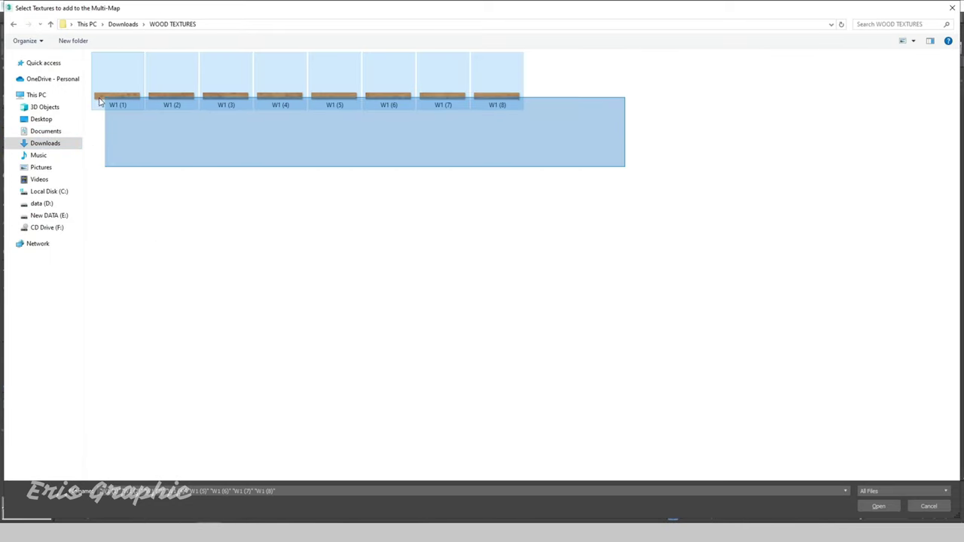
pyautogui.click(878, 506)
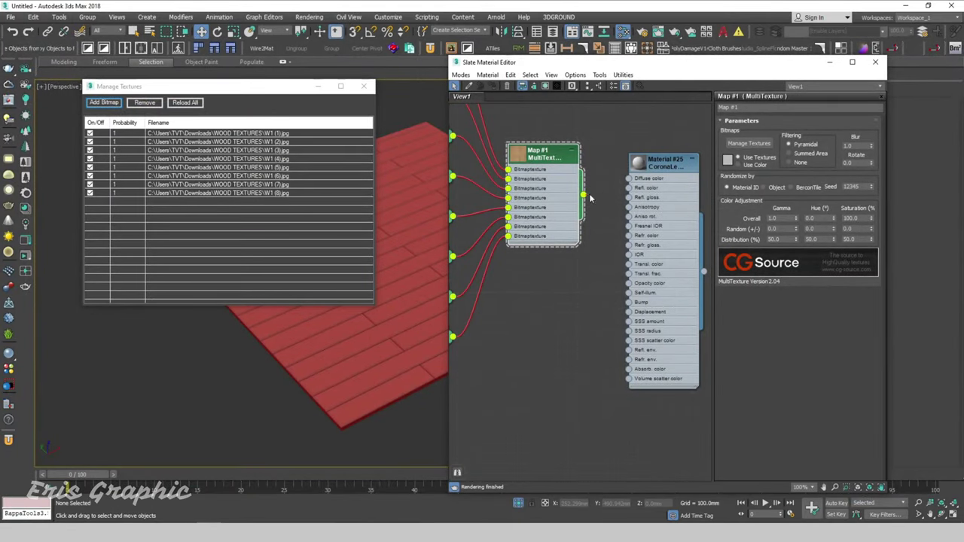
# - Wire Map #1 into Material #25's Diffuse color, show it in the viewport, and close the editor
pyautogui.moveTo(583, 195); pyautogui.dragTo(629, 179)
pyautogui.click(363, 86)
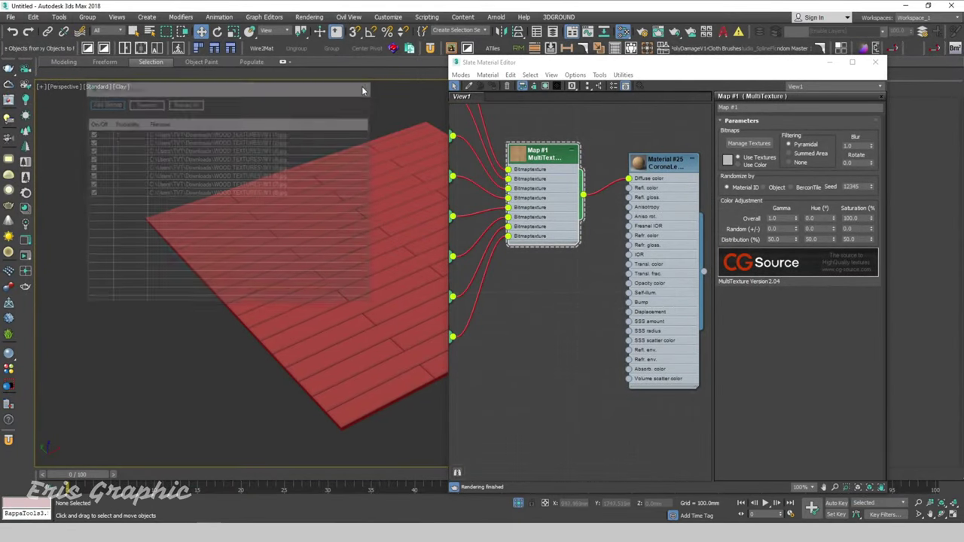
pyautogui.click(354, 162)
pyautogui.click(666, 164)
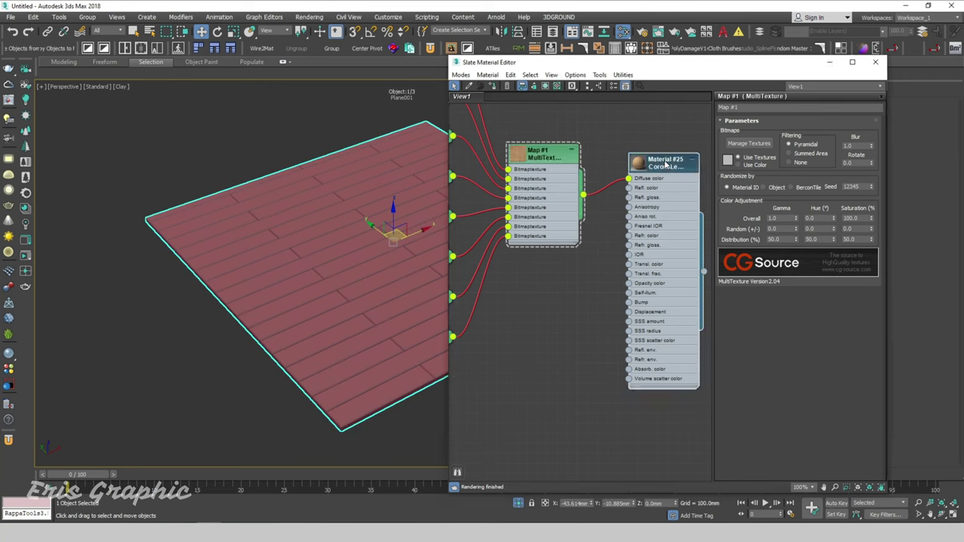
pyautogui.click(494, 88)
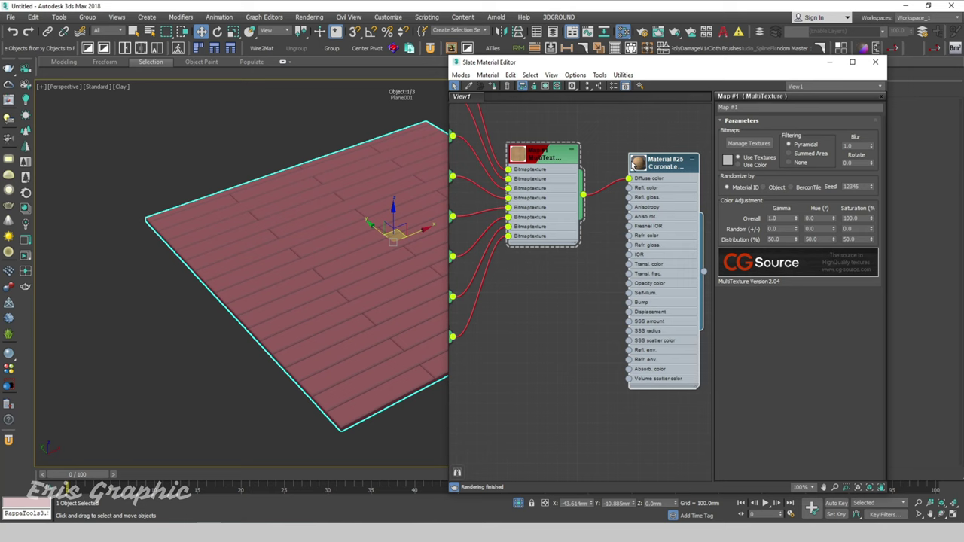
pyautogui.click(546, 86)
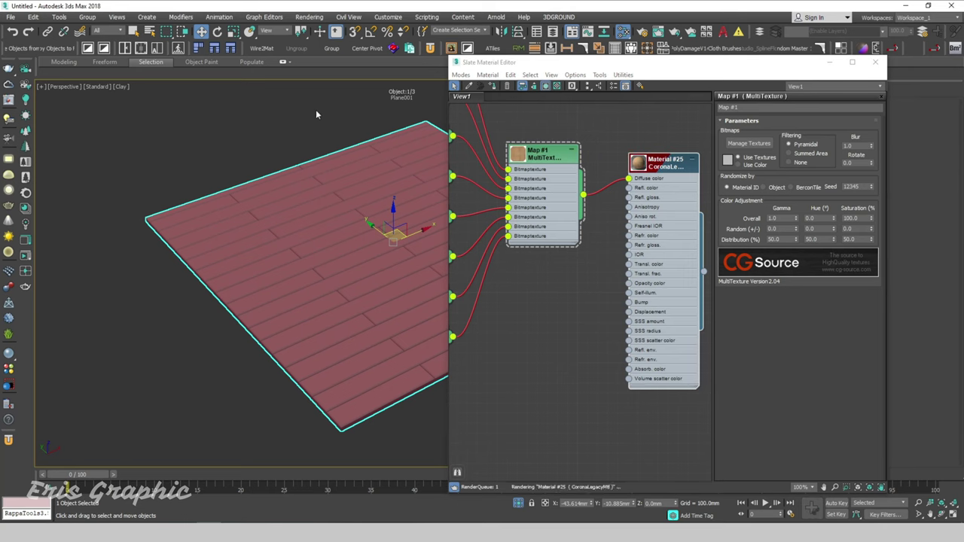
pyautogui.click(316, 110)
pyautogui.click(90, 95)
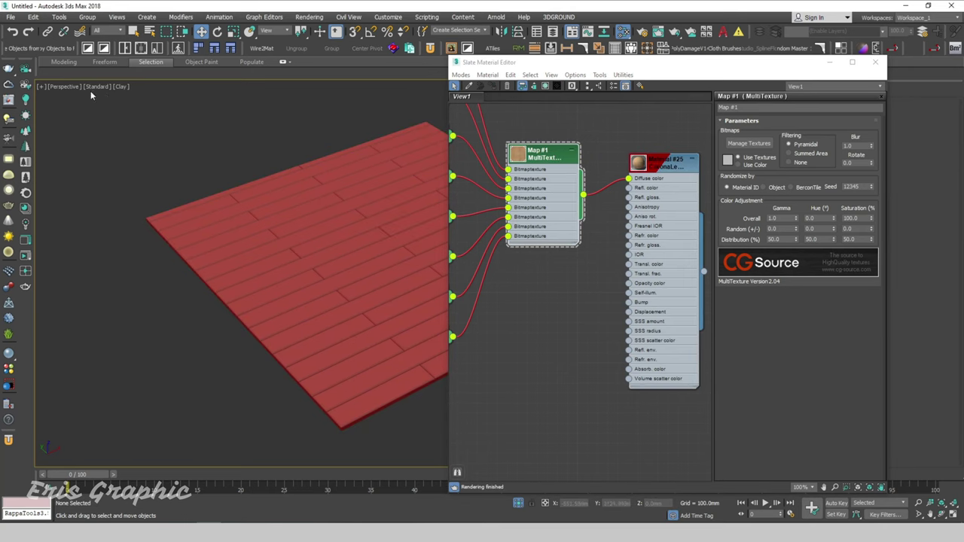
pyautogui.click(874, 62)
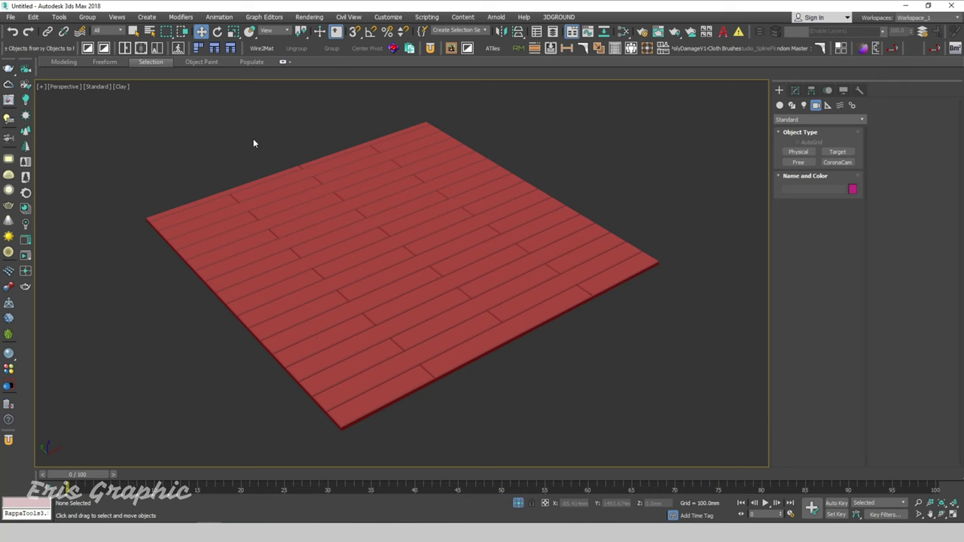
# - Switch viewport shading from Clay to Default Shading and check the wood floor in top and angled views
pyautogui.click(121, 86)
pyautogui.click(150, 97)
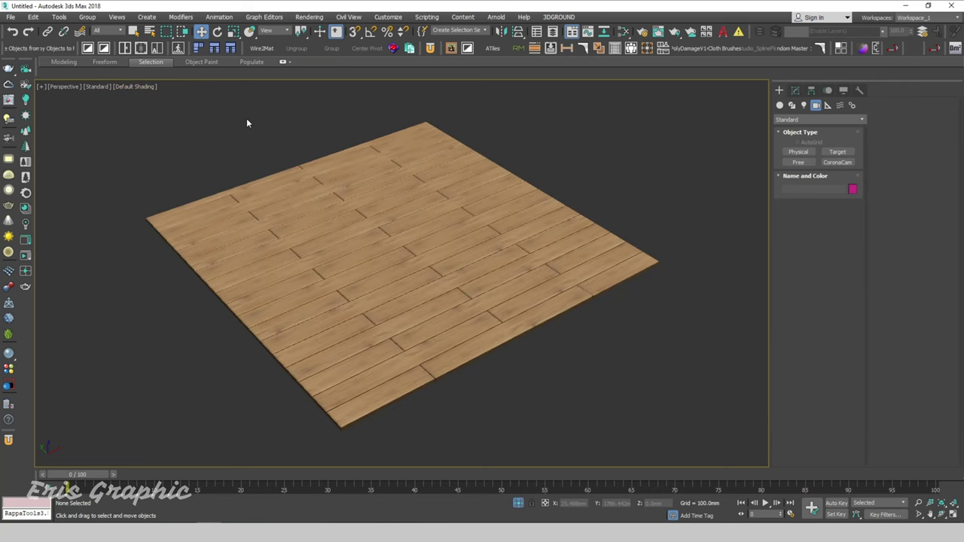
pyautogui.click(537, 295)
pyautogui.press('t')
pyautogui.press('z')
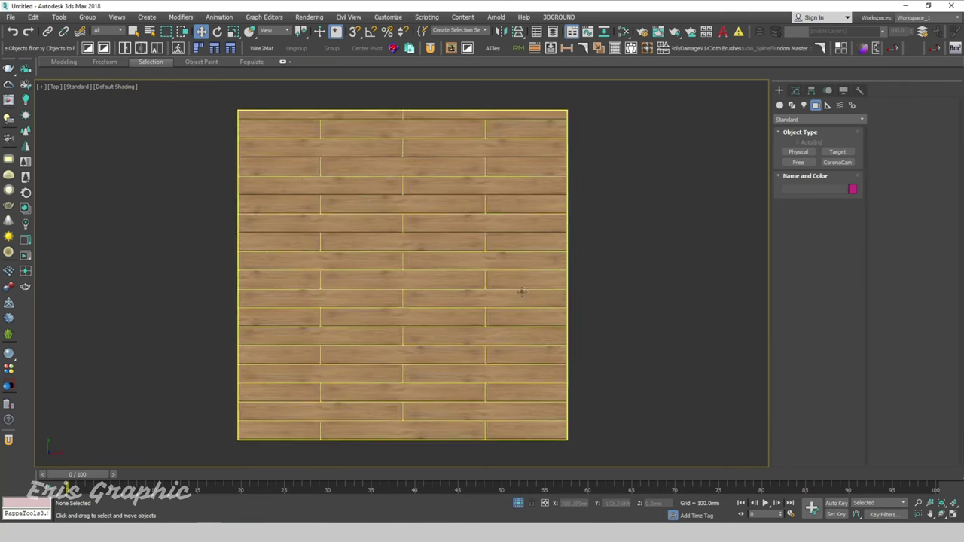
pyautogui.scroll(5, 459, 268)
pyautogui.scroll(-5, 445, 262)
pyautogui.scroll(-5, 444, 262)
pyautogui.click(494, 306)
pyautogui.keyDown('alt'); pyautogui.moveTo(494, 306); pyautogui.dragTo(532, 250, button='middle'); pyautogui.keyUp('alt')
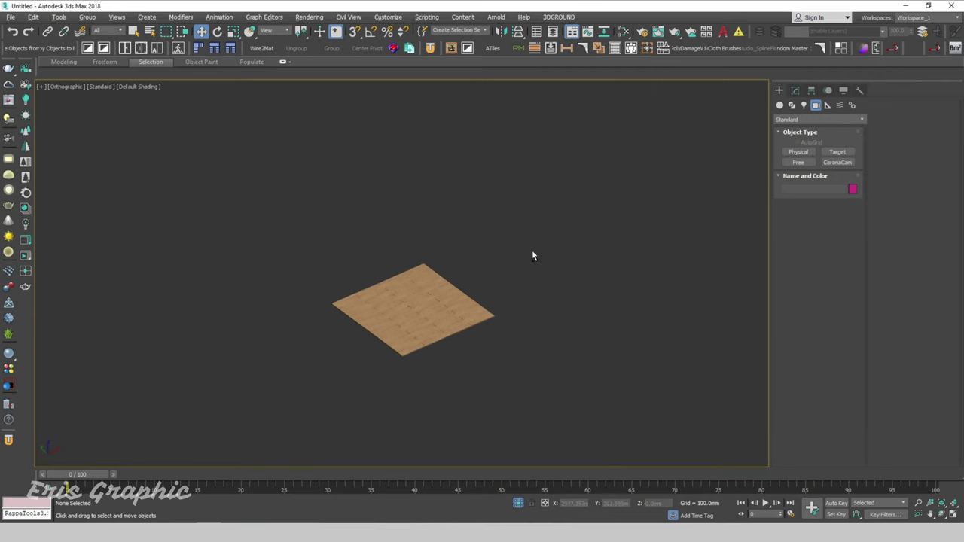
pyautogui.hotkey('alt', 'w')
# - Activate the camera viewport and start a Corona interactive render of the floor
pyautogui.click(343, 182)
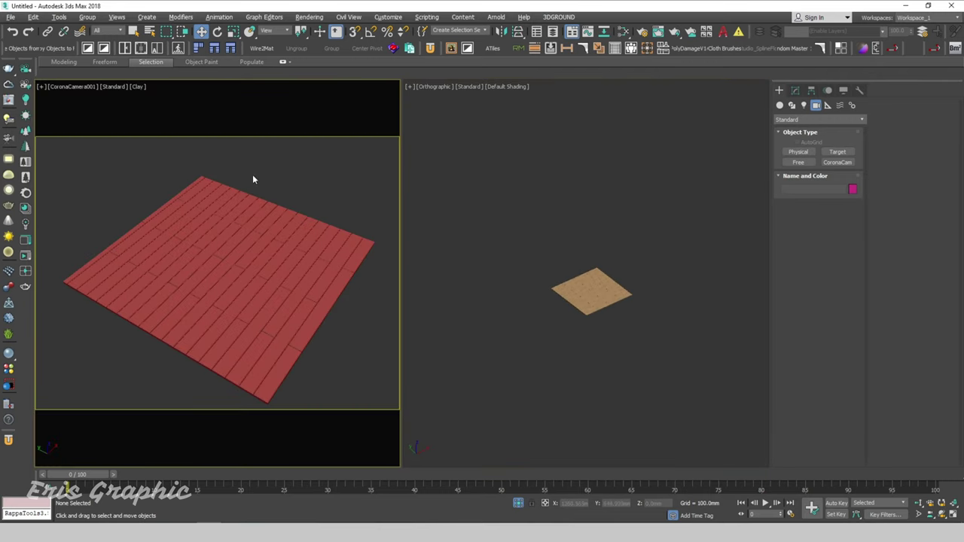
pyautogui.scroll(3, 572, 280)
pyautogui.click(614, 307)
pyautogui.scroll(2, 614, 309)
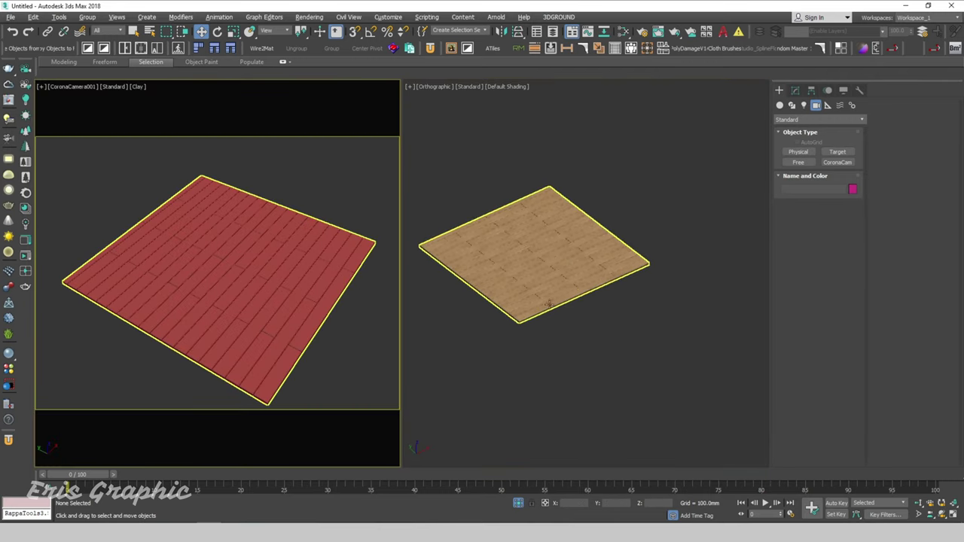
pyautogui.click(92, 180)
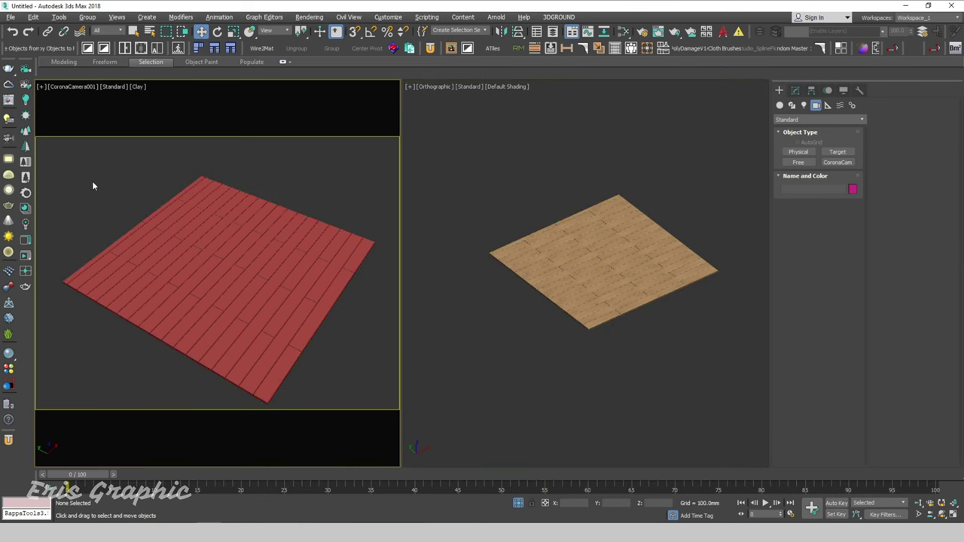
pyautogui.click(24, 257)
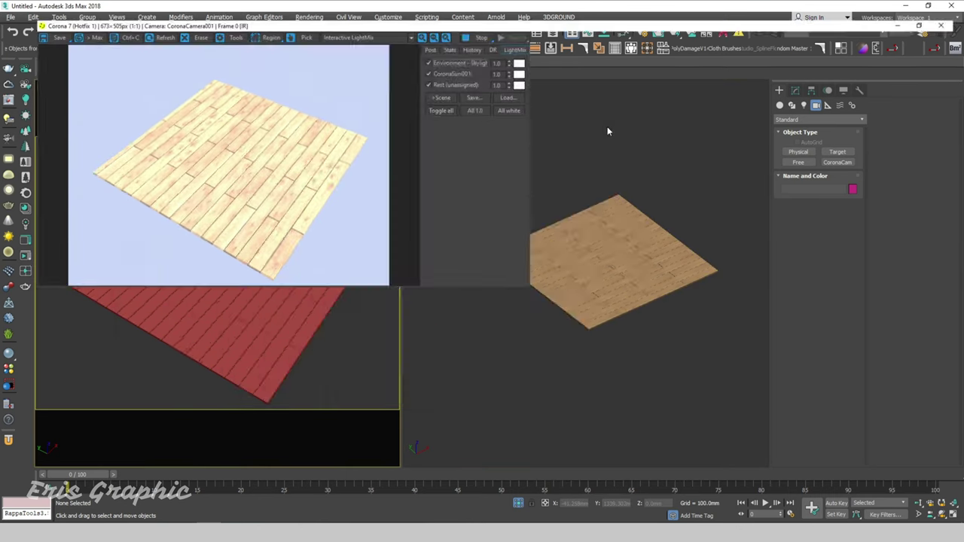
# - Maximize the Corona frame buffer, zoom to 2:1 to inspect the planks, then back to 1:1
pyautogui.click(605, 125)
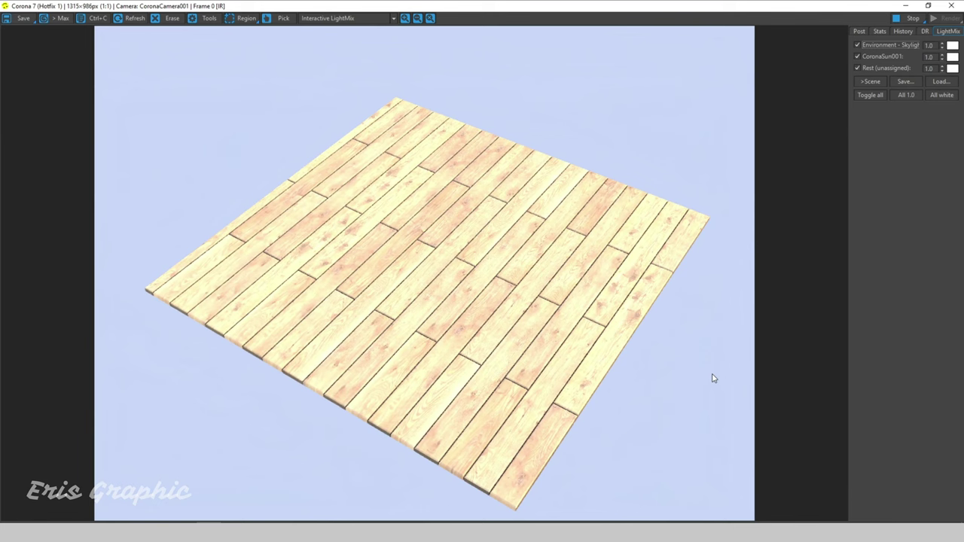
pyautogui.scroll(1, 539, 293)
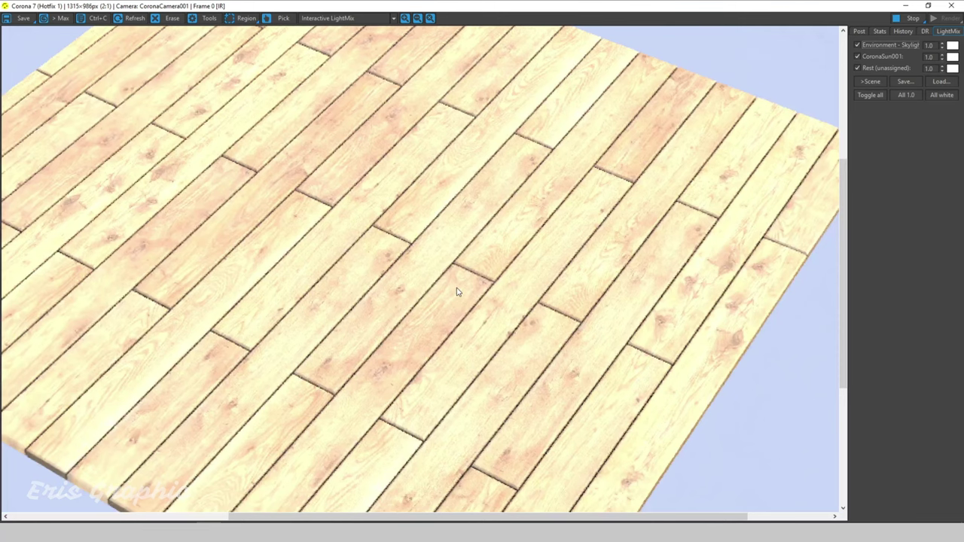
pyautogui.scroll(-1, 456, 292)
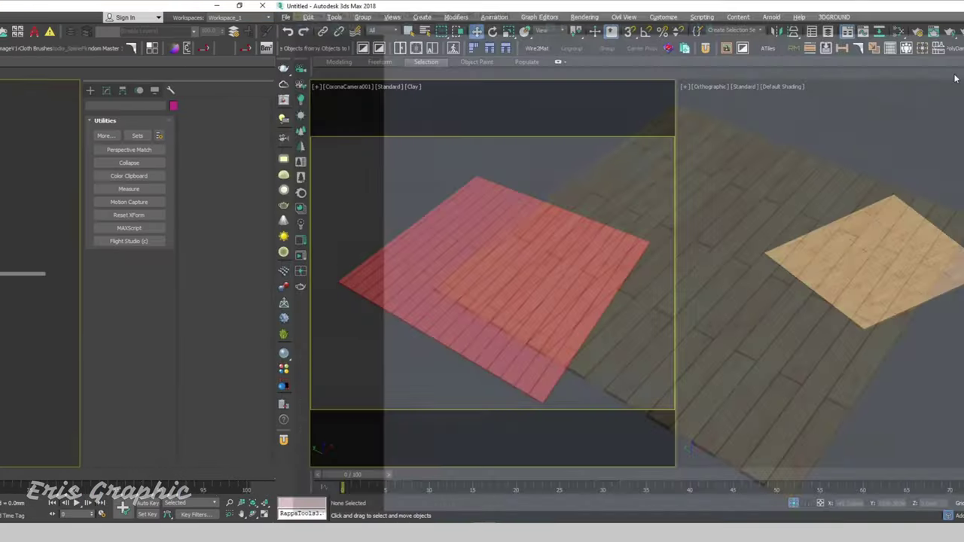
# - Open the Slate Material Editor and add a new Corona material, Material #27
pyautogui.press('m')
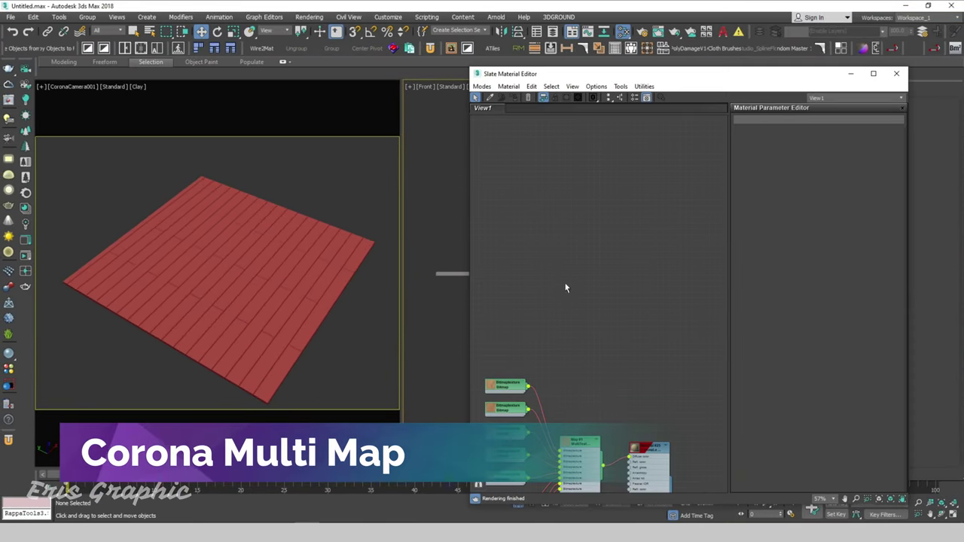
pyautogui.rightClick(530, 174)
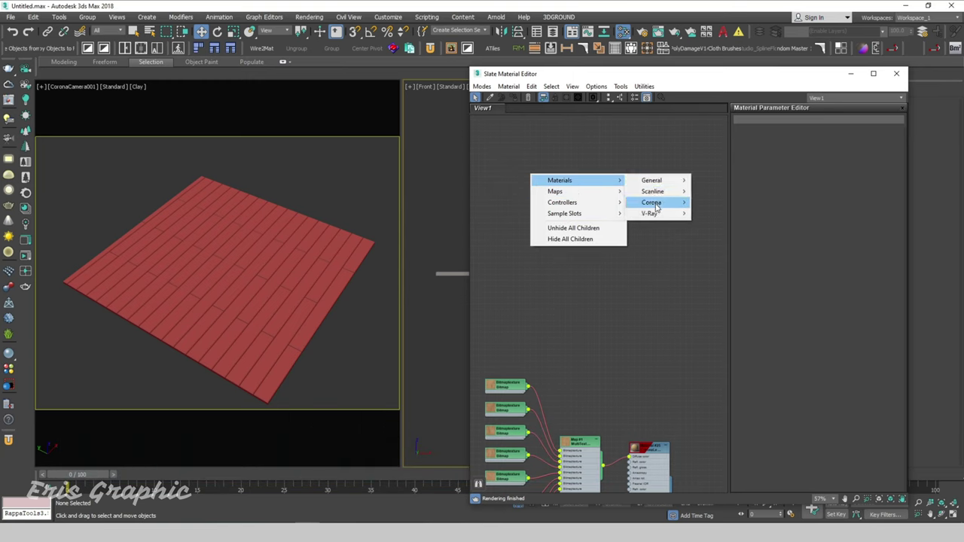
pyautogui.moveTo(652, 203)
pyautogui.click(739, 224)
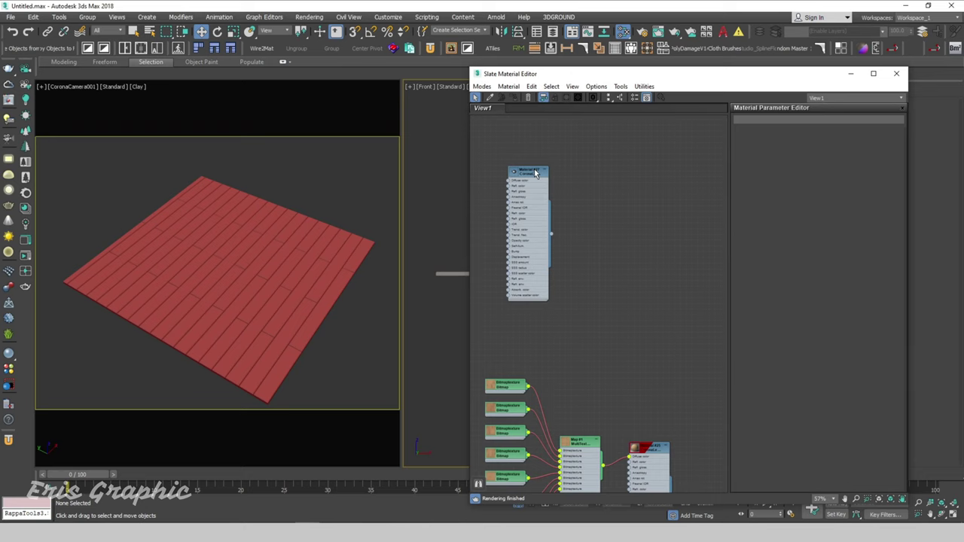
pyautogui.moveTo(540, 177); pyautogui.dragTo(681, 205)
# - Add a CoronaMultiMap (Map #3) and wire it into Material #27's Diffuse color
pyautogui.rightClick(476, 158)
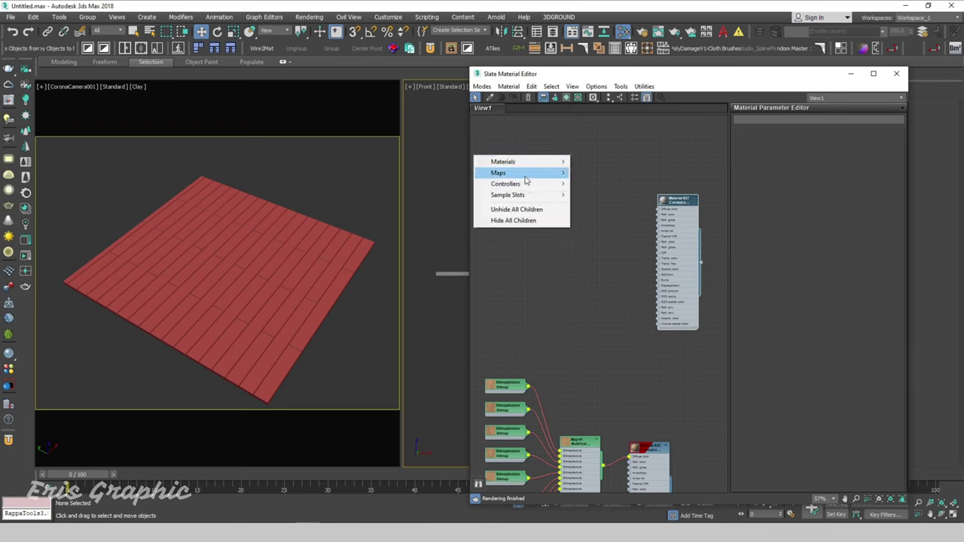
pyautogui.moveTo(595, 184)
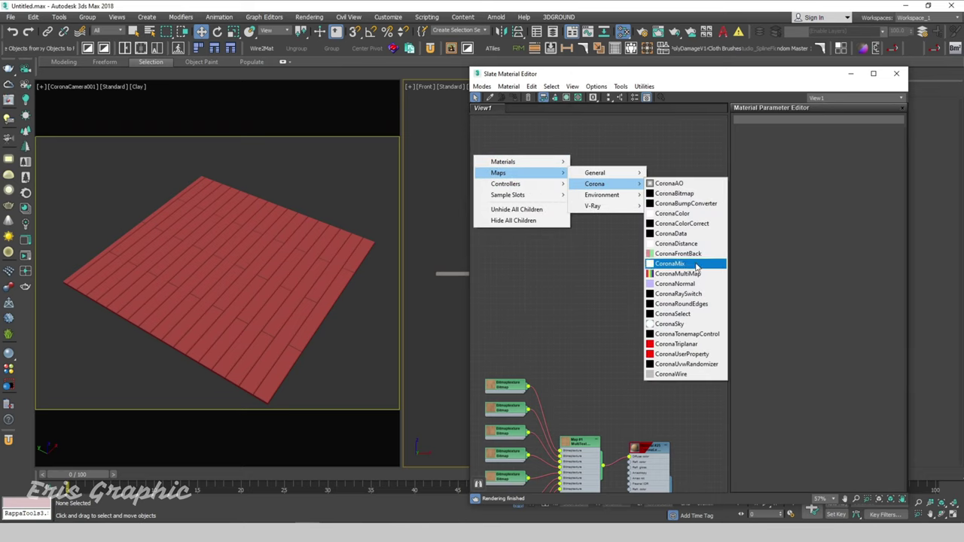
pyautogui.click(682, 274)
pyautogui.moveTo(485, 156); pyautogui.dragTo(584, 188)
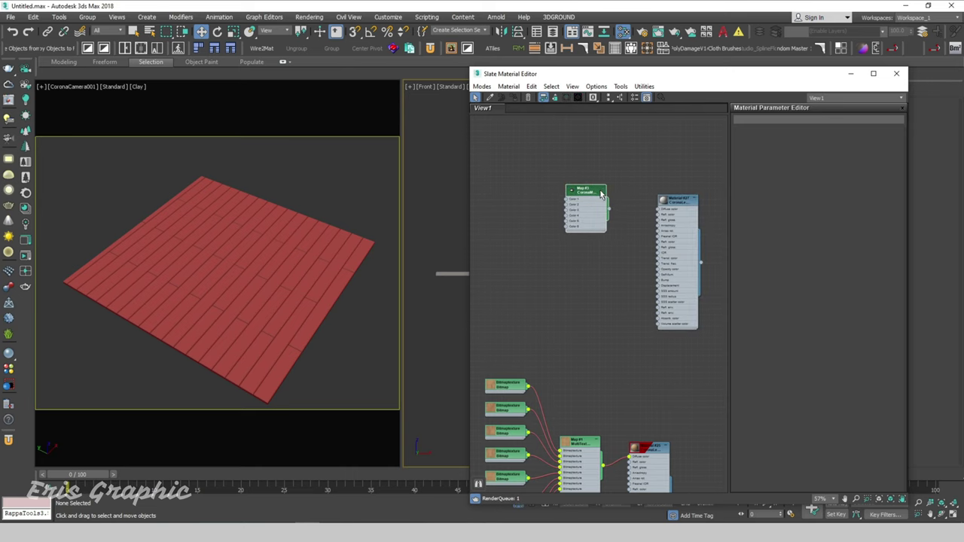
pyautogui.scroll(5, 588, 188)
pyautogui.doubleClick(669, 75)
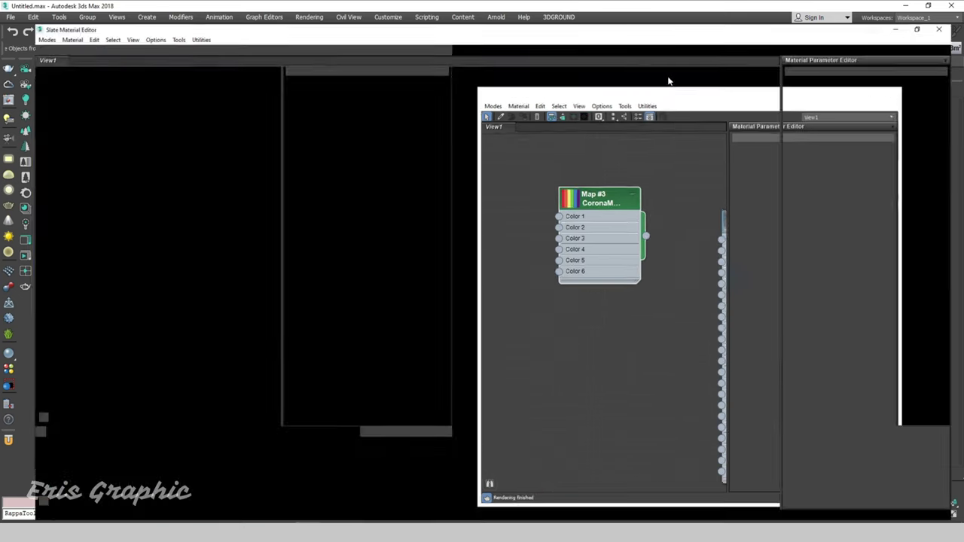
pyautogui.moveTo(196, 162)
pyautogui.mouseDown(button='middle')
pyautogui.moveTo(444, 264)
pyautogui.moveTo(397, 153)
pyautogui.mouseUp(button='middle')
pyautogui.scroll(2, 444, 264)
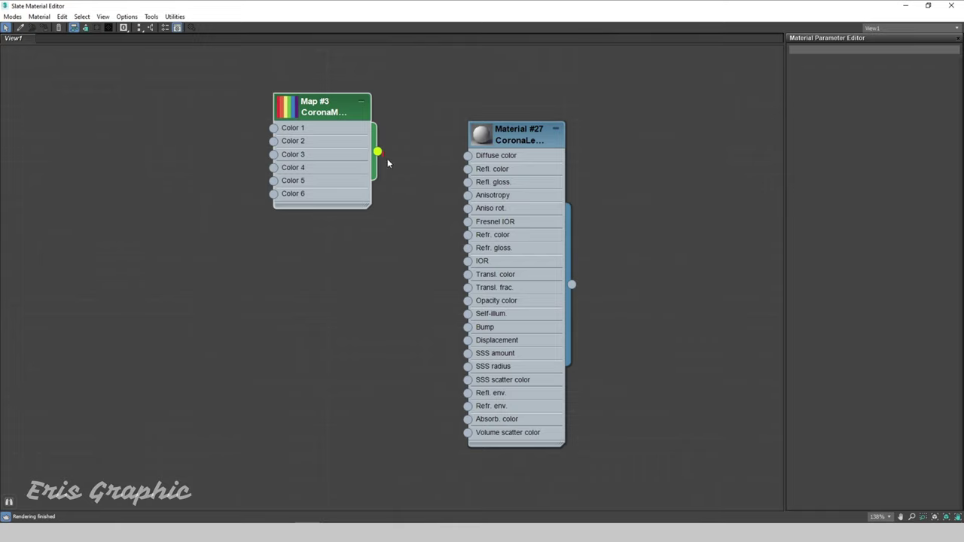
pyautogui.moveTo(378, 153); pyautogui.dragTo(467, 155)
pyautogui.doubleClick(324, 106)
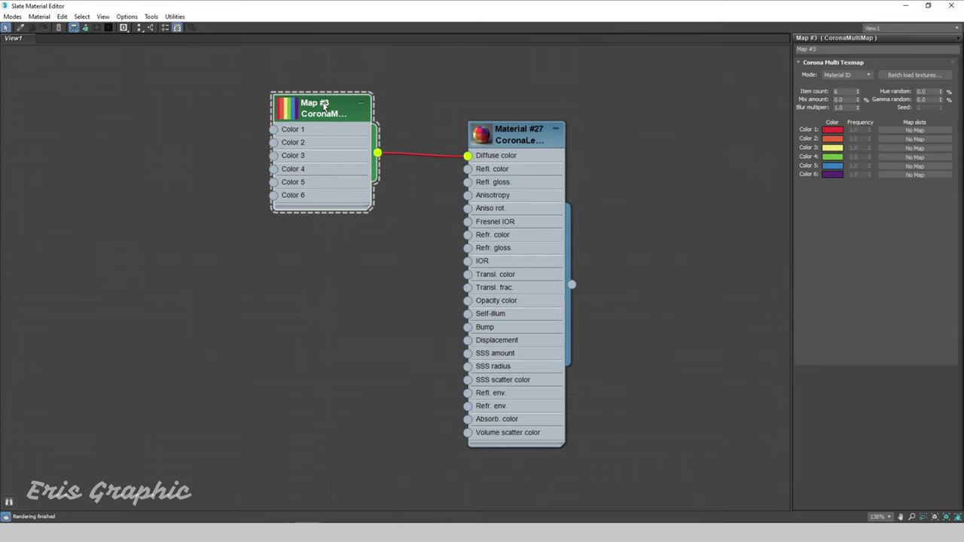
# - Assign Material #27 with the CoronaMultiMap to the floor plane
pyautogui.click(928, 5)
pyautogui.moveTo(675, 86); pyautogui.dragTo(704, 98)
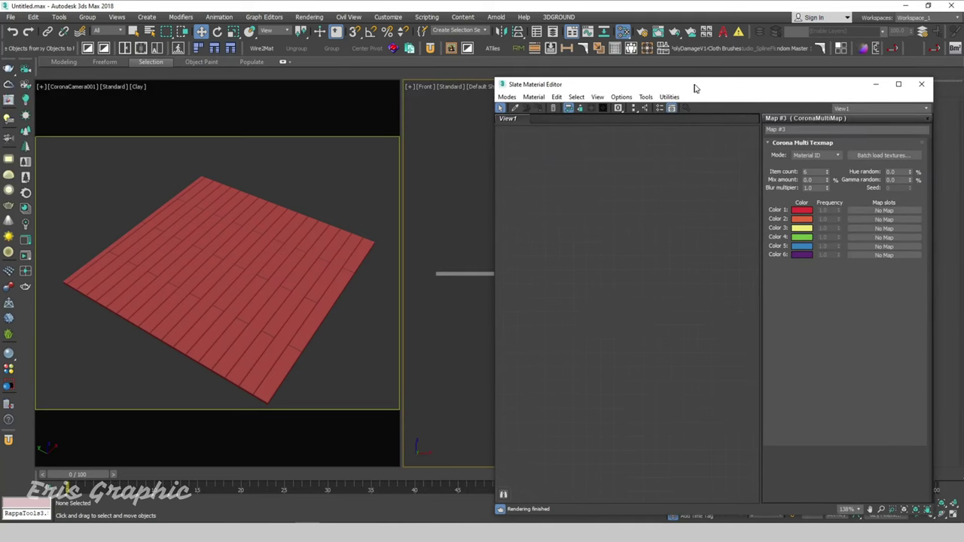
pyautogui.click(287, 239)
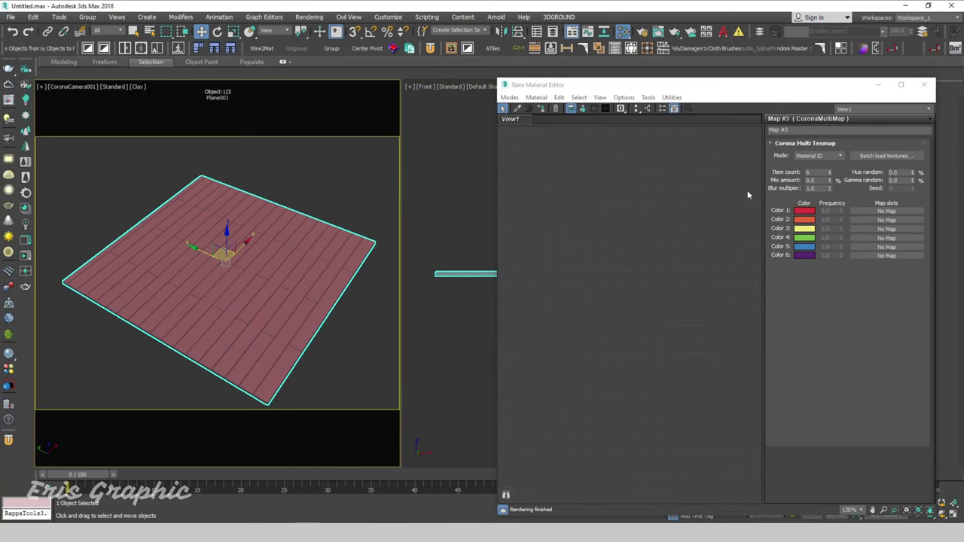
pyautogui.moveTo(747, 189); pyautogui.dragTo(540, 224, button='middle')
pyautogui.scroll(-3, 540, 223)
pyautogui.moveTo(681, 220); pyautogui.dragTo(639, 218, button='middle')
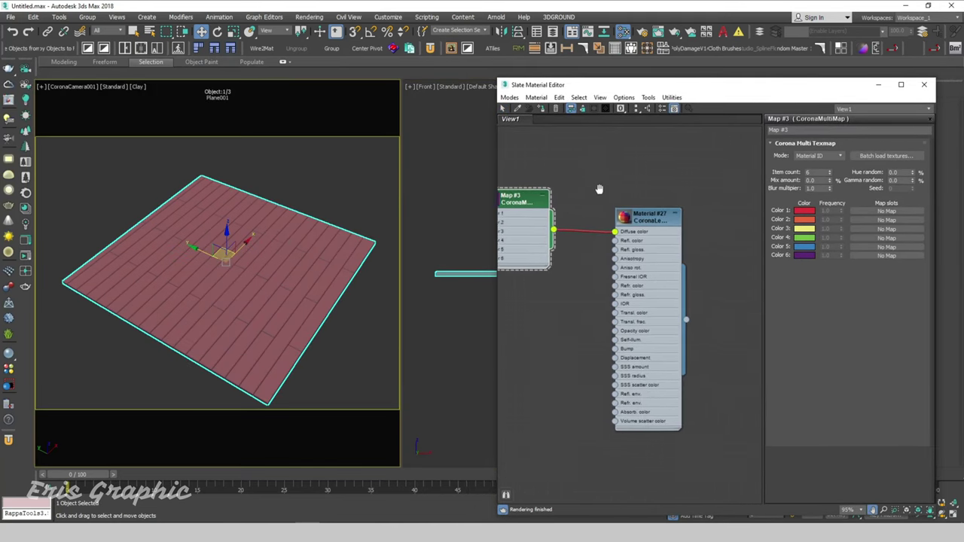
pyautogui.click(638, 219)
pyautogui.click(544, 110)
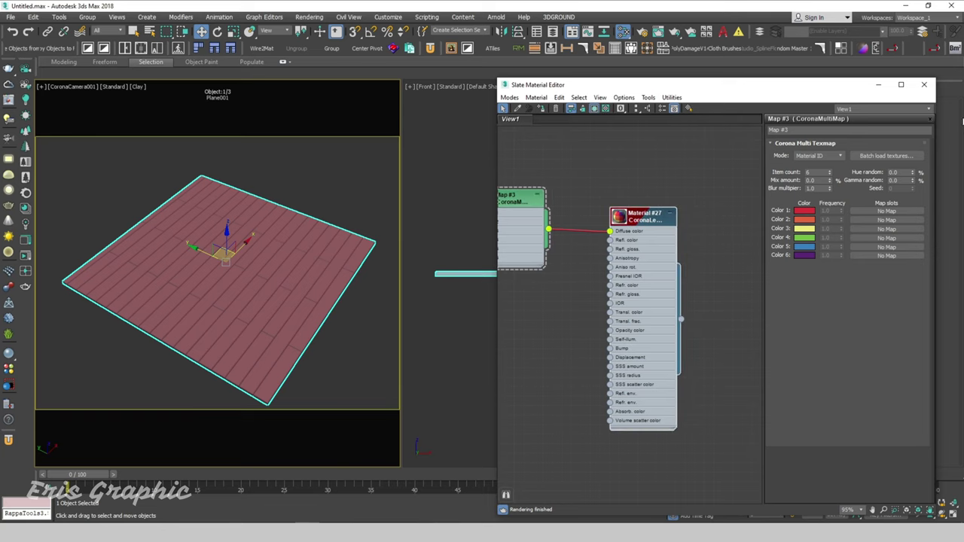
# - Start a Corona interactive render showing planks in six random colours, with Slate beside it
pyautogui.click(878, 89)
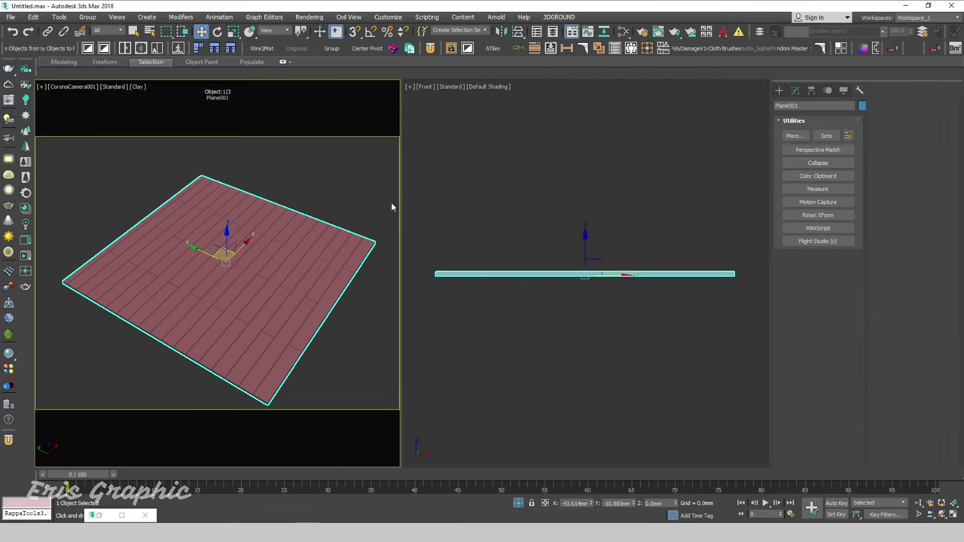
pyautogui.click(348, 184)
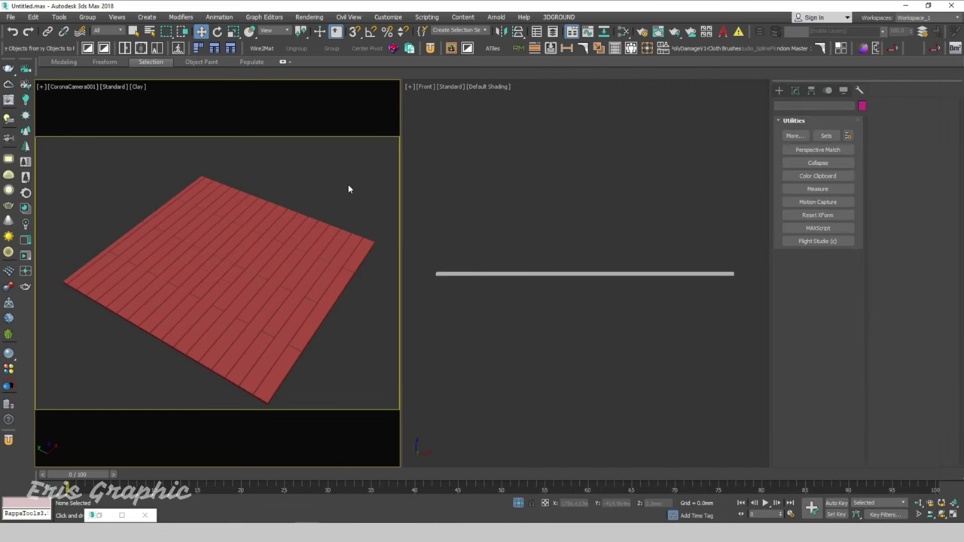
pyautogui.click(24, 257)
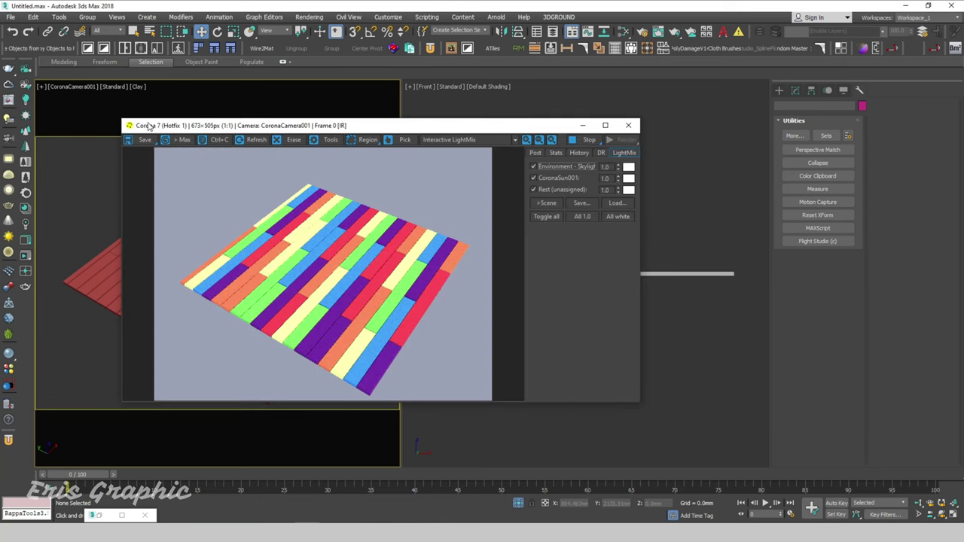
pyautogui.moveTo(363, 126); pyautogui.dragTo(315, 95)
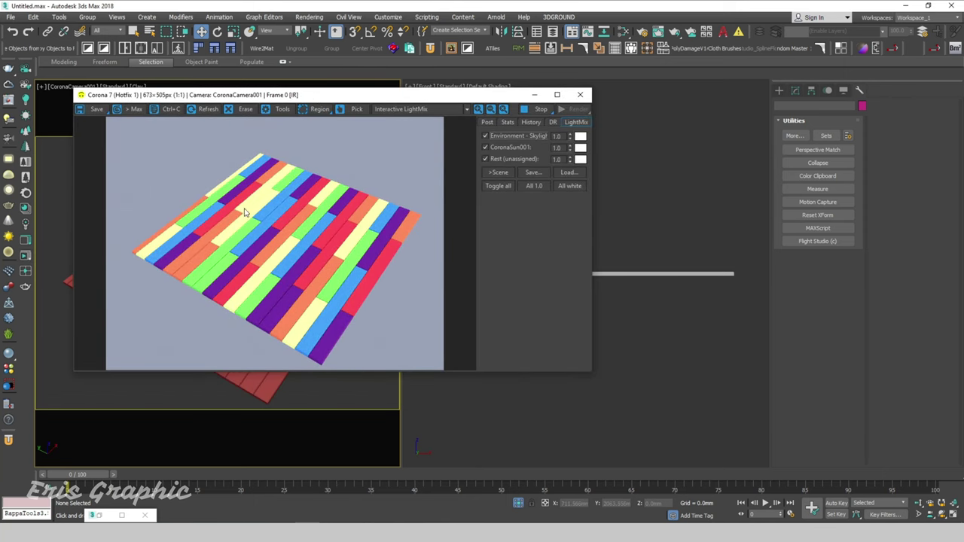
pyautogui.click(120, 515)
pyautogui.moveTo(630, 97); pyautogui.dragTo(610, 64)
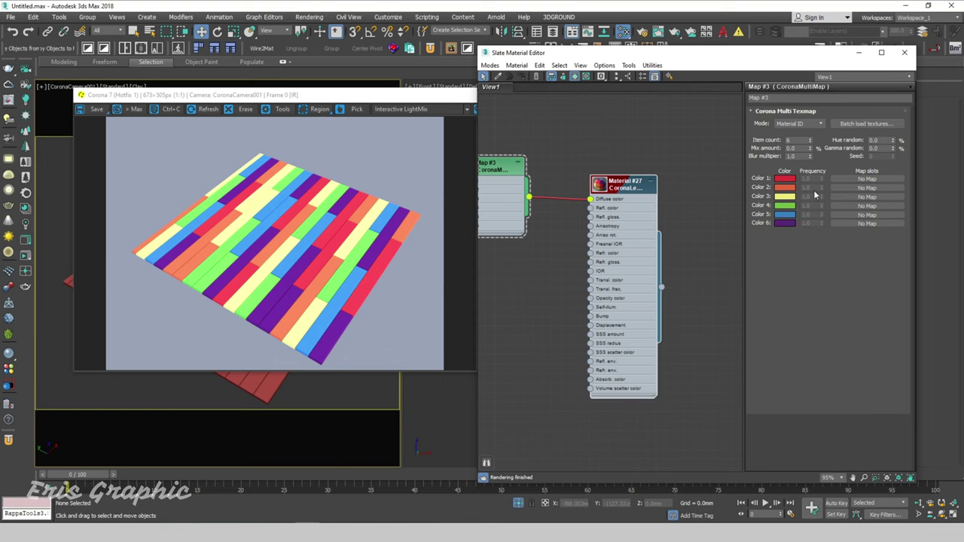
# - Set the CoronaMultiMap mode to Mesh Element and raise its seed to 7
pyautogui.click(811, 124)
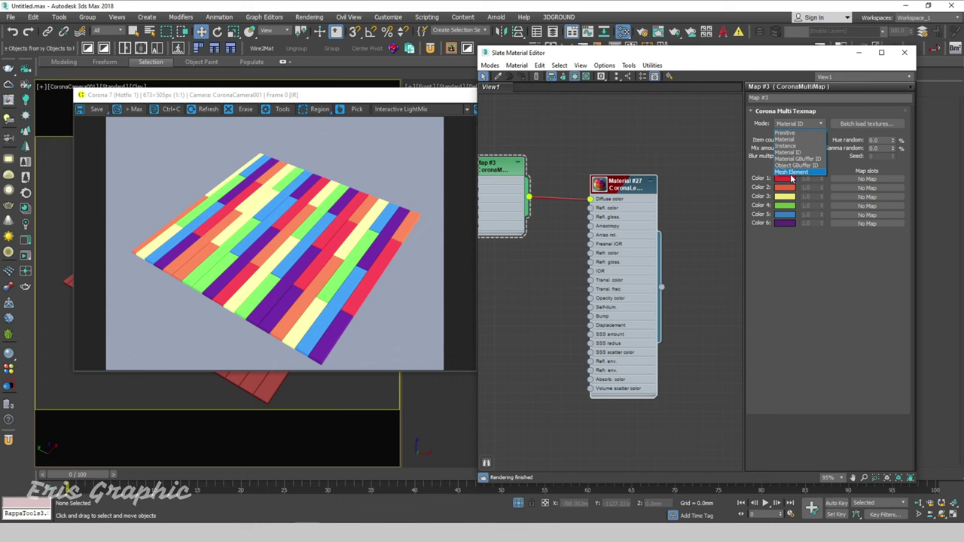
pyautogui.click(791, 171)
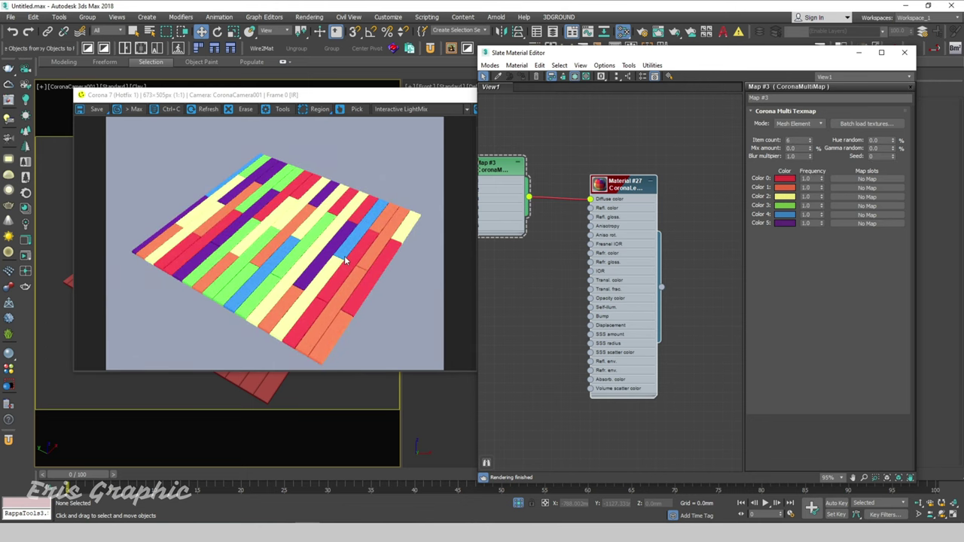
pyautogui.moveTo(333, 98); pyautogui.dragTo(307, 103)
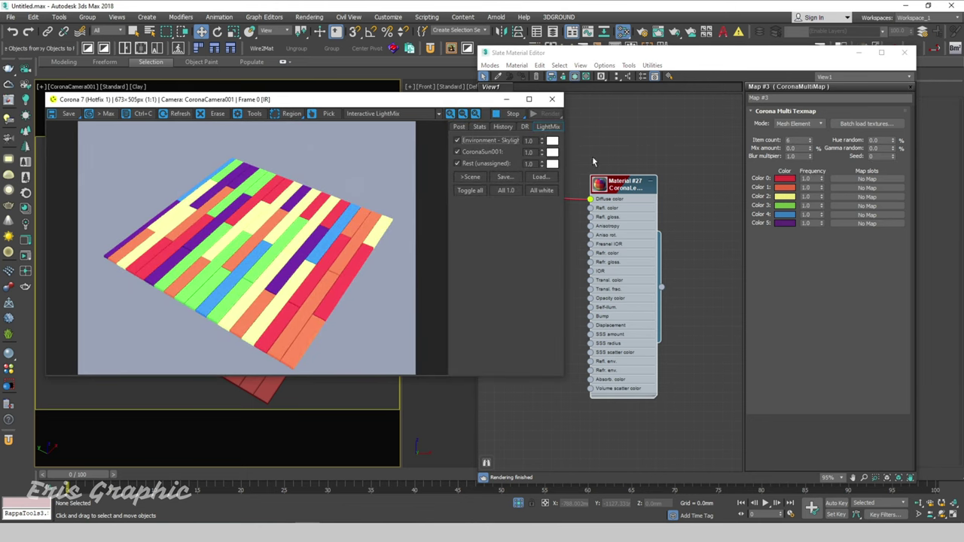
pyautogui.click(892, 155)
pyautogui.click(892, 155)
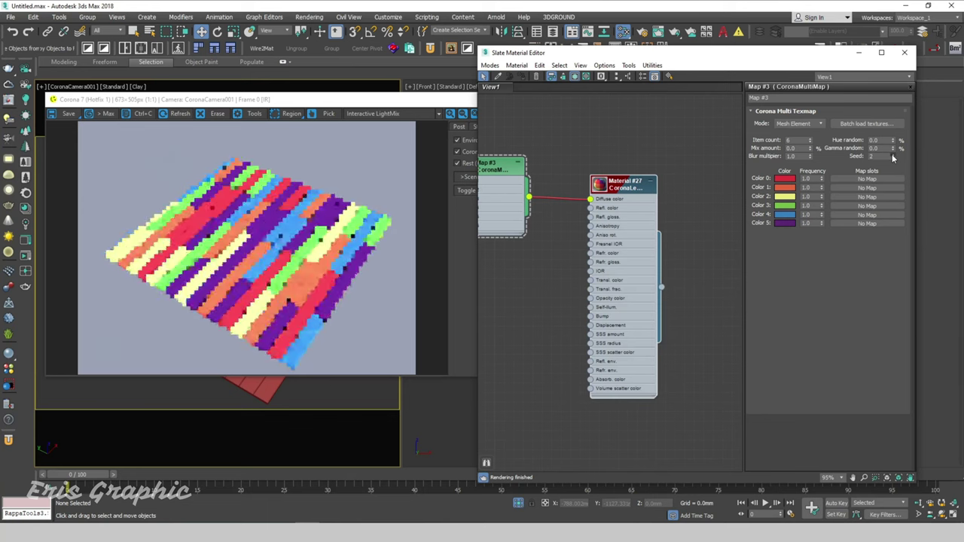
pyautogui.click(893, 155)
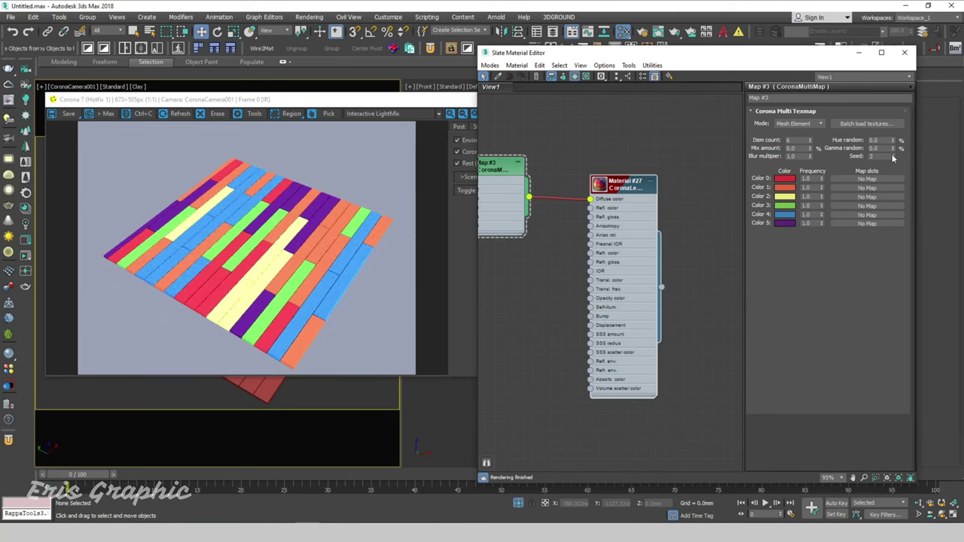
pyautogui.click(892, 155)
pyautogui.click(892, 155)
pyautogui.click(893, 155)
pyautogui.click(892, 155)
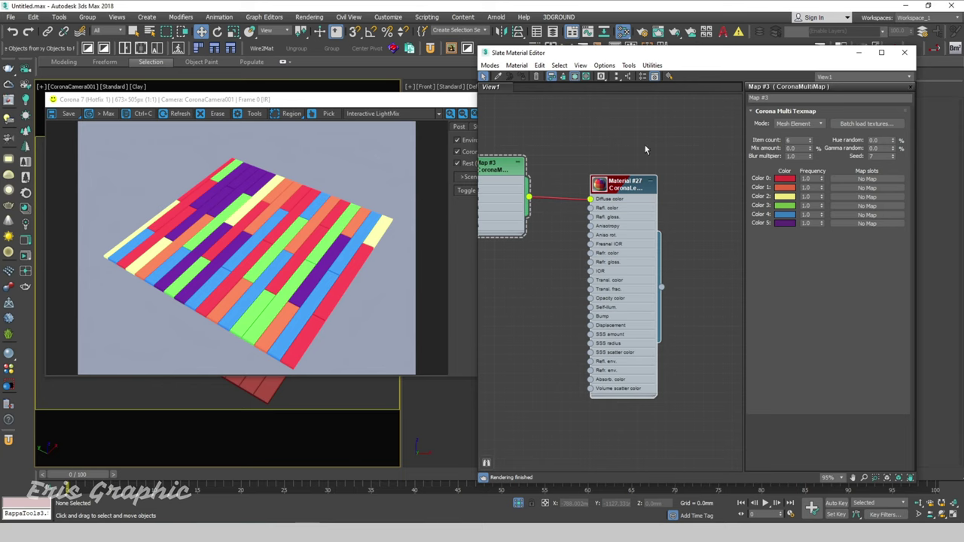
pyautogui.click(431, 128)
# - Batch load W1 (1) through W1 (8) from WOOD TEXTURES into the CoronaMultiMap
pyautogui.click(556, 97)
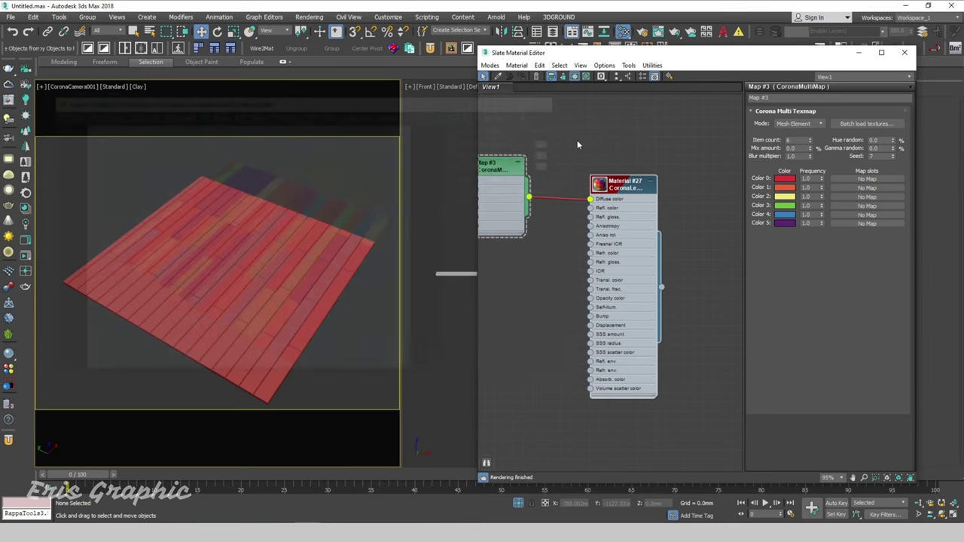
pyautogui.doubleClick(603, 49)
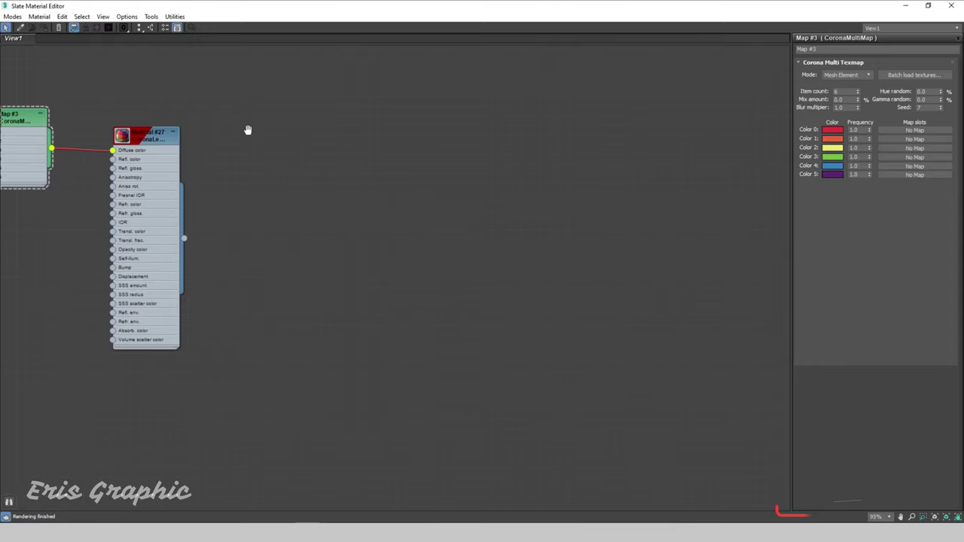
pyautogui.moveTo(248, 129); pyautogui.dragTo(304, 203, button='middle')
pyautogui.scroll(2, 305, 203)
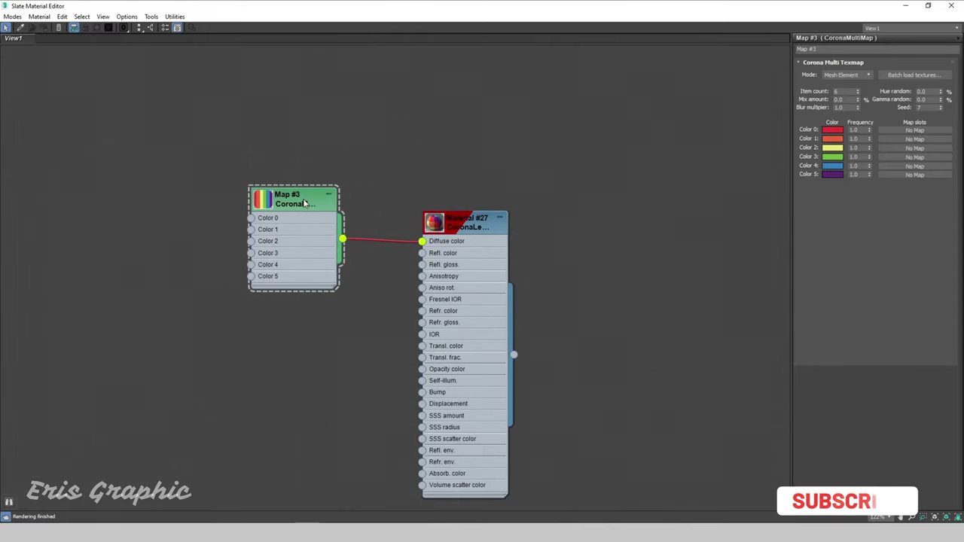
pyautogui.click(892, 75)
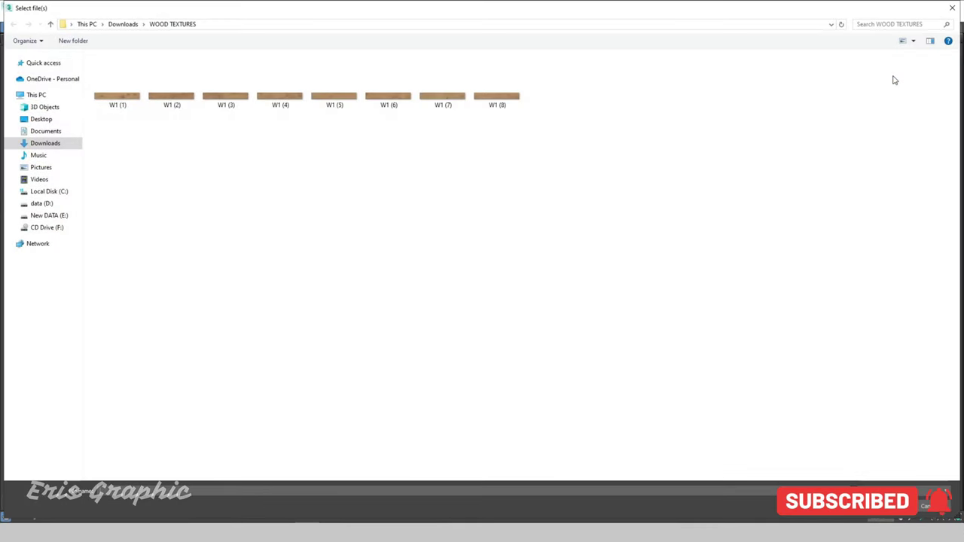
pyautogui.moveTo(676, 174); pyautogui.dragTo(113, 84)
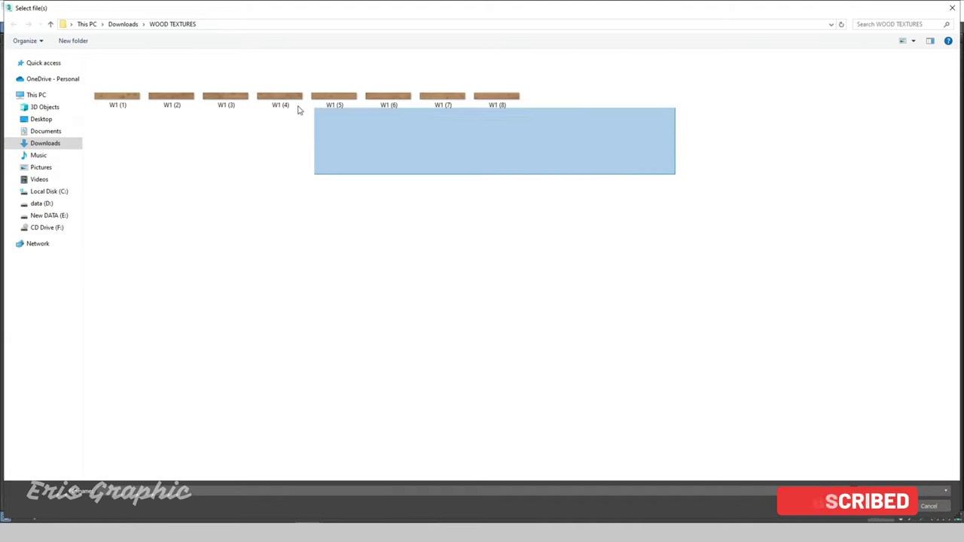
pyautogui.click(879, 507)
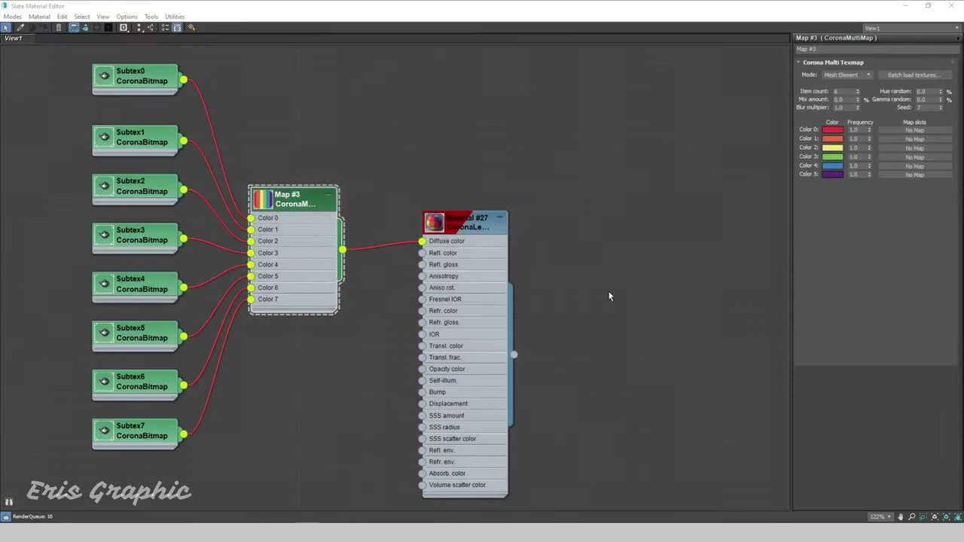
# - Restore the Material Editor to a window and select the floor plane
pyautogui.click(927, 5)
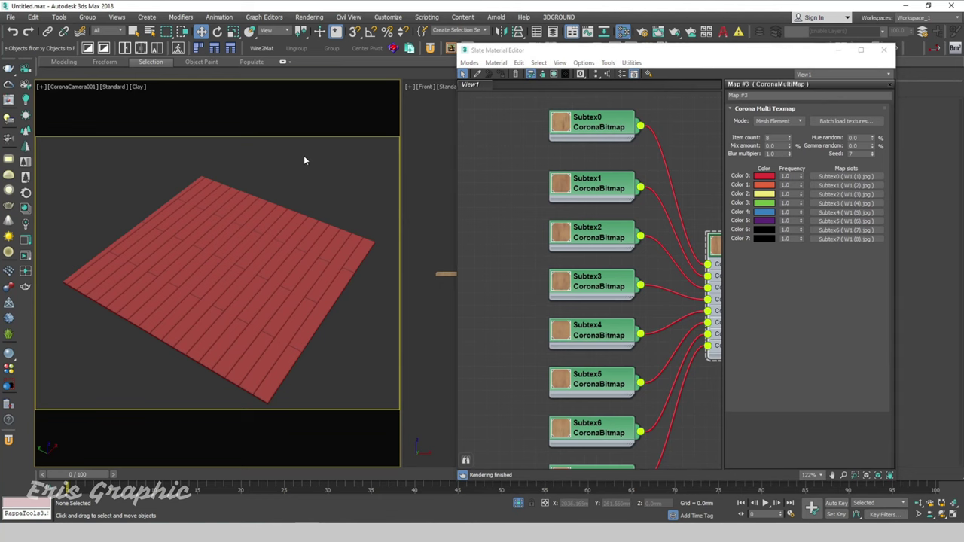
pyautogui.click(301, 226)
pyautogui.scroll(-2, 603, 182)
pyautogui.scroll(-2, 603, 181)
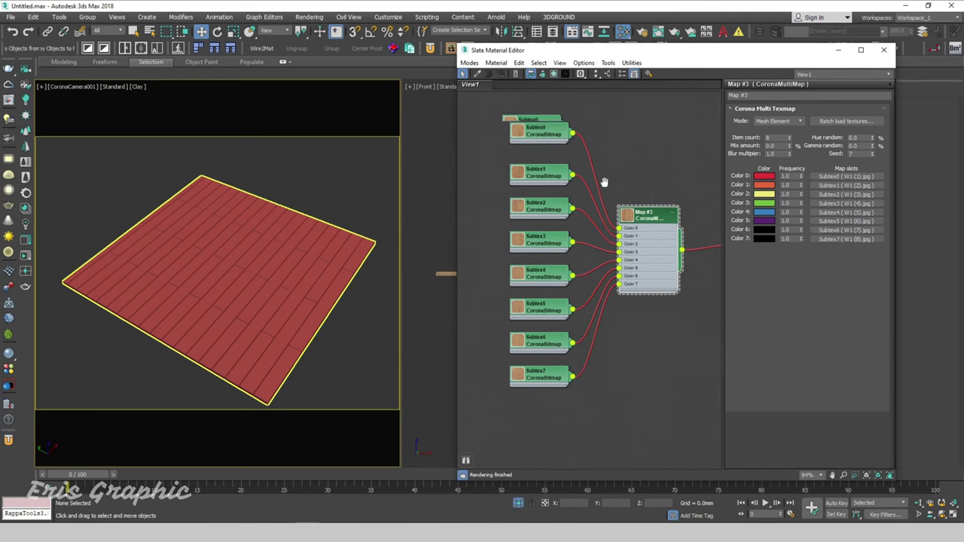
# - Render the W1 wood plank floor full-screen in Corona and zoom in to check plank detail
pyautogui.click(25, 258)
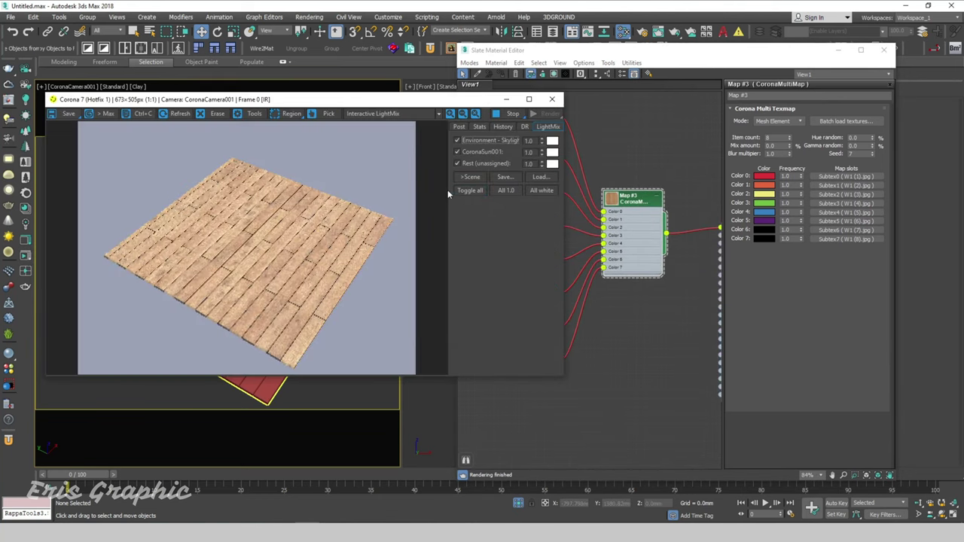
pyautogui.click(534, 99)
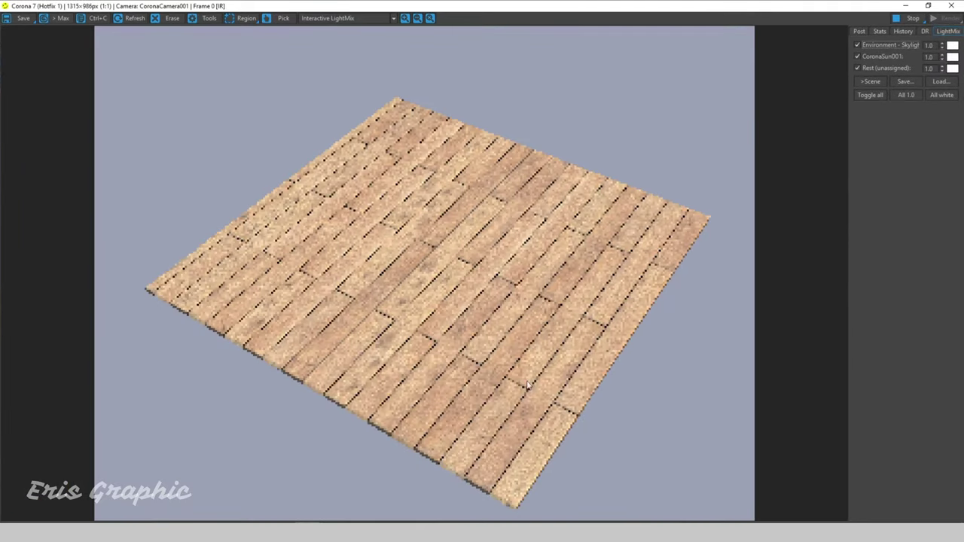
pyautogui.scroll(1, 158, 311)
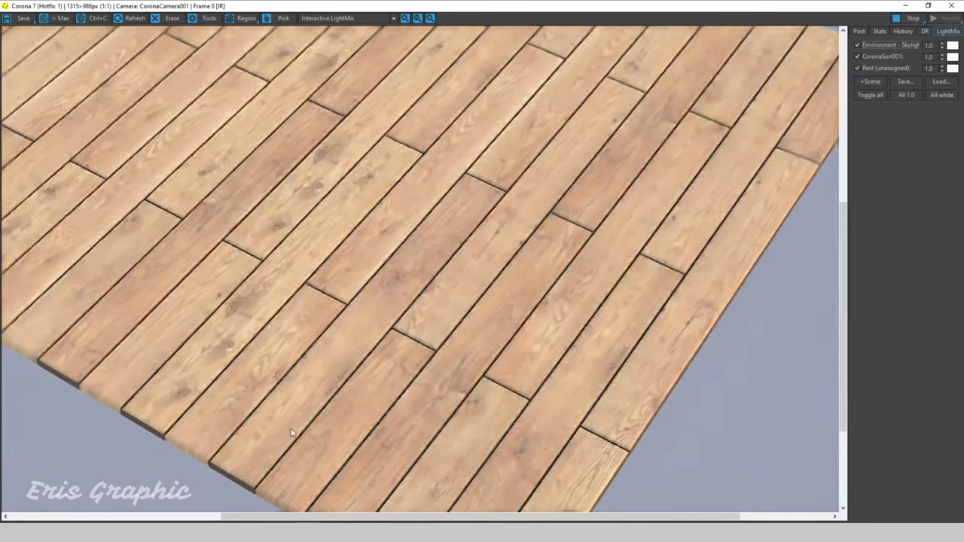
pyautogui.scroll(-1, 291, 432)
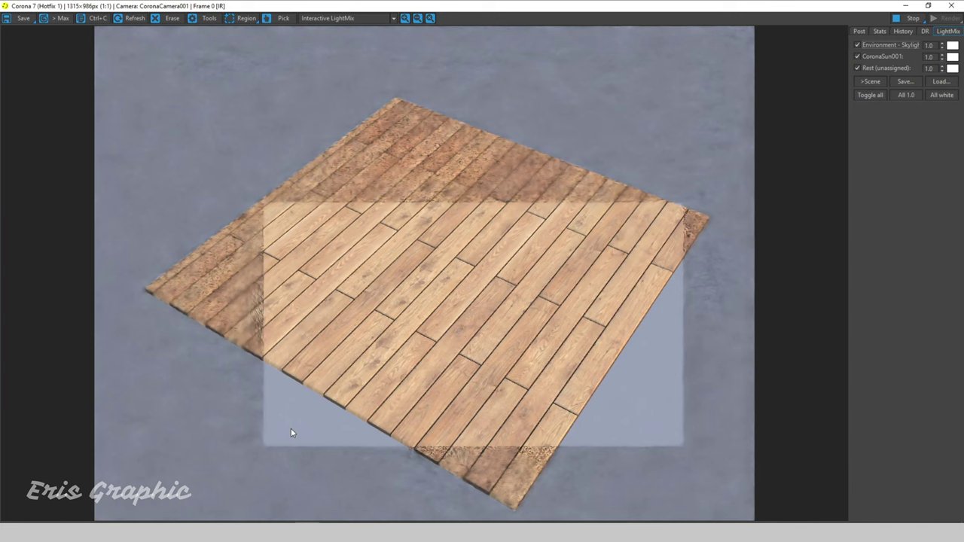
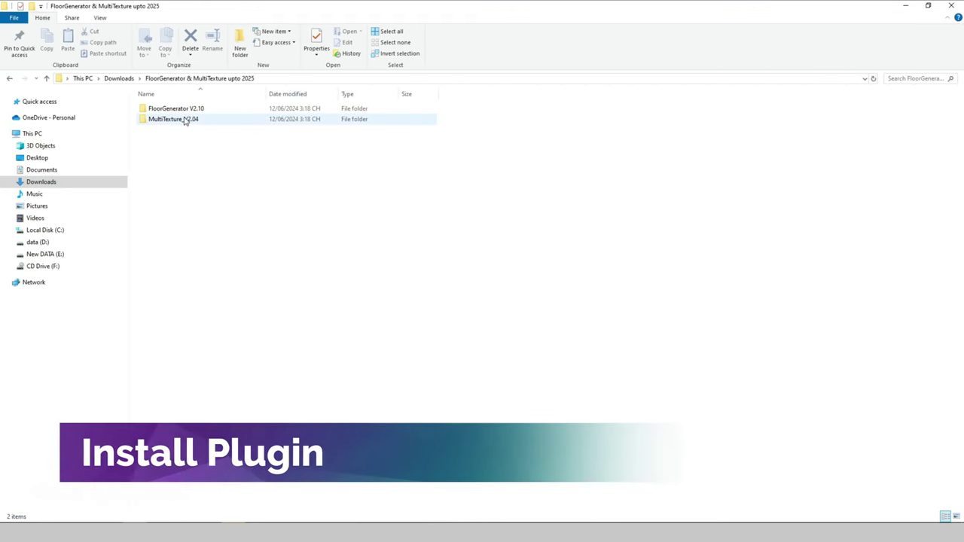
# - Copy FloorGenerator_max2018_64bit.dlm from the FloorGenerator V2.10 folder
pyautogui.doubleClick(183, 108)
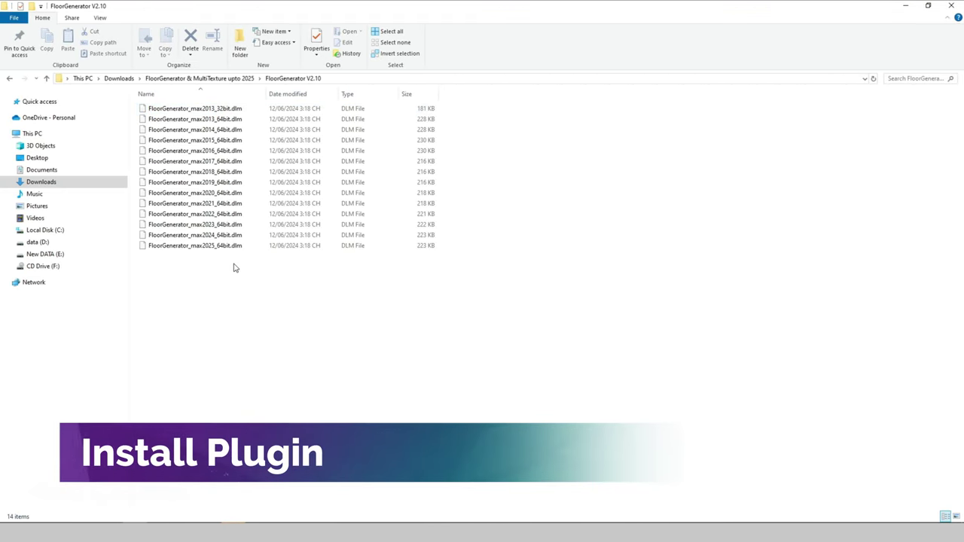
pyautogui.rightClick(213, 172)
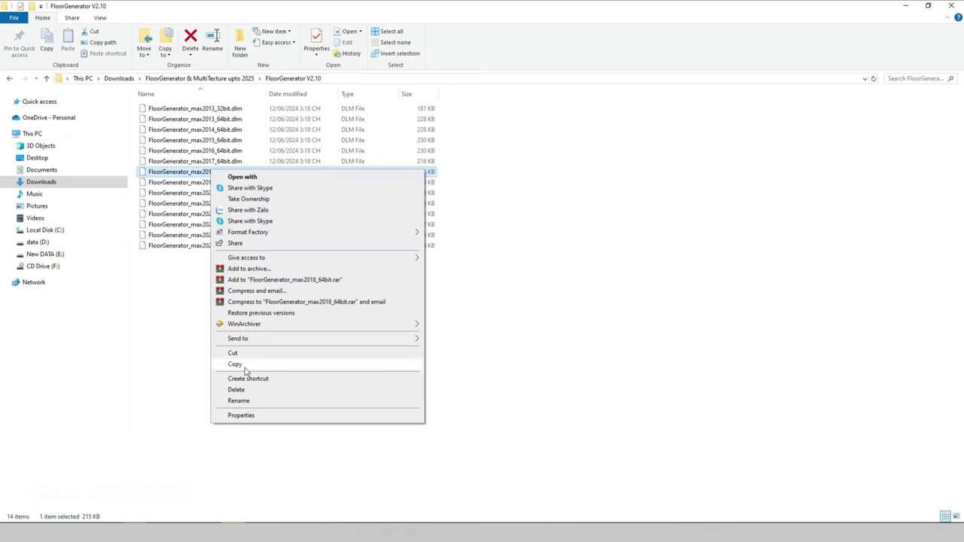
pyautogui.click(244, 367)
# - Navigate to C:\Program Files\Autodesk\3ds Max 2018
pyautogui.click(45, 230)
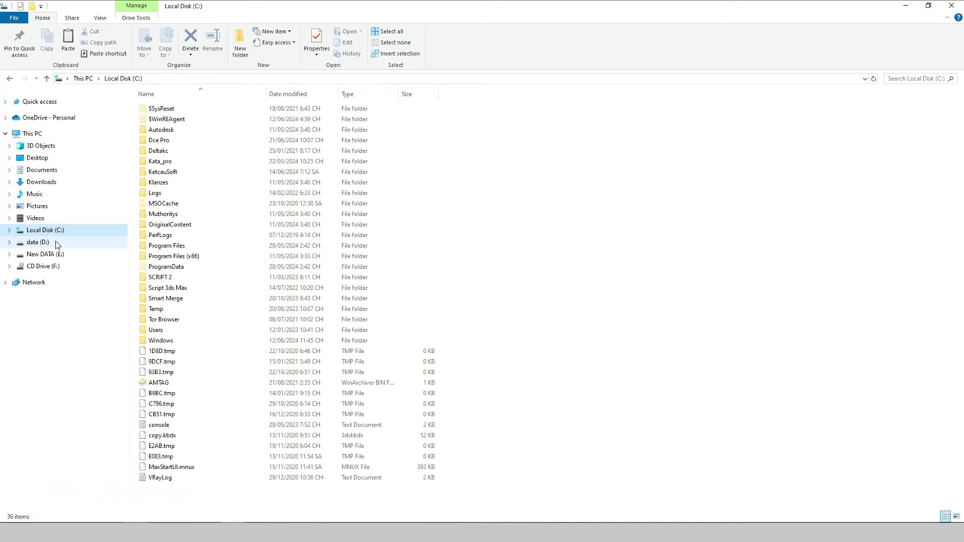
pyautogui.click(547, 222)
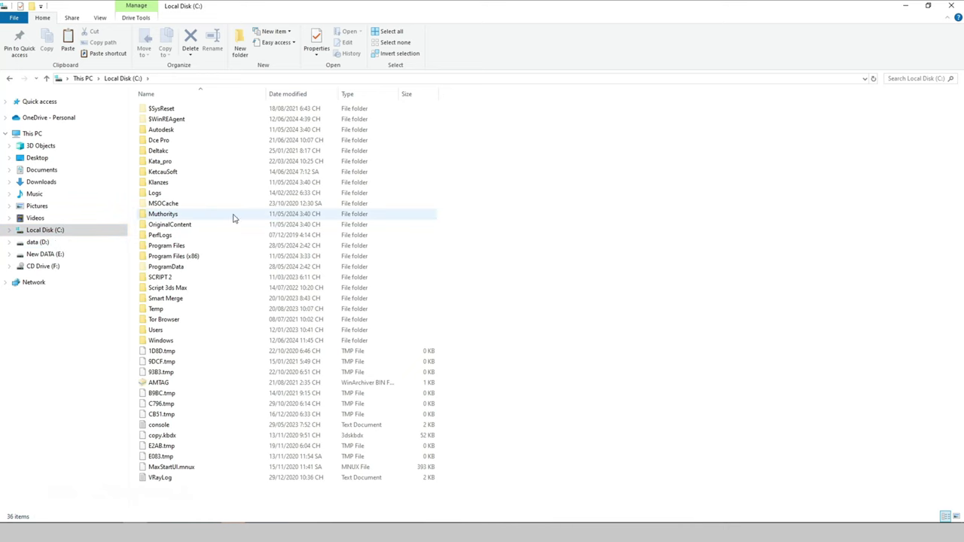
pyautogui.doubleClick(180, 246)
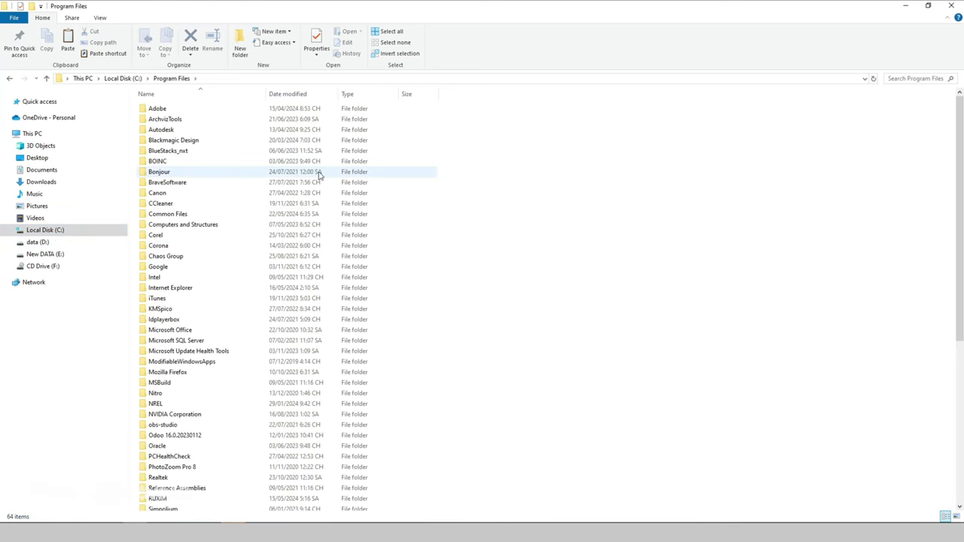
pyautogui.doubleClick(168, 131)
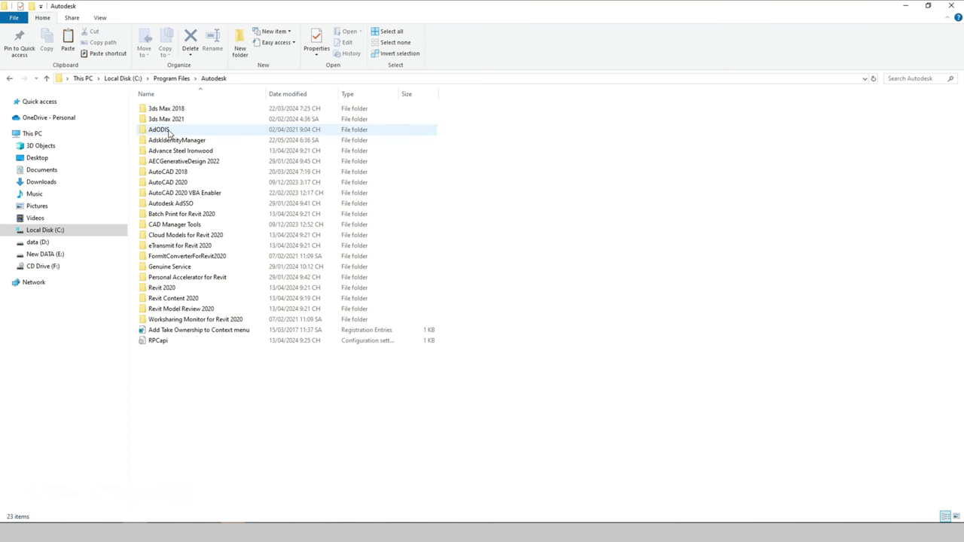
pyautogui.doubleClick(170, 110)
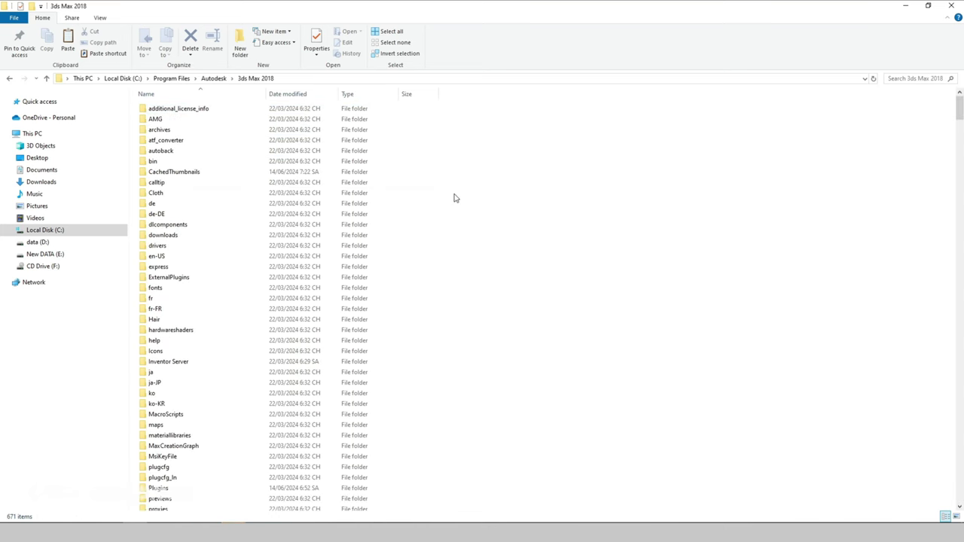
# - Locate and open the Plugins folder inside 3ds Max 2018
pyautogui.write('pa')
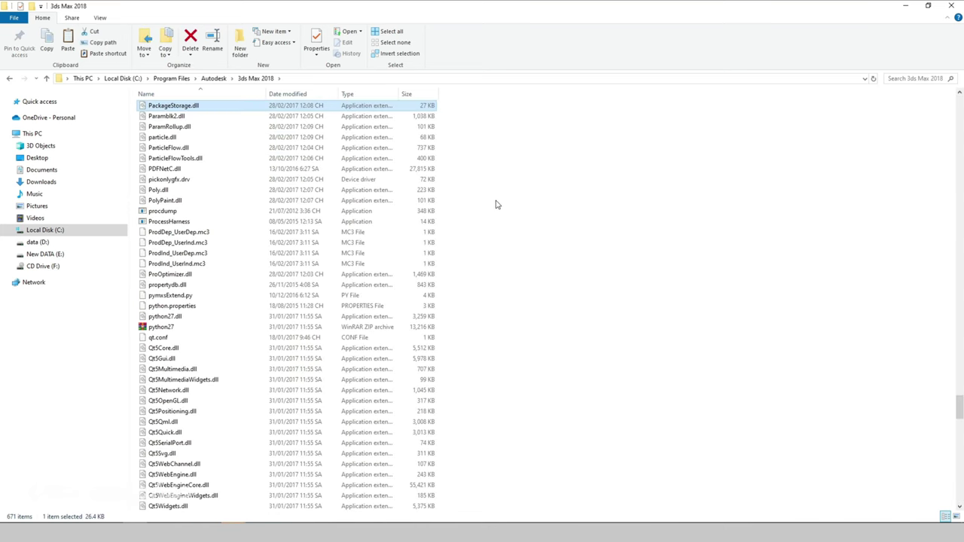
pyautogui.click(547, 206)
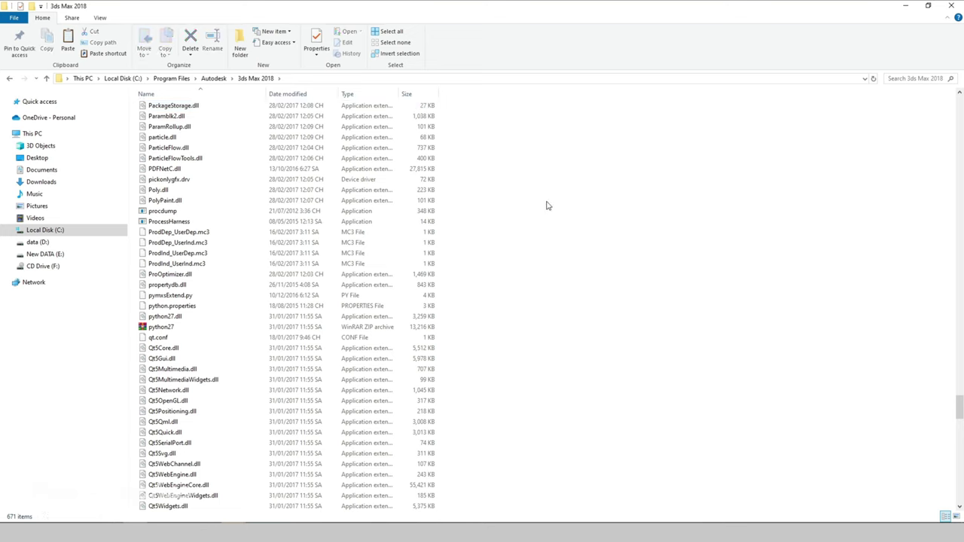
pyautogui.write('param')
pyautogui.scroll(8, 547, 206)
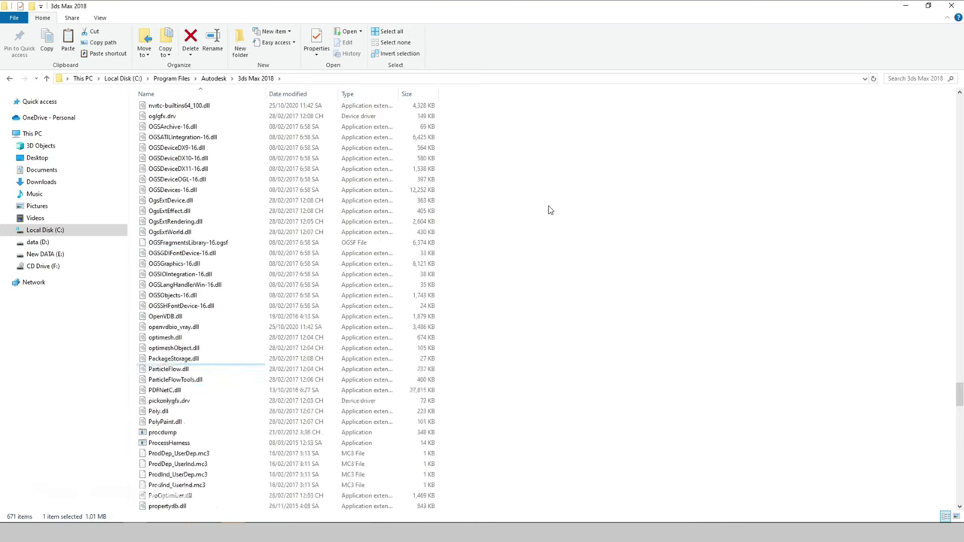
pyautogui.scroll(8, 549, 209)
pyautogui.scroll(8, 551, 217)
pyautogui.scroll(8, 551, 222)
pyautogui.scroll(8, 551, 223)
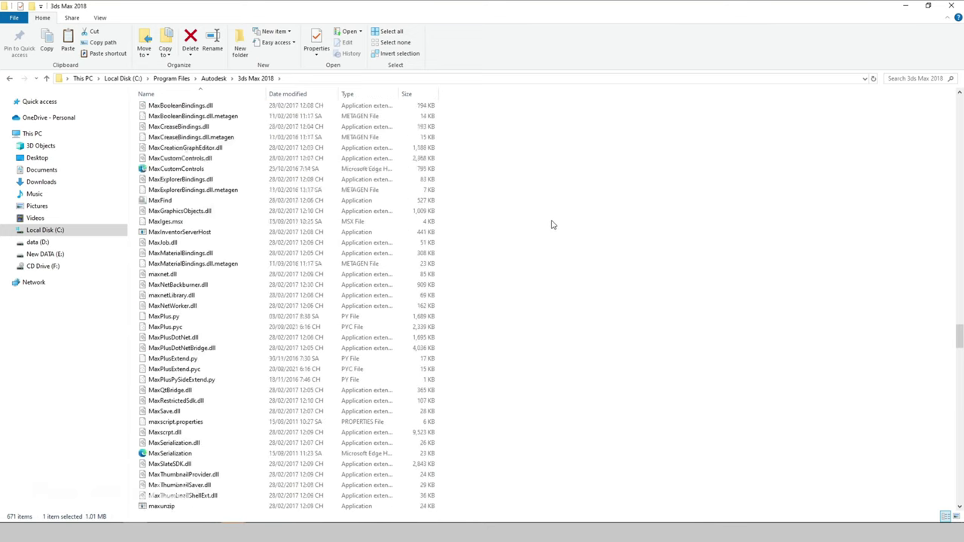
pyautogui.scroll(8, 550, 222)
pyautogui.scroll(6, 550, 223)
pyautogui.scroll(8, 548, 225)
pyautogui.scroll(1, 548, 226)
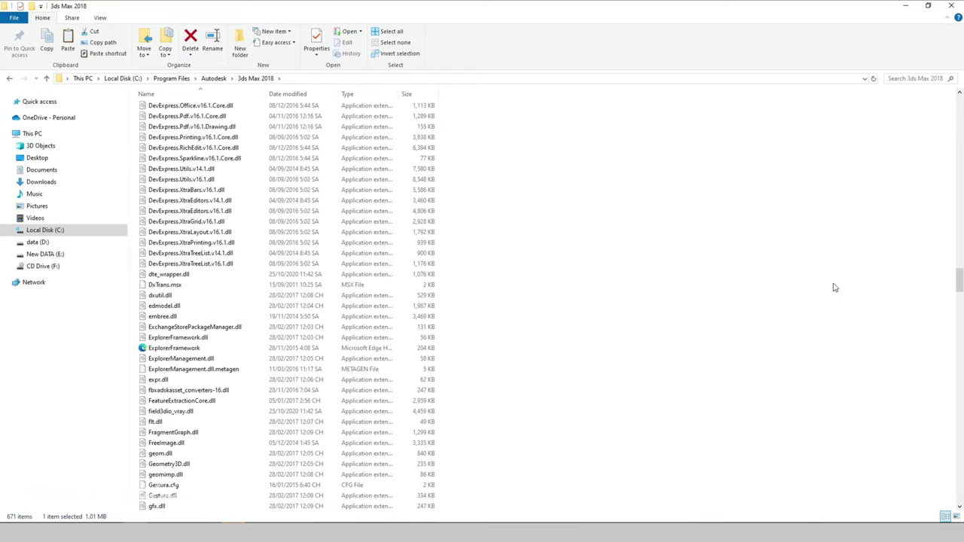
pyautogui.scroll(15, 959, 290)
pyautogui.scroll(15, 959, 290)
pyautogui.scroll(15, 959, 290)
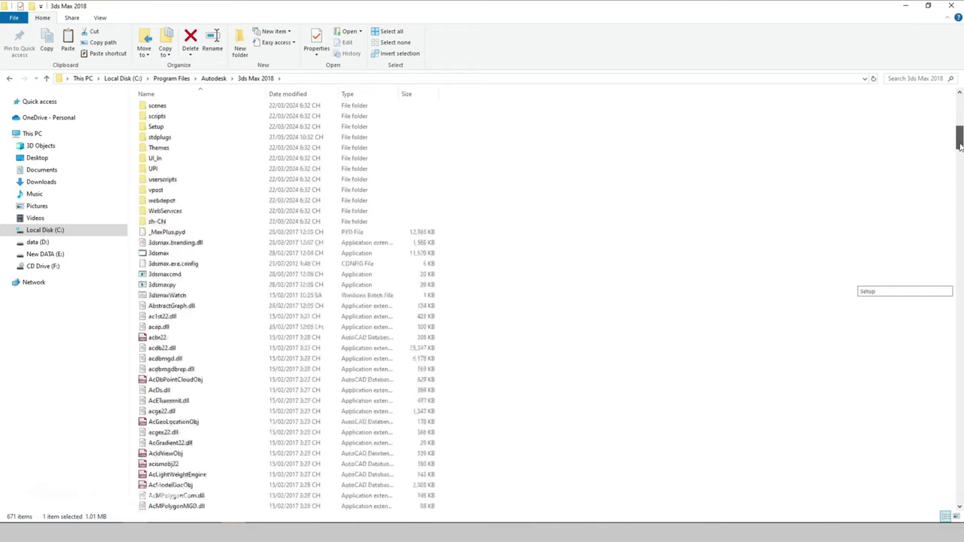
pyautogui.scroll(5, 959, 290)
pyautogui.click(180, 177)
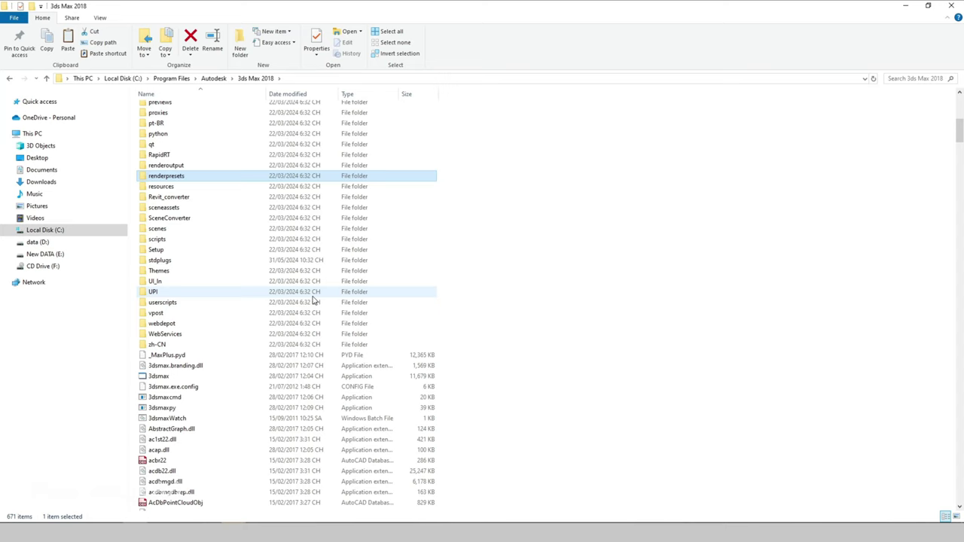
pyautogui.scroll(3, 242, 278)
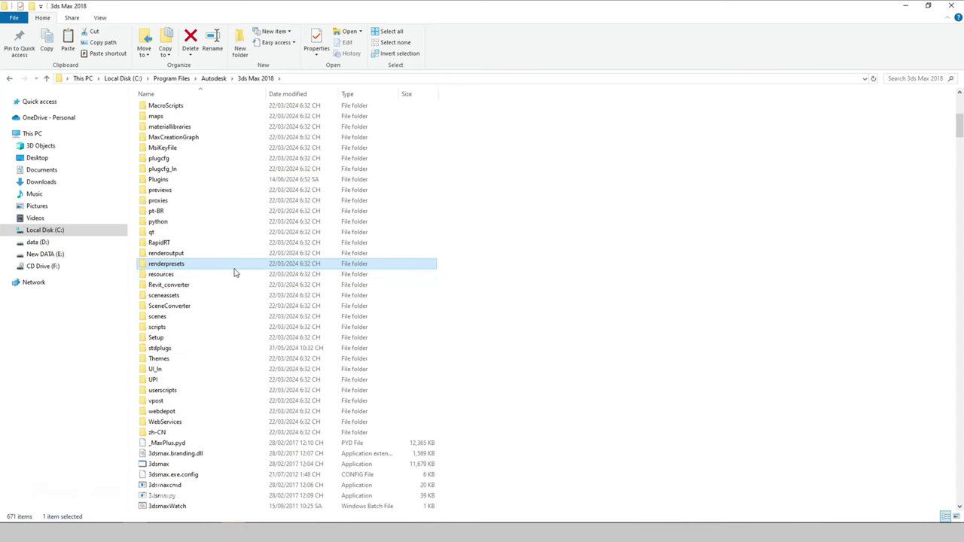
pyautogui.doubleClick(172, 179)
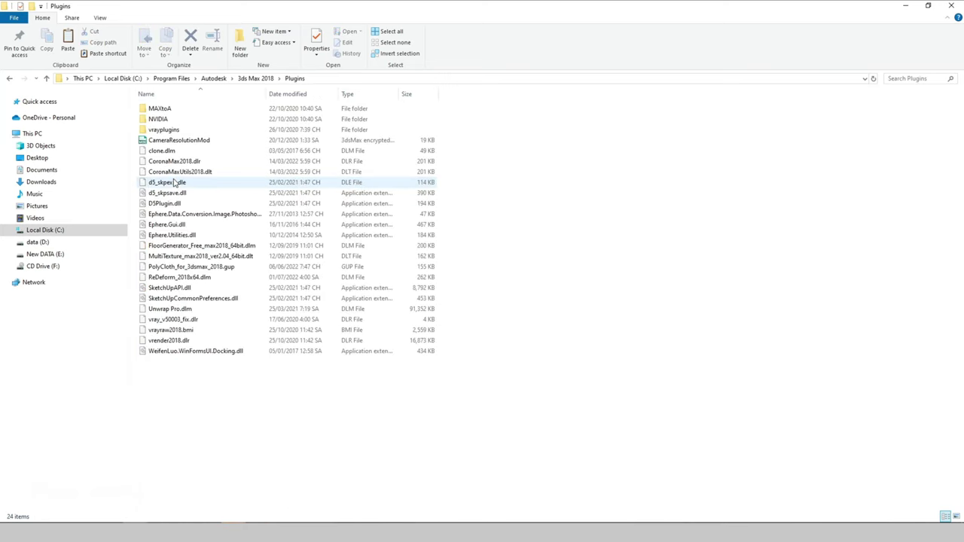
# - Paste the FloorGenerator file into Plugins and return to the downloaded plugins window
pyautogui.rightClick(555, 304)
pyautogui.click(579, 369)
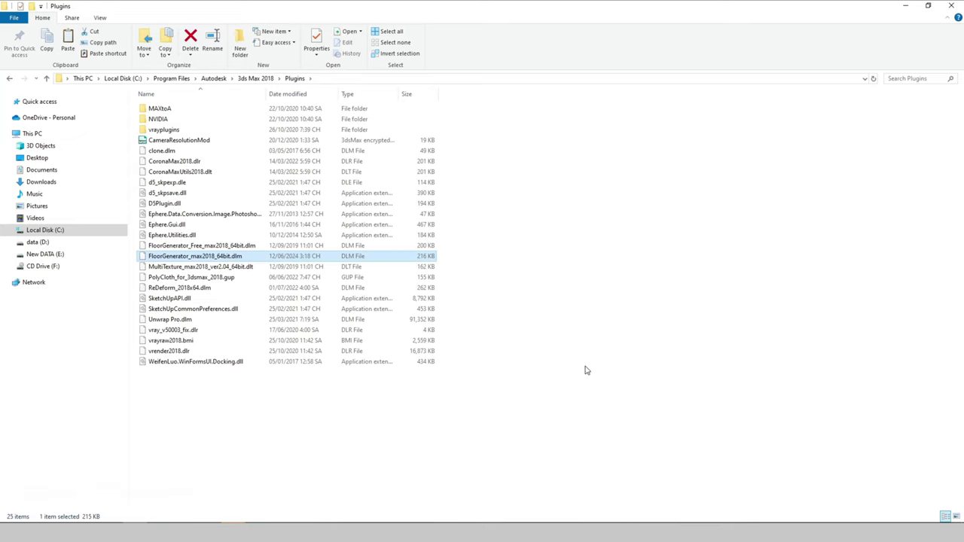
pyautogui.hotkey('alt', 'Tab')
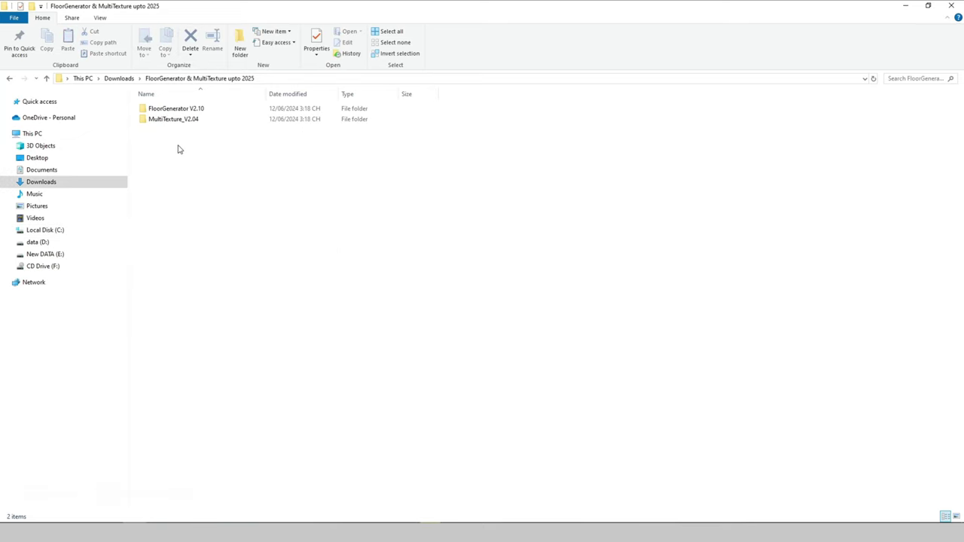
# - Copy MultiTexture_max2018_ver2.04_64bit.dlt from the MultiTexture_V2.04 folder
pyautogui.doubleClick(173, 121)
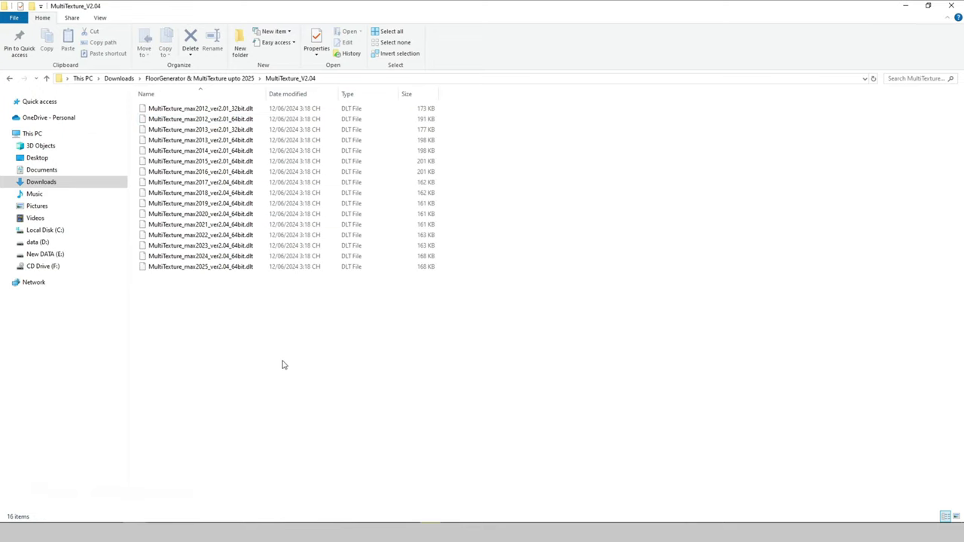
pyautogui.rightClick(210, 197)
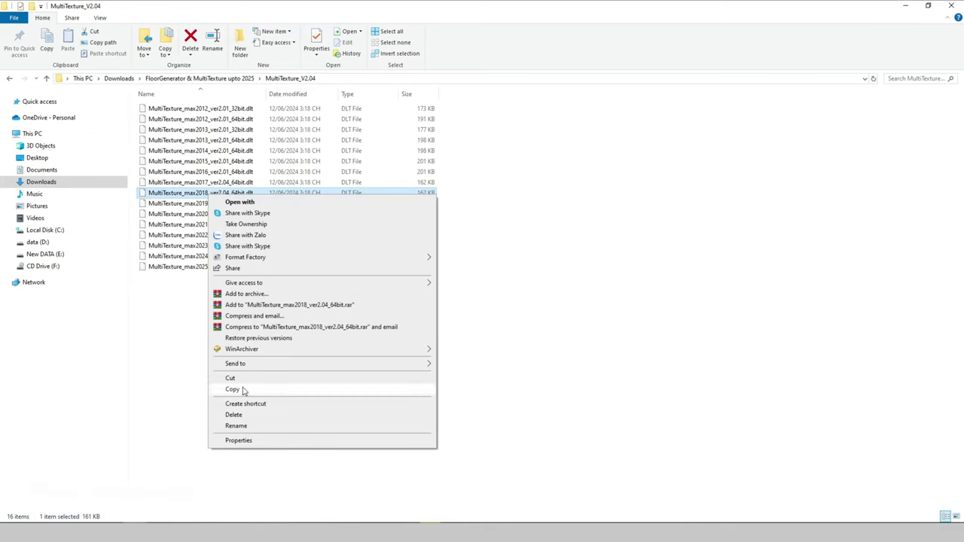
pyautogui.click(241, 390)
pyautogui.click(269, 355)
# - Navigate to C:\Program Files\Autodesk\3ds Max 2018\stdplugs
pyautogui.click(44, 232)
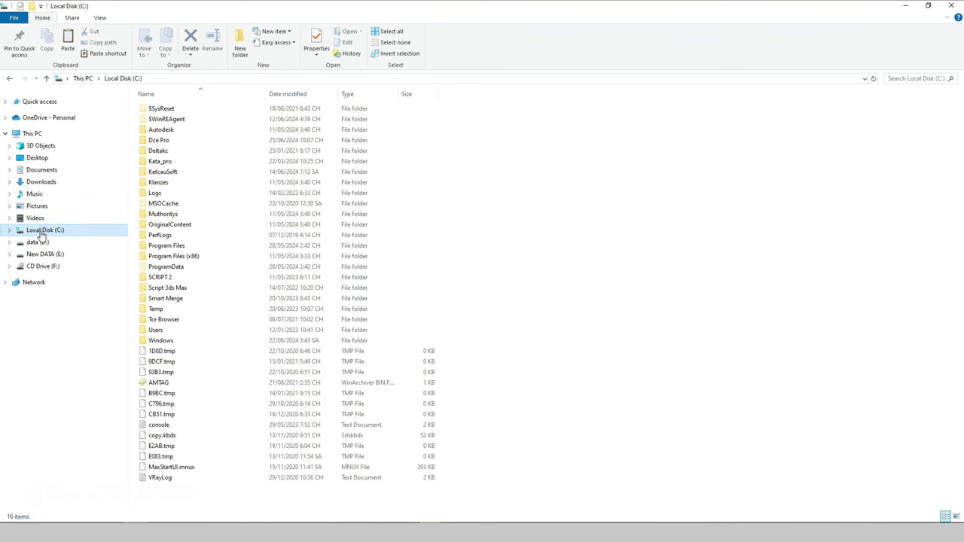
pyautogui.click(515, 228)
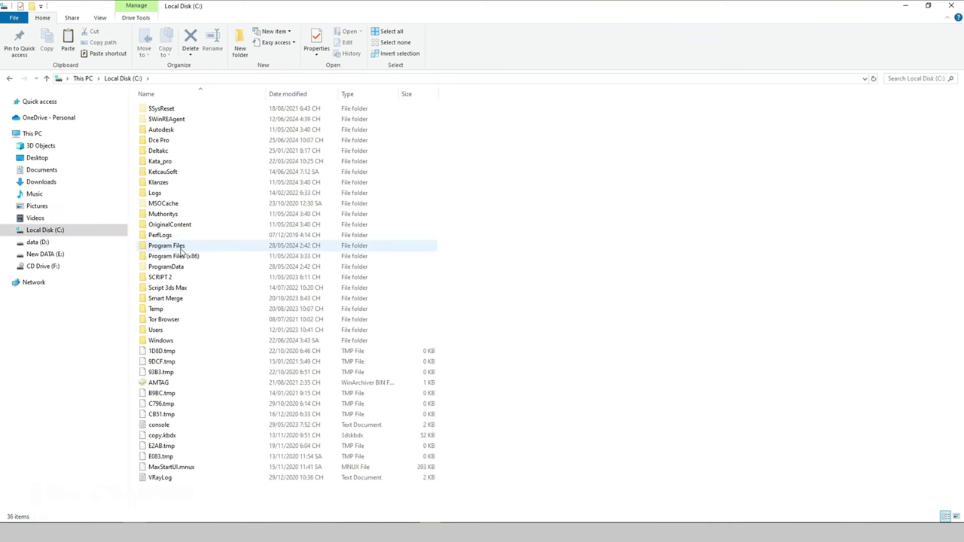
pyautogui.doubleClick(181, 245)
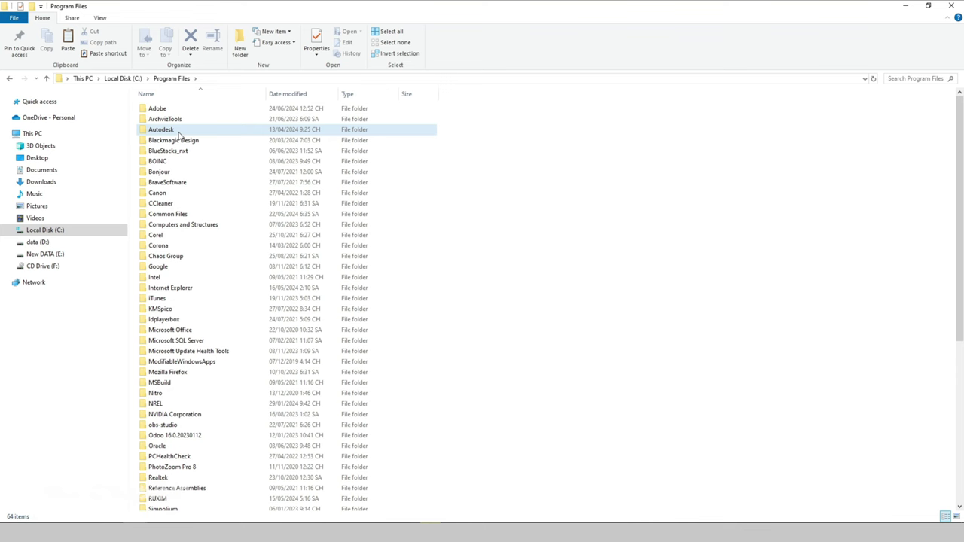
pyautogui.doubleClick(180, 131)
pyautogui.doubleClick(183, 109)
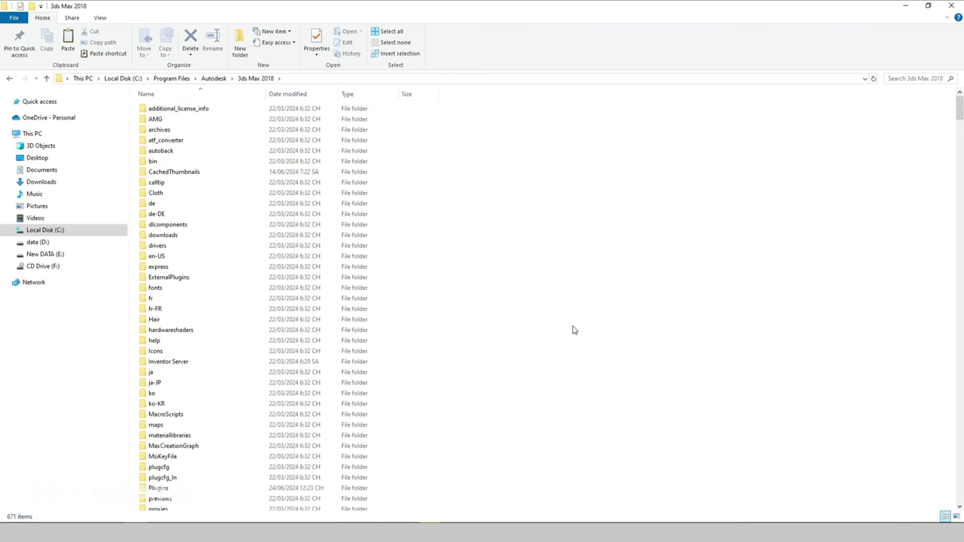
pyautogui.scroll(-2, 572, 330)
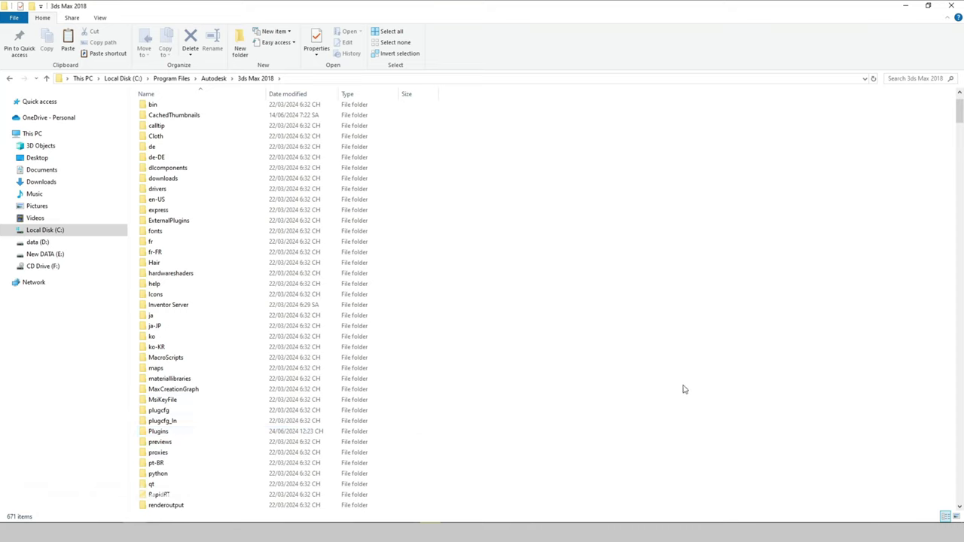
pyautogui.scroll(-5, 685, 390)
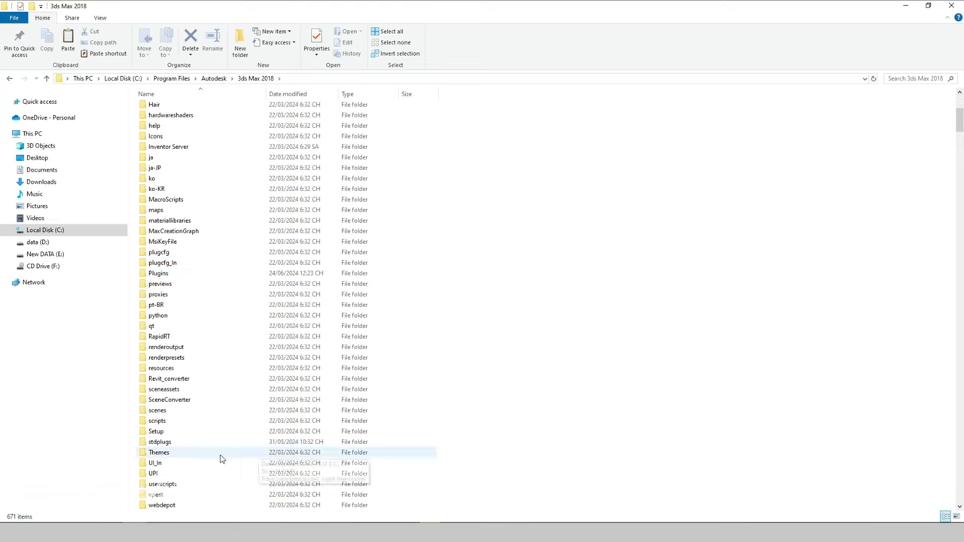
pyautogui.click(170, 444)
pyautogui.doubleClick(171, 444)
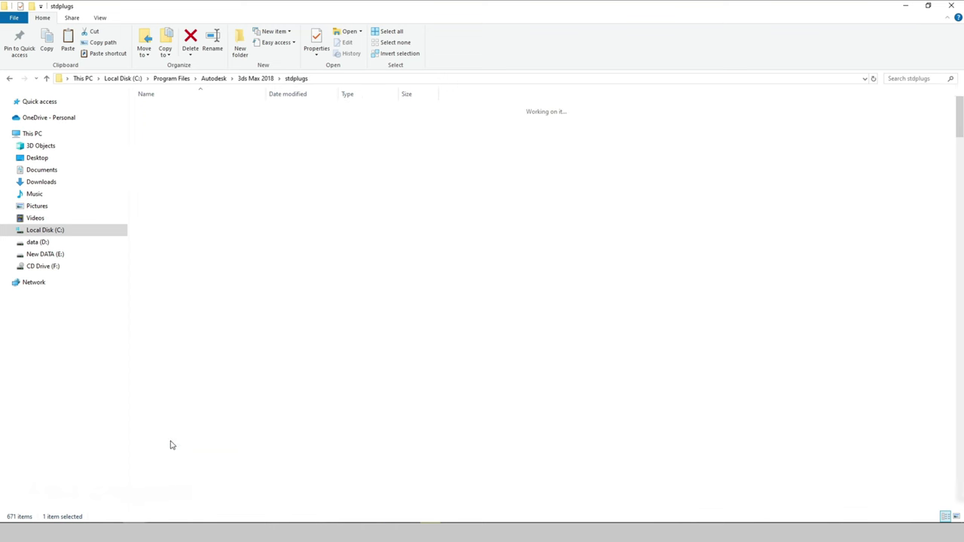
# - Paste the MultiTexture file into stdplugs, bringing it to 382 items
pyautogui.rightClick(686, 293)
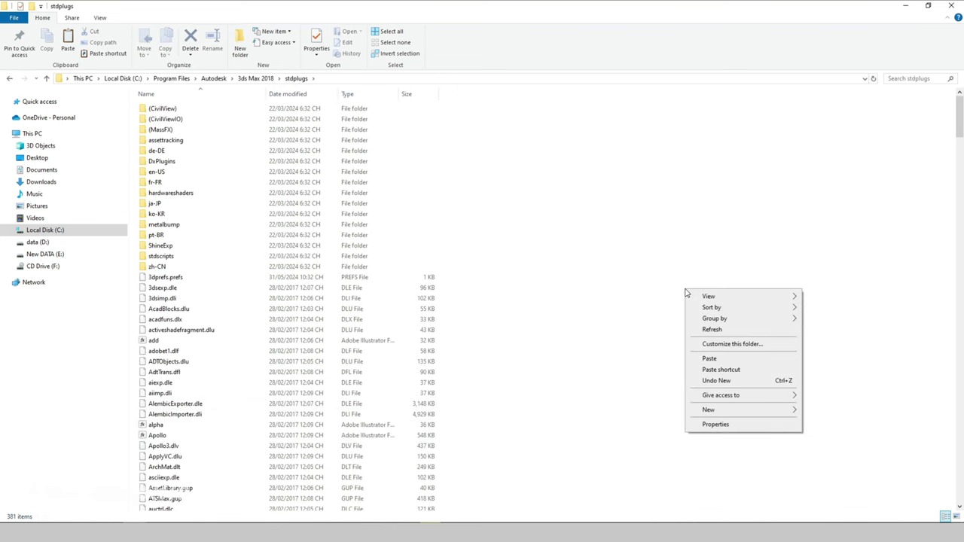
pyautogui.click(722, 361)
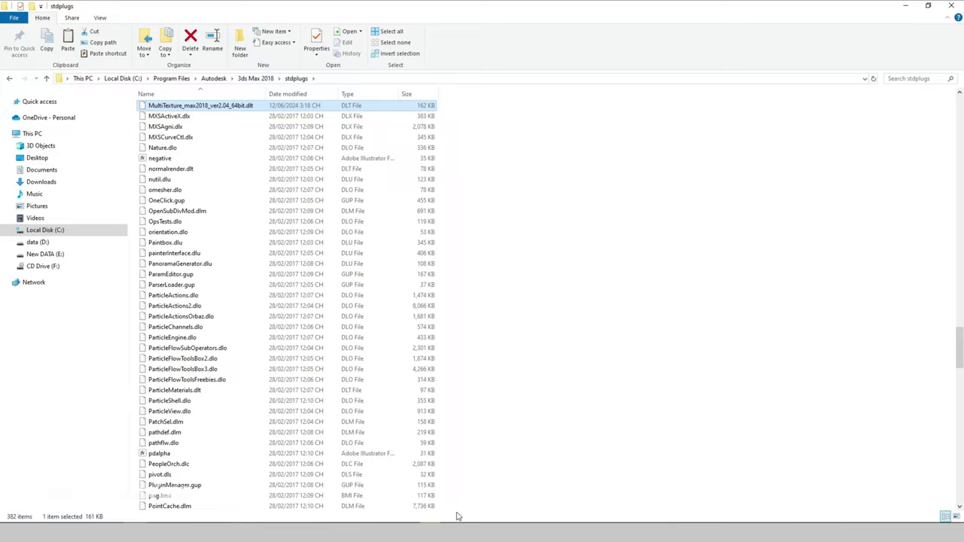
pyautogui.click(537, 425)
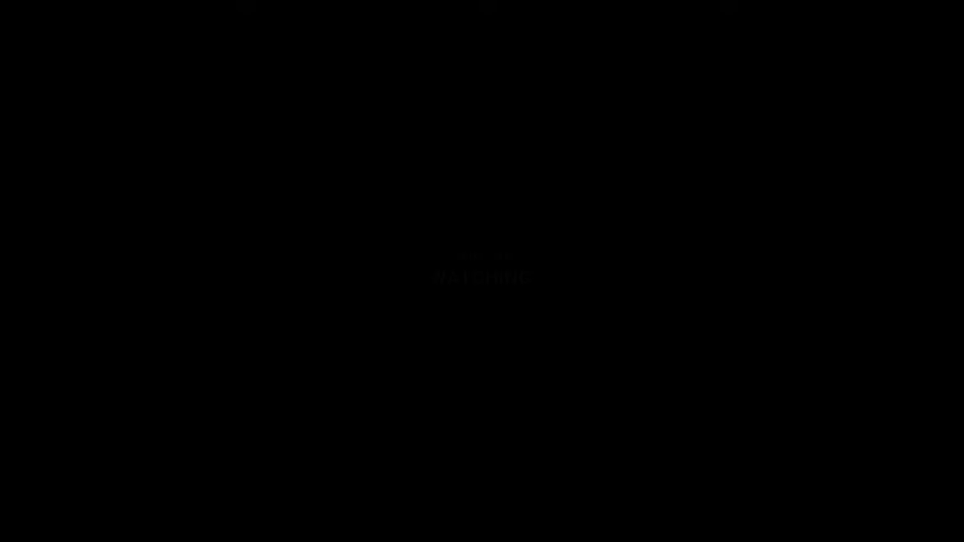